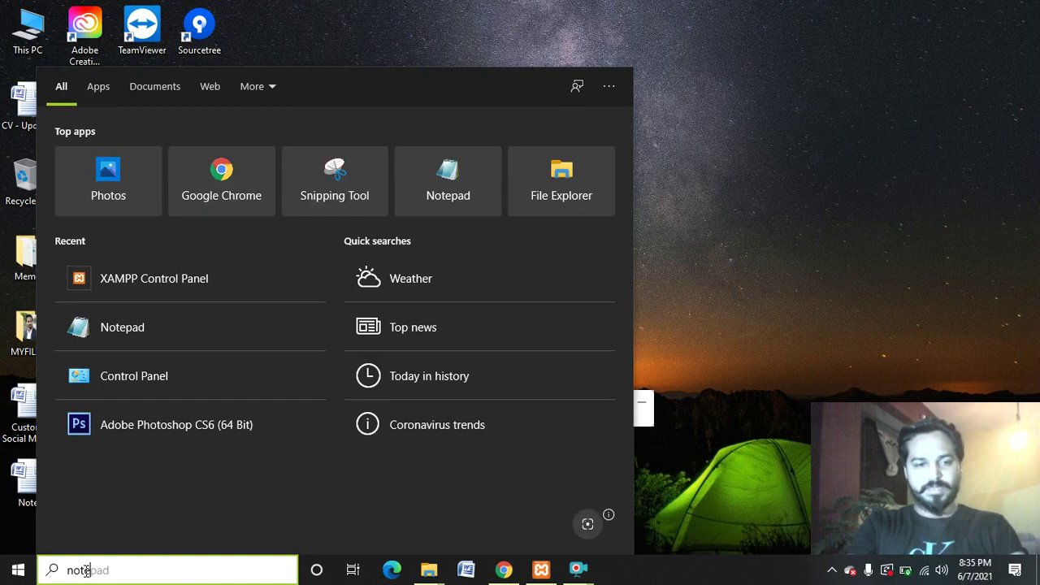
Launch Notepad and write 'Theme ?' on the first line of a new note.
{"action": "key", "text": "Return"}
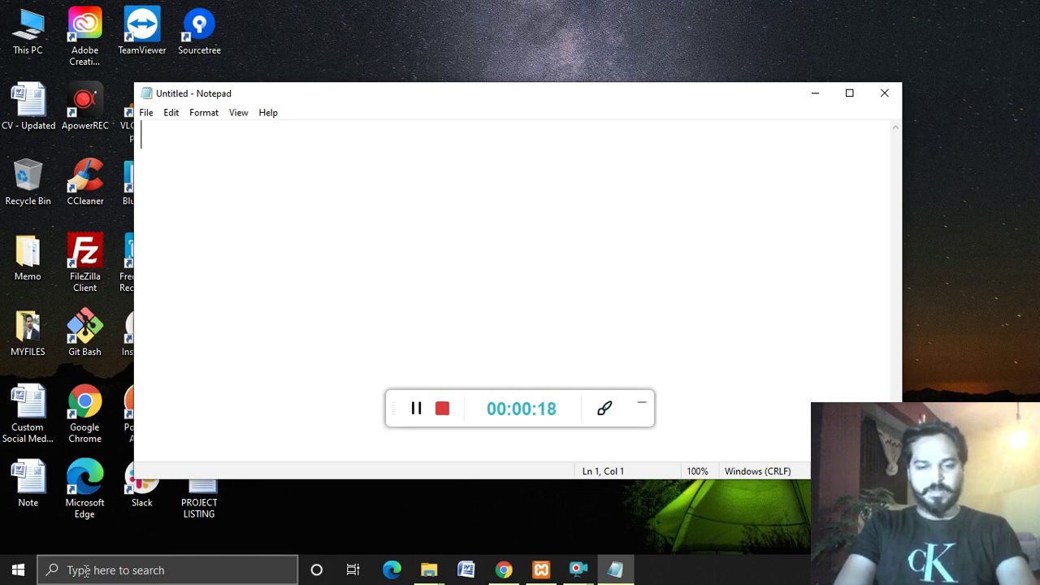
{"action": "type", "text": "Tht"}
{"action": "type", "text": "eme ?"}
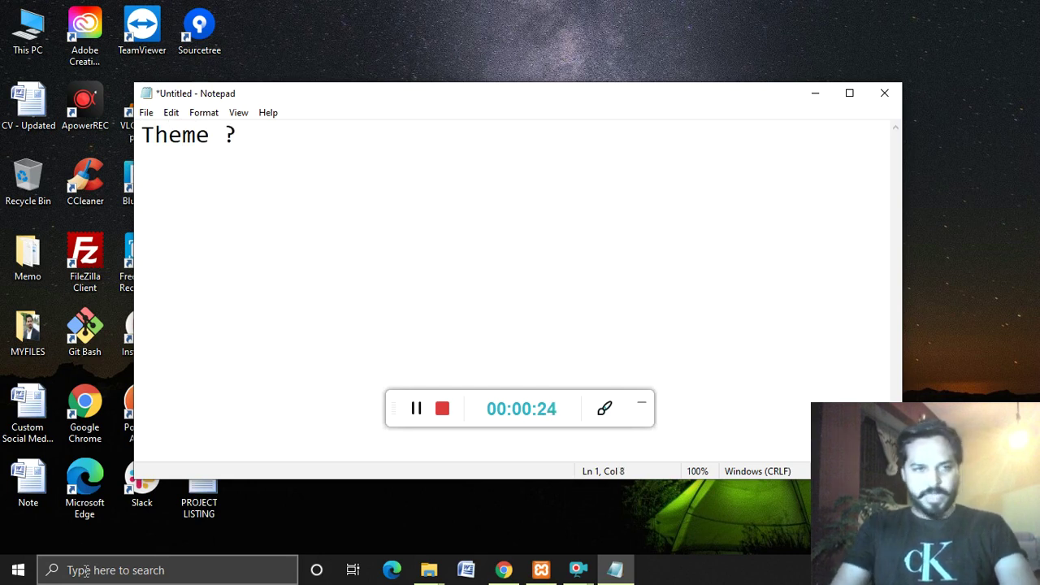
{"action": "key", "text": "Left"}
{"action": "key", "text": "Left"}
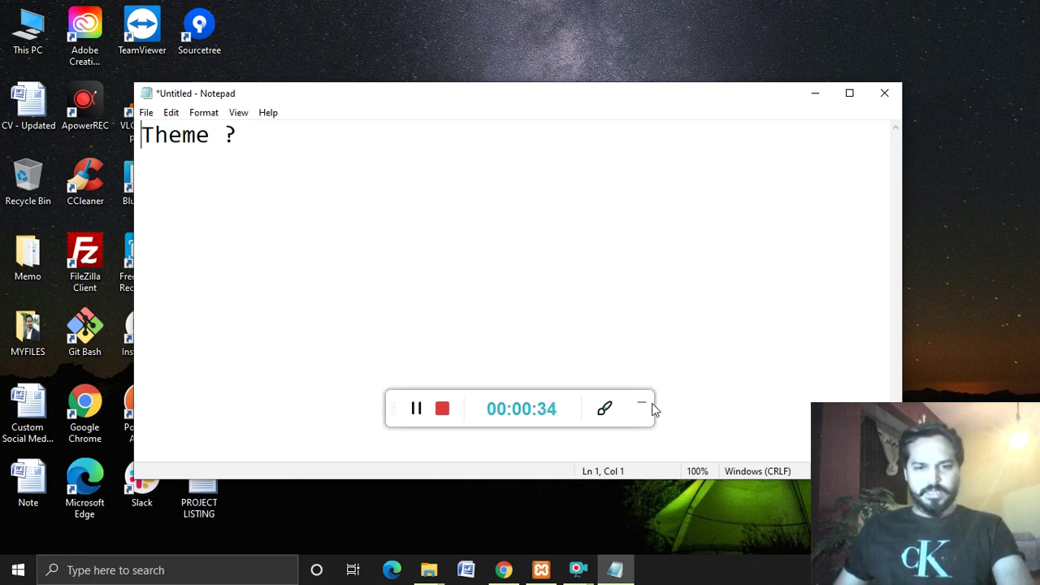
Bring the browser forward and search Google for 'envato market'.
{"action": "left_click", "coordinate": [504, 569]}
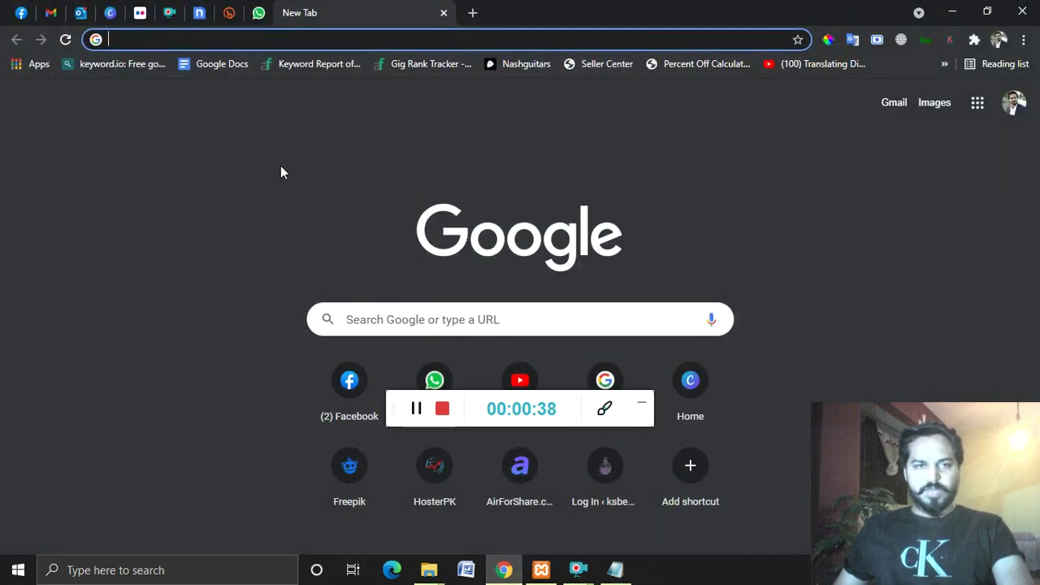
{"action": "left_click", "coordinate": [300, 169]}
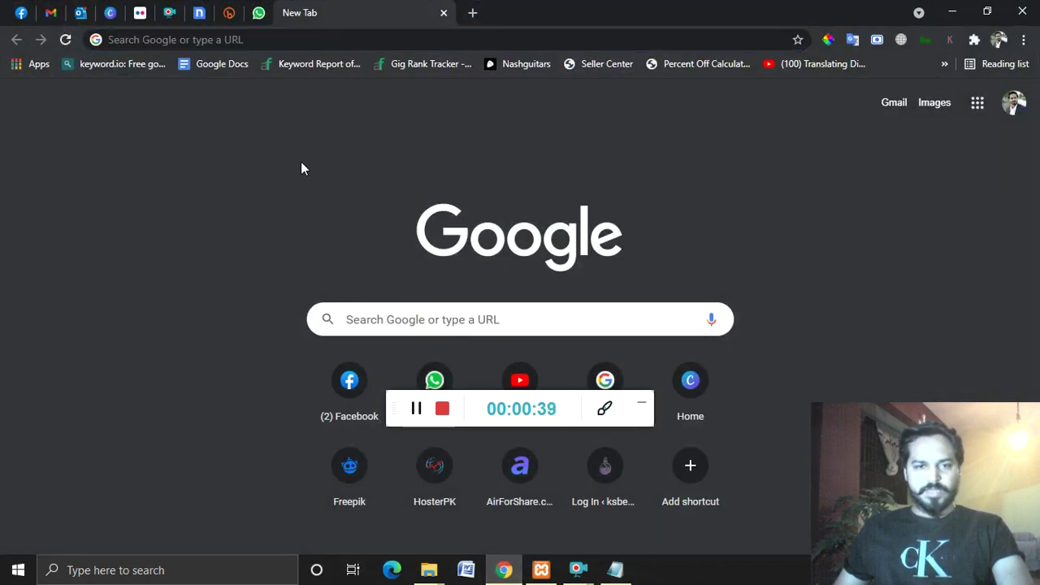
{"action": "left_click", "coordinate": [640, 403]}
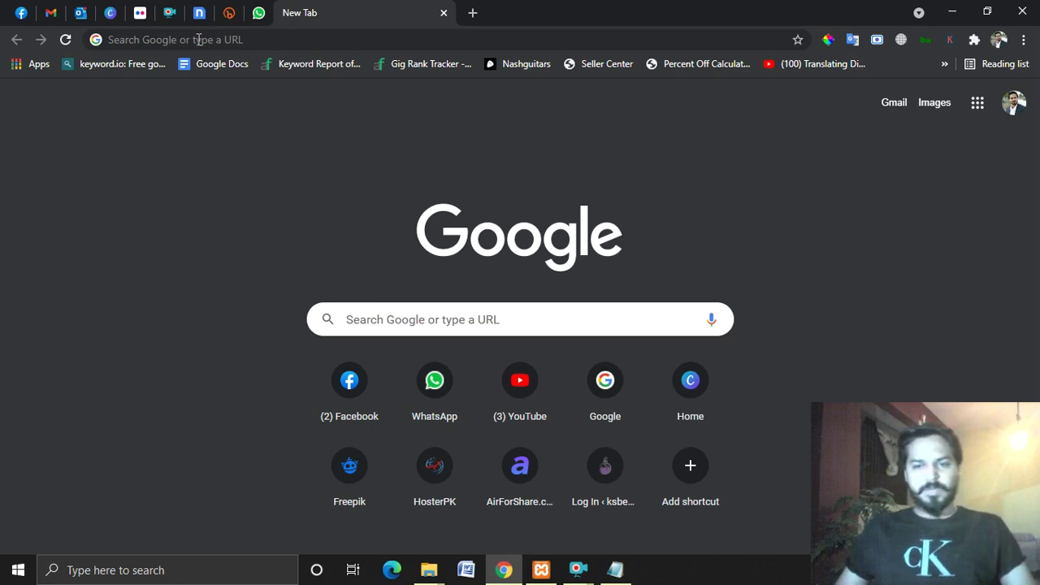
{"action": "left_click", "coordinate": [199, 39]}
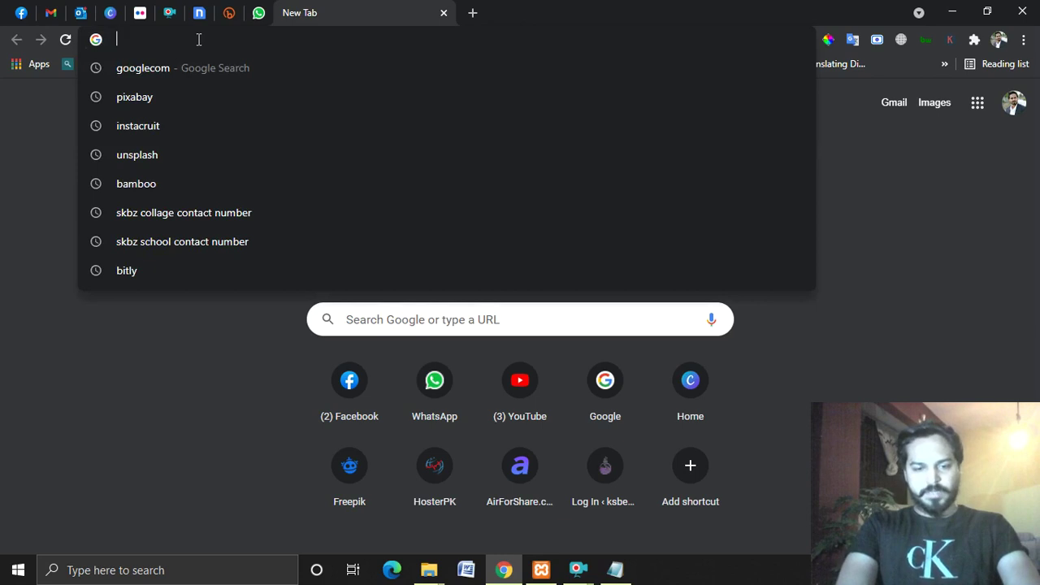
{"action": "type", "text": "envat"}
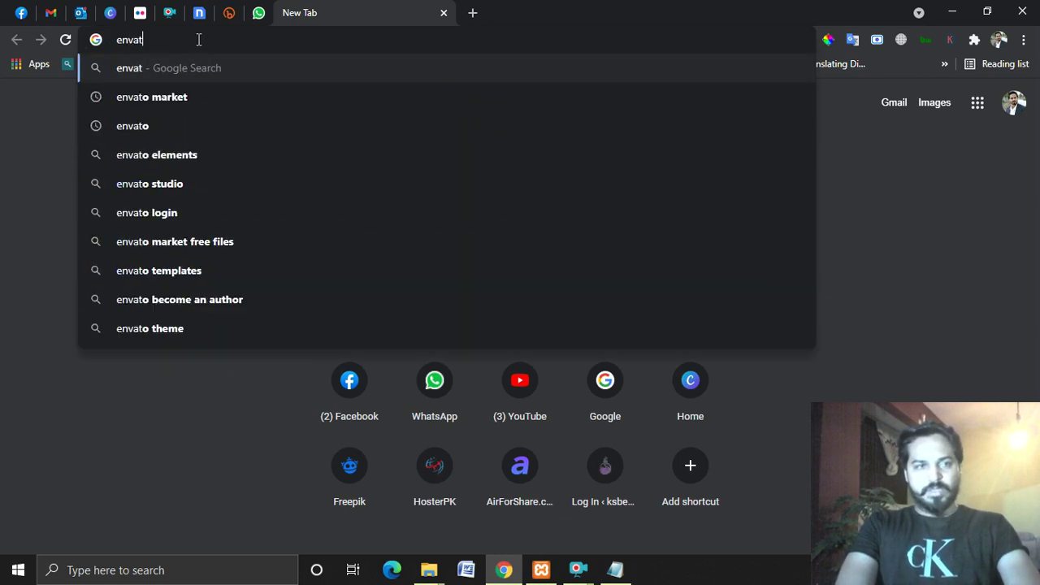
{"action": "type", "text": "o market"}
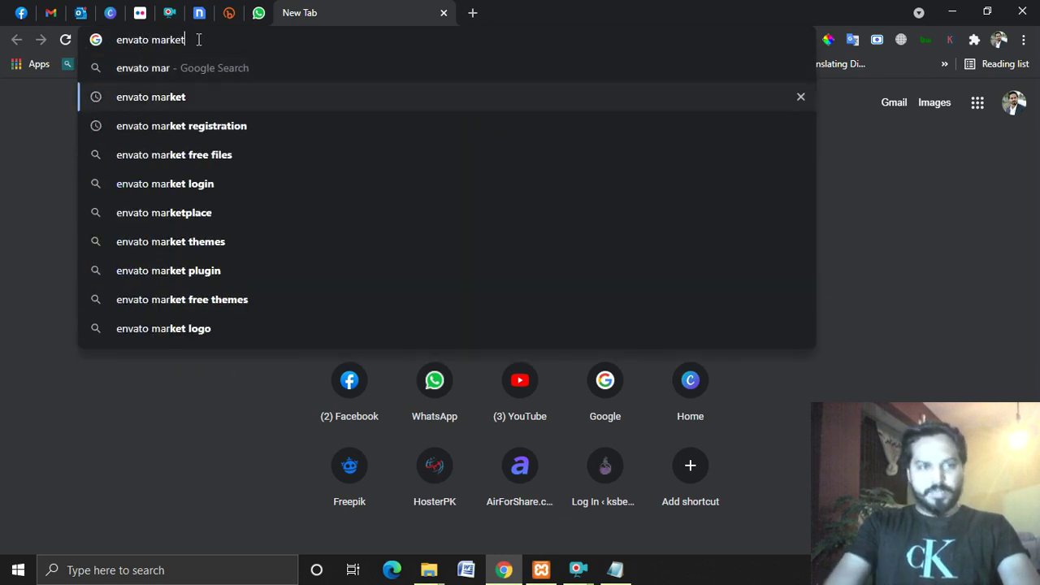
{"action": "key", "text": "Return"}
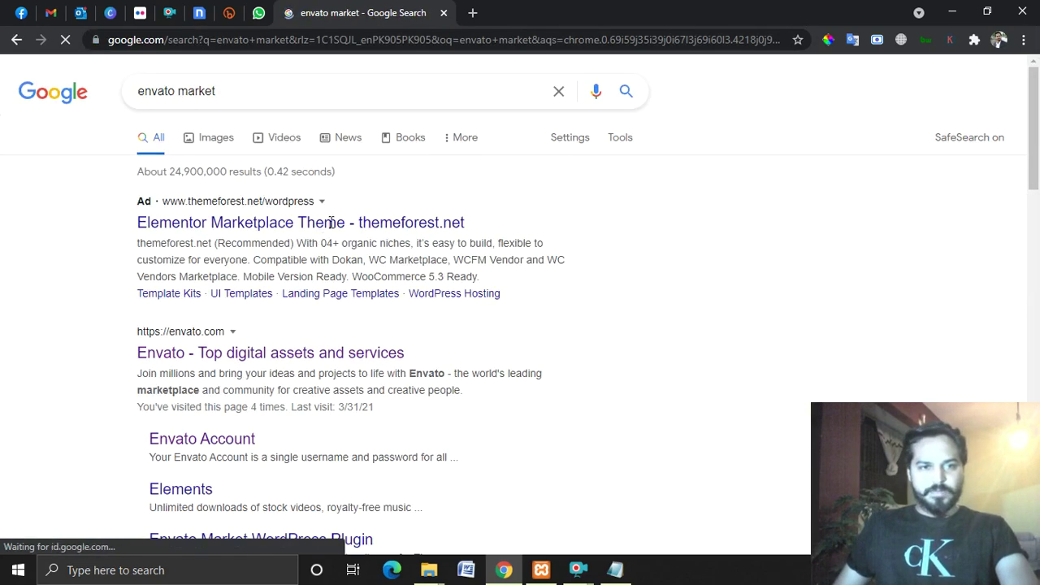
Open the Envato result and the themeforest ad result in new tabs.
{"action": "scroll", "coordinate": [345, 233], "scroll_direction": "down", "scroll_amount": 3}
{"action": "scroll", "coordinate": [325, 138], "scroll_direction": "up", "scroll_amount": 3}
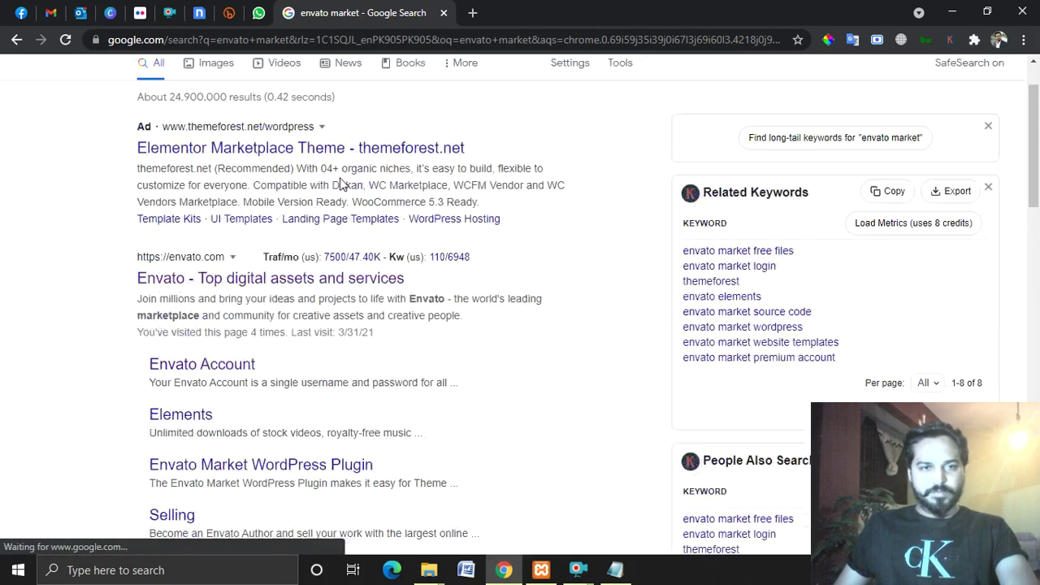
{"action": "right_click", "coordinate": [294, 360]}
{"action": "left_click", "coordinate": [315, 369]}
{"action": "right_click", "coordinate": [381, 234]}
{"action": "left_click", "coordinate": [389, 238]}
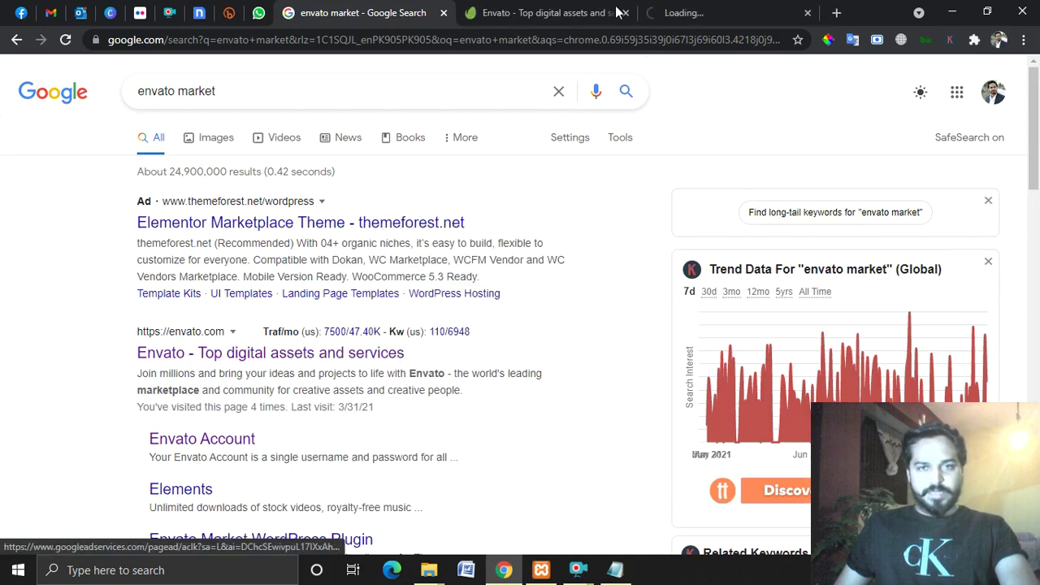
{"action": "left_click", "coordinate": [558, 13]}
{"action": "left_click", "coordinate": [691, 13]}
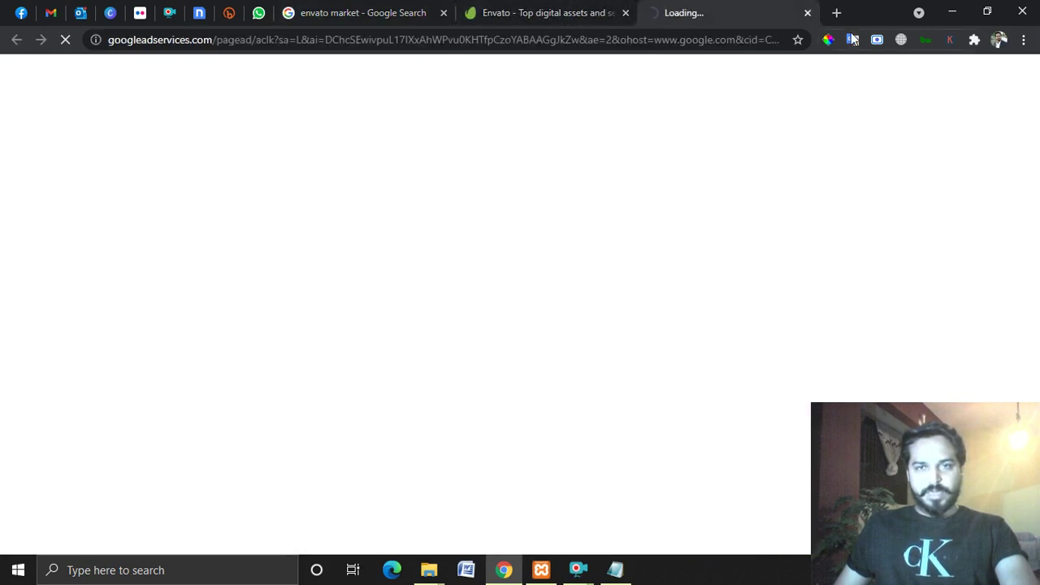
Search 'themeforest' in a fresh tab, close the GreenMart page, and return to the envato market results.
{"action": "left_click", "coordinate": [836, 13]}
{"action": "type", "text": "them"}
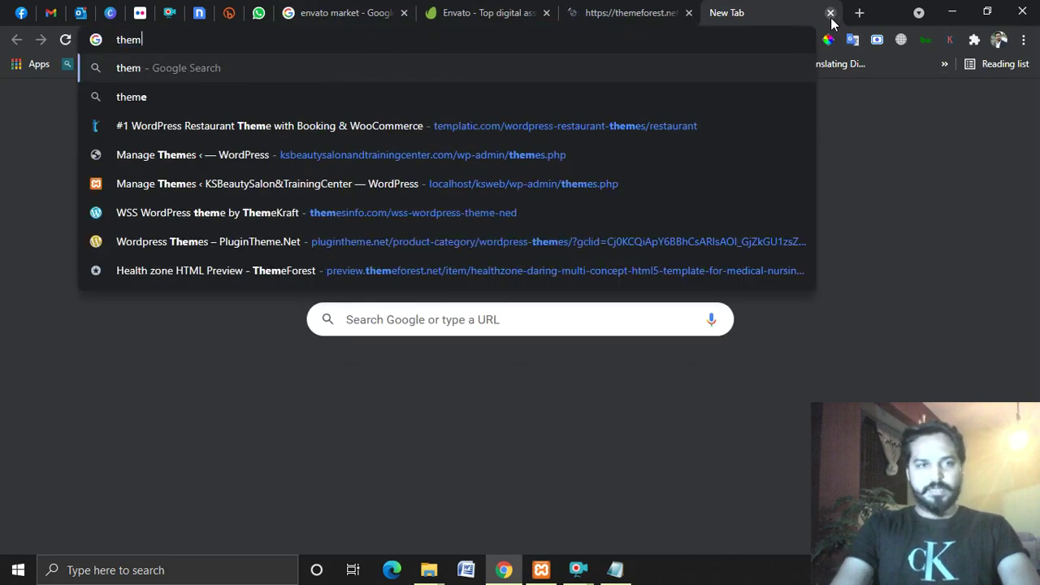
{"action": "type", "text": "eforest"}
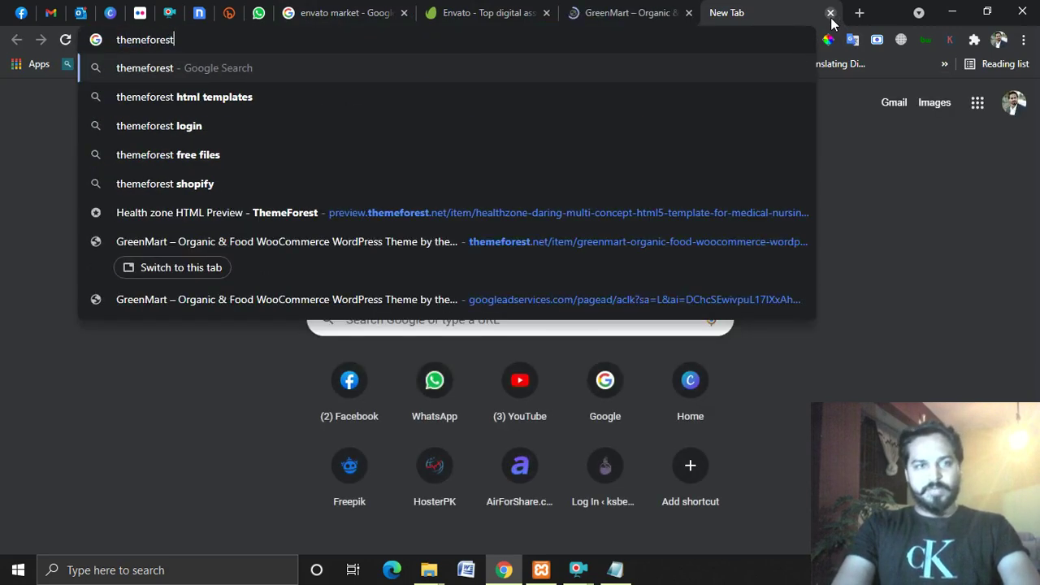
{"action": "key", "text": "Return"}
{"action": "left_click", "coordinate": [694, 16]}
{"action": "left_click", "coordinate": [688, 13]}
{"action": "left_click", "coordinate": [487, 13]}
{"action": "left_click", "coordinate": [396, 14]}
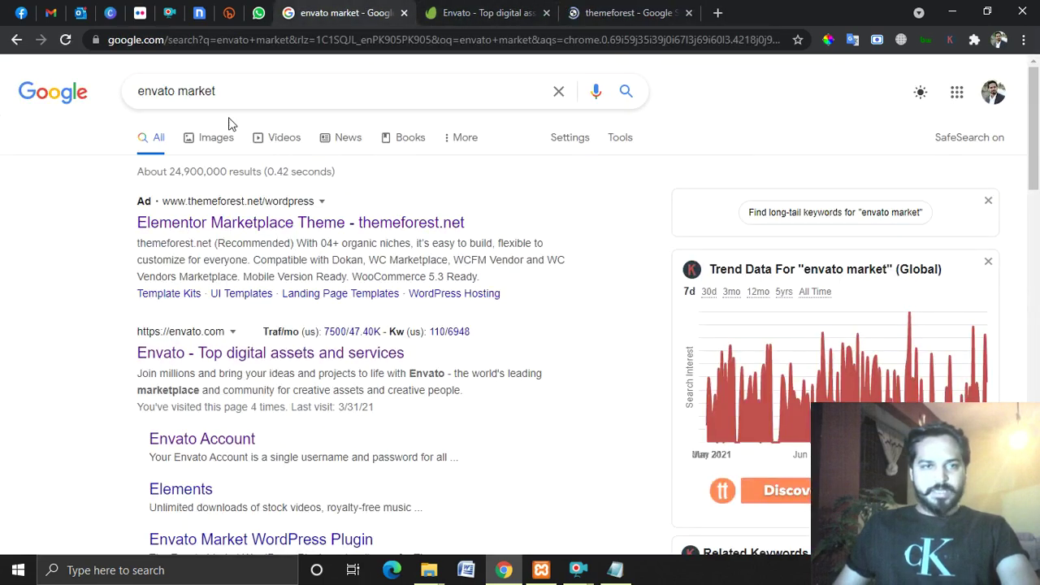
Replace the query with 'wordpress theme download' and run the search.
{"action": "left_click_drag", "start_coordinate": [238, 95], "coordinate": [102, 88]}
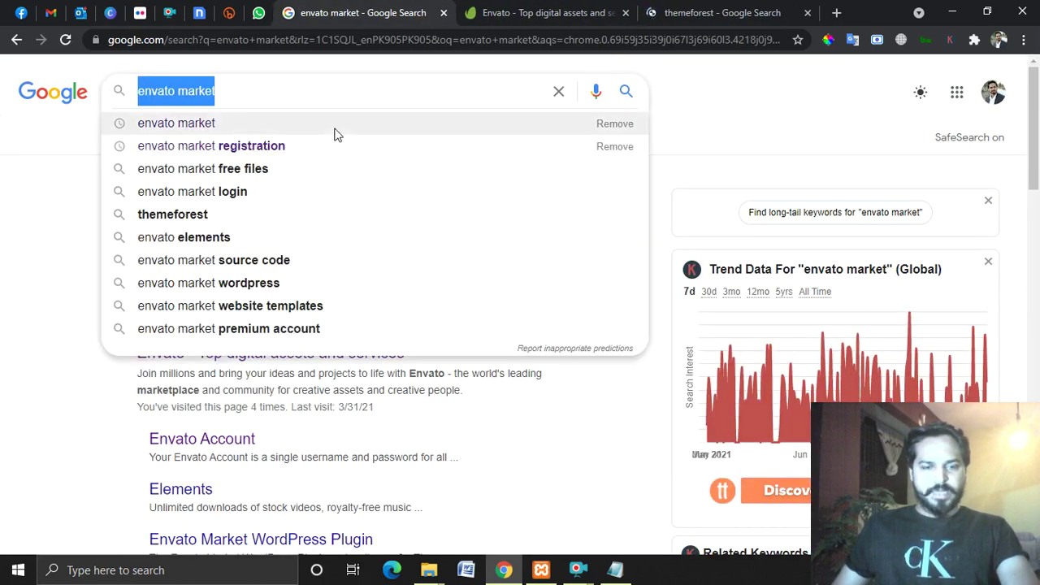
{"action": "type", "text": "wordpres"}
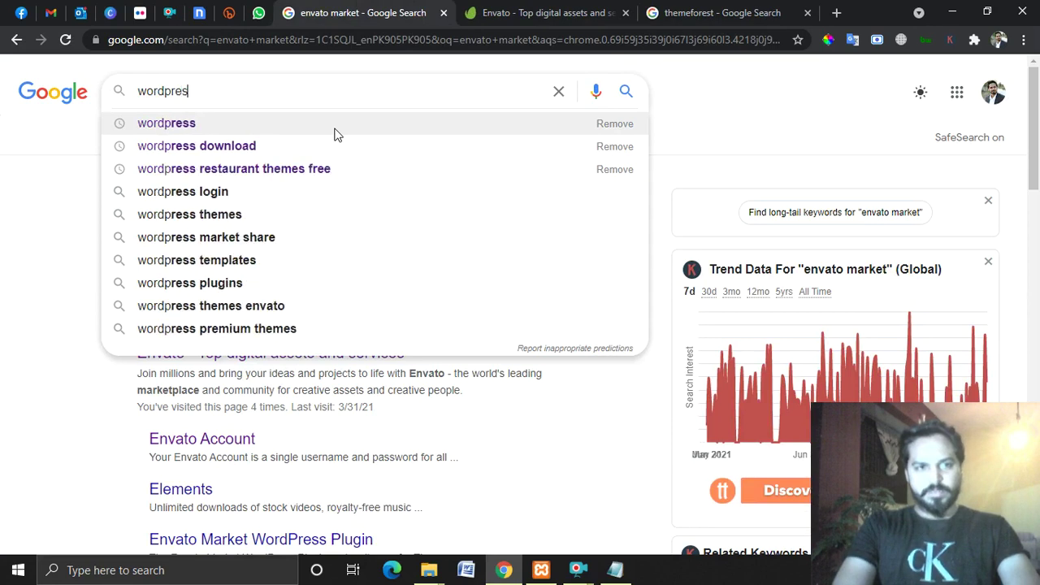
{"action": "type", "text": "s theme download"}
{"action": "key", "text": "Down"}
{"action": "key", "text": "Down"}
{"action": "key", "text": "Up"}
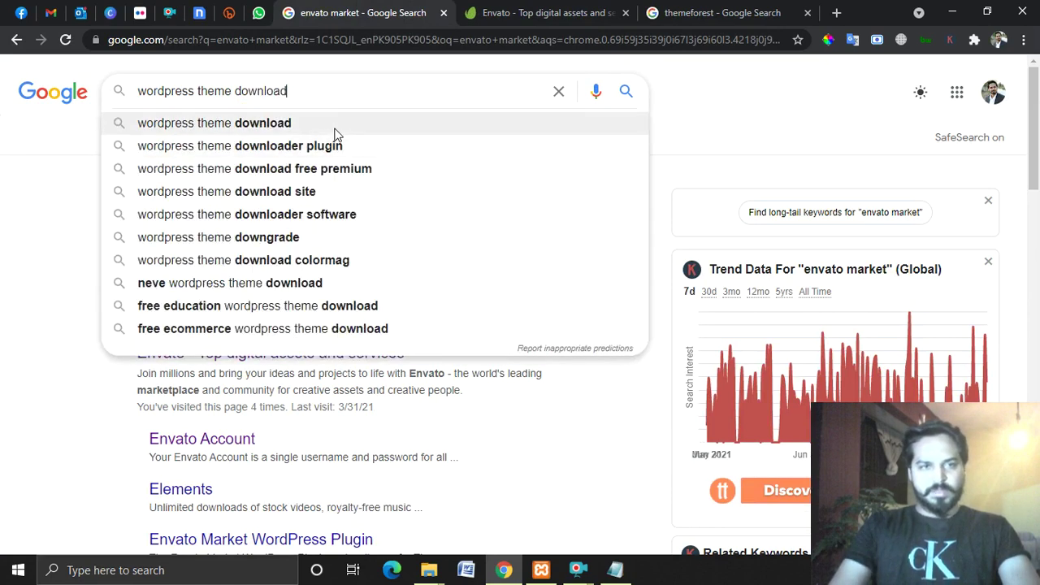
{"action": "key", "text": "Return"}
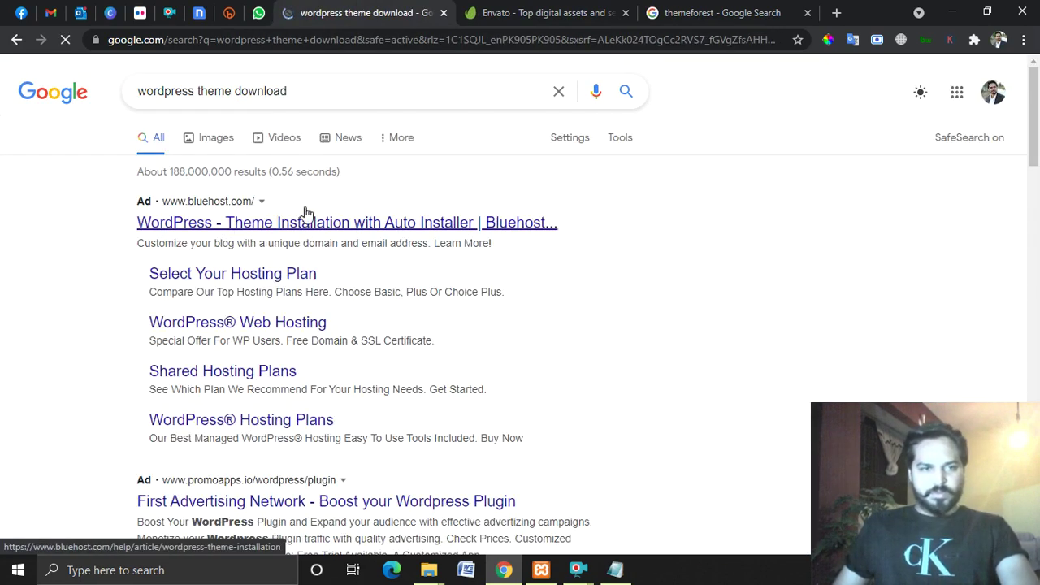
{"action": "scroll", "coordinate": [463, 259], "scroll_direction": "down", "scroll_amount": 5}
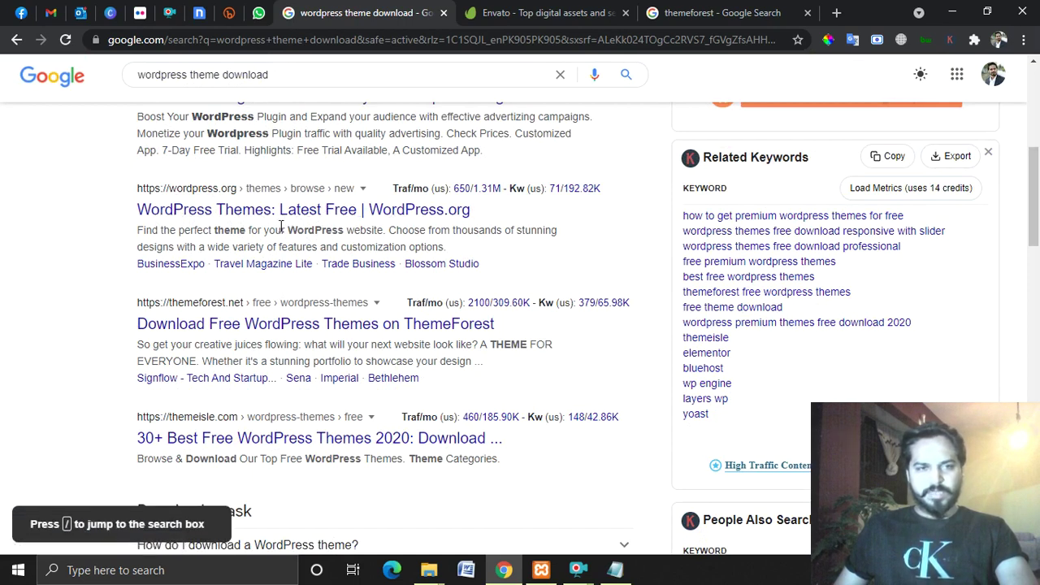
{"action": "right_click", "coordinate": [234, 212]}
{"action": "left_click", "coordinate": [277, 217]}
{"action": "left_click", "coordinate": [485, 10]}
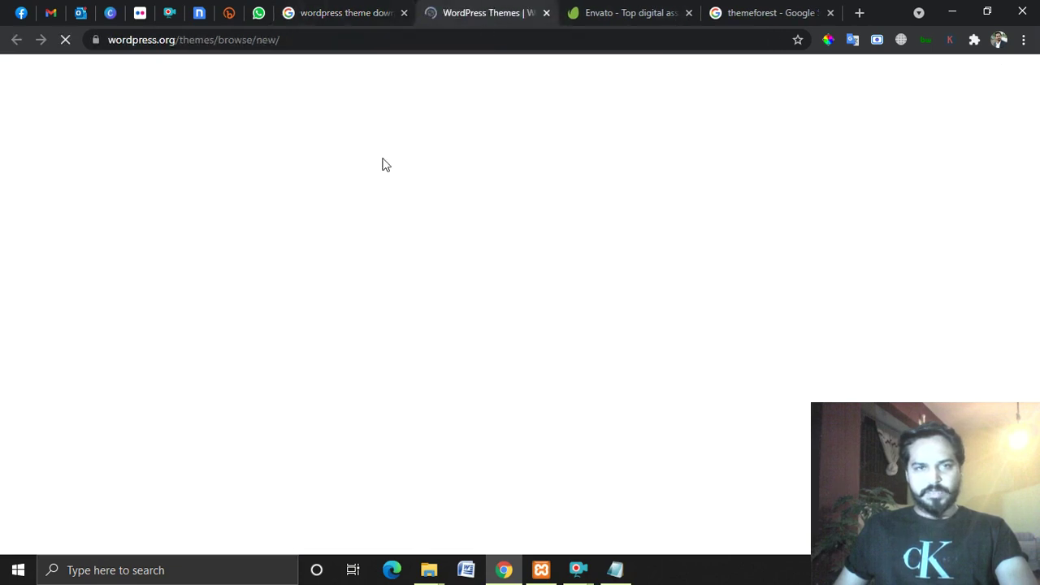
{"action": "scroll", "coordinate": [687, 308], "scroll_direction": "down", "scroll_amount": 3}
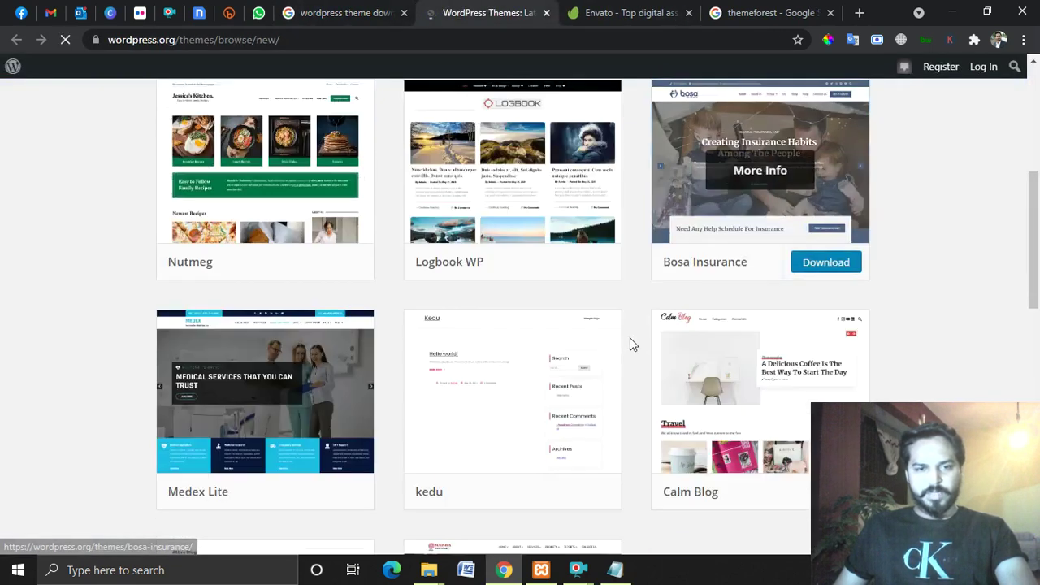
{"action": "scroll", "coordinate": [292, 277], "scroll_direction": "up", "scroll_amount": 3}
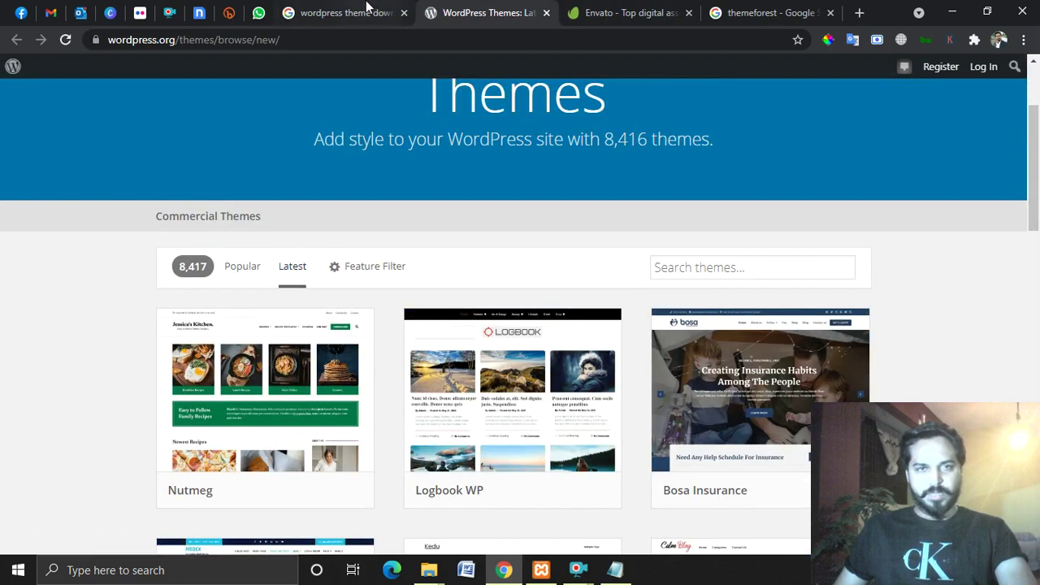
{"action": "left_click", "coordinate": [546, 13]}
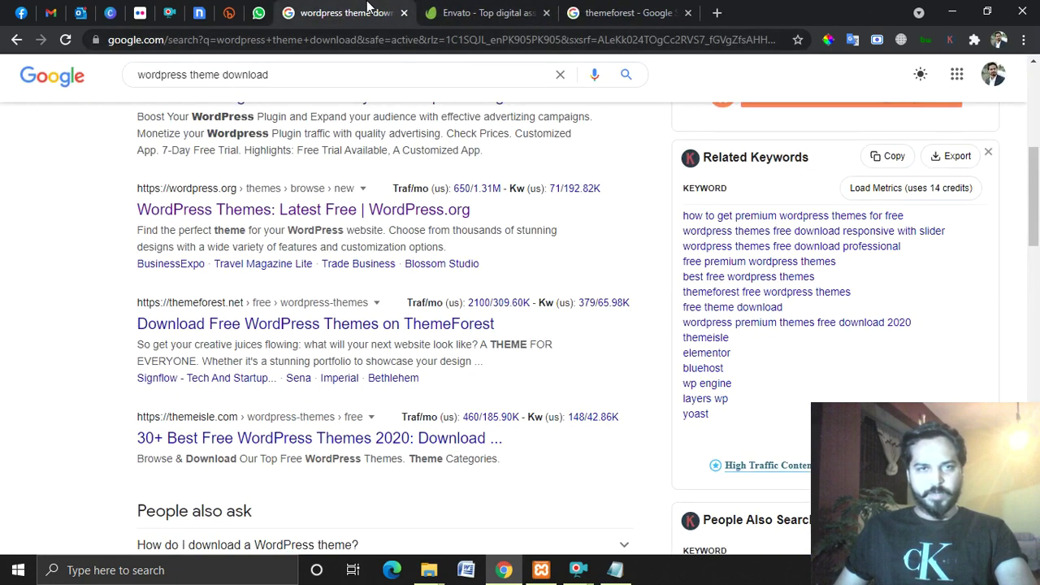
{"action": "scroll", "coordinate": [422, 281], "scroll_direction": "down", "scroll_amount": 2}
{"action": "scroll", "coordinate": [420, 251], "scroll_direction": "up", "scroll_amount": 1}
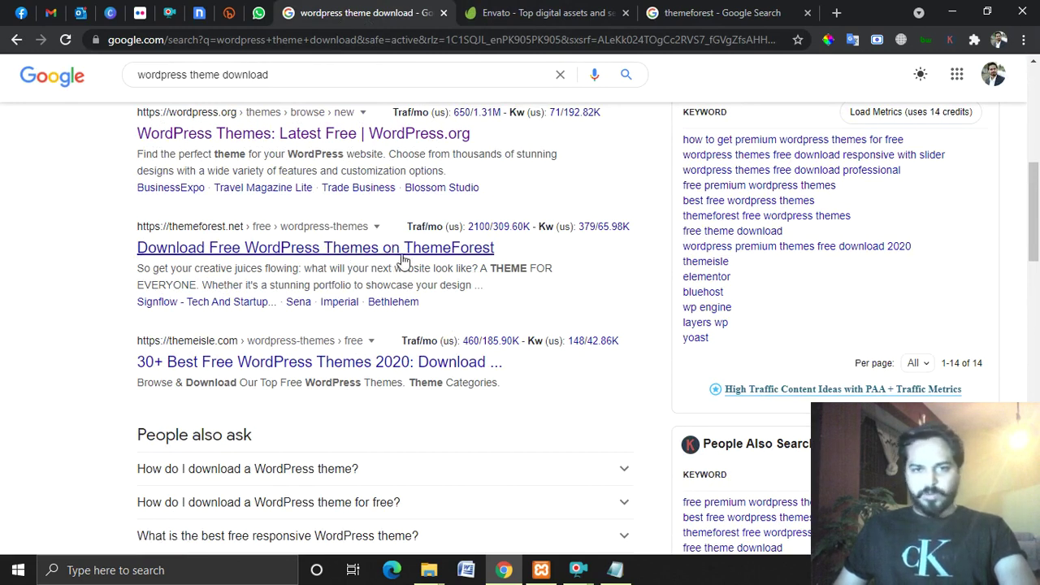
Look over the Envato homepage.
{"action": "left_click", "coordinate": [593, 19]}
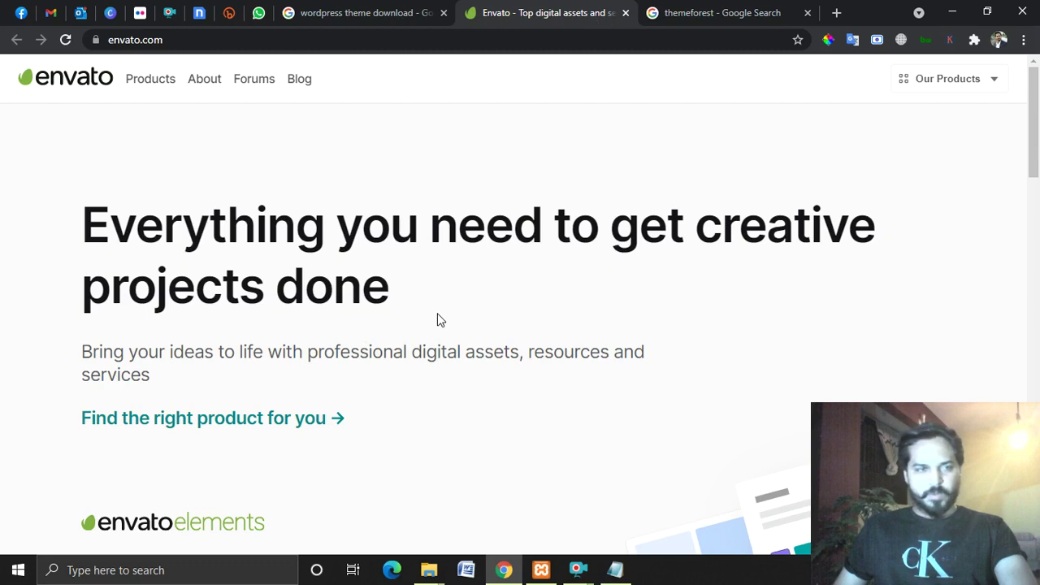
{"action": "scroll", "coordinate": [509, 316], "scroll_direction": "down", "scroll_amount": 10}
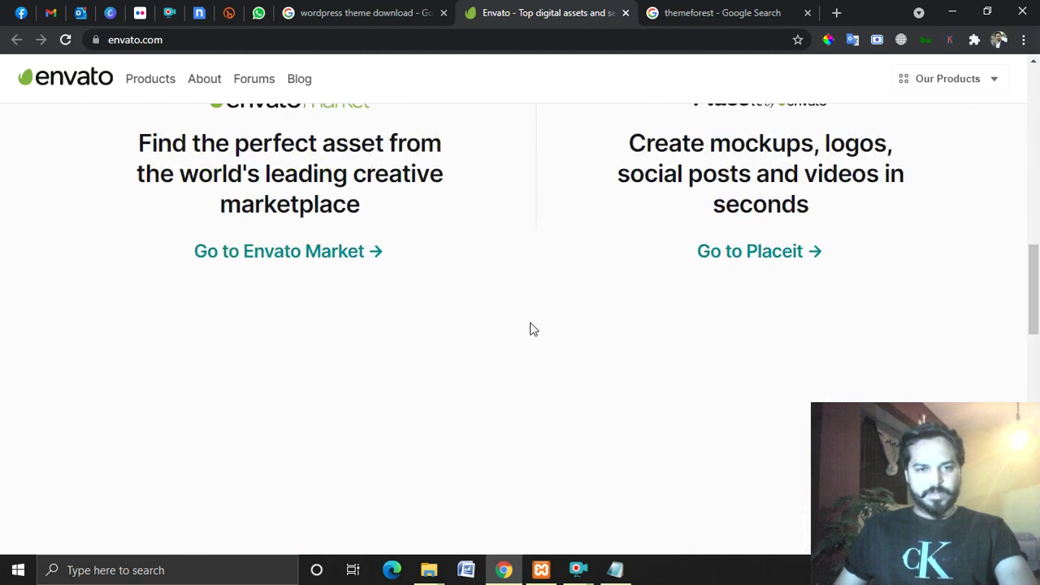
{"action": "scroll", "coordinate": [622, 332], "scroll_direction": "down", "scroll_amount": 1}
{"action": "scroll", "coordinate": [604, 330], "scroll_direction": "up", "scroll_amount": 1}
{"action": "scroll", "coordinate": [639, 354], "scroll_direction": "down", "scroll_amount": 8}
{"action": "scroll", "coordinate": [647, 373], "scroll_direction": "up", "scroll_amount": 6}
{"action": "scroll", "coordinate": [648, 374], "scroll_direction": "up", "scroll_amount": 10}
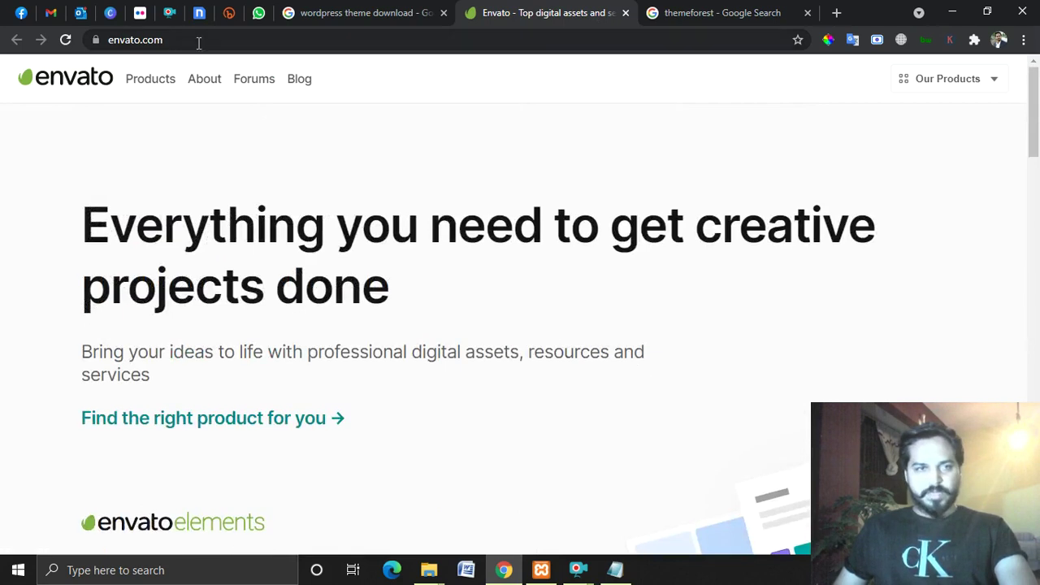
From the themeforest results, open the ThemeForest link in a new tab and view it.
{"action": "left_click", "coordinate": [704, 11]}
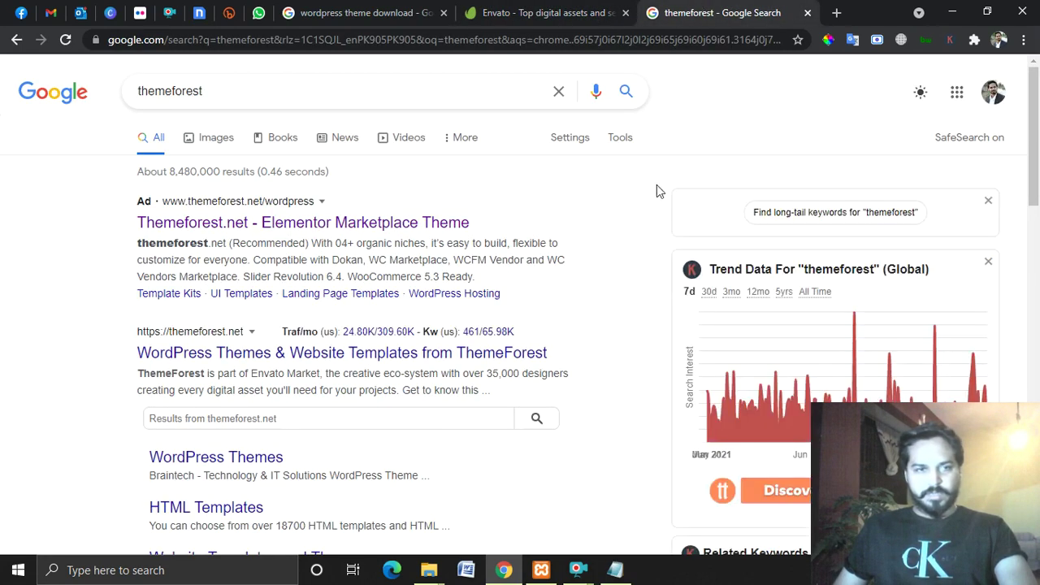
{"action": "scroll", "coordinate": [444, 269], "scroll_direction": "down", "scroll_amount": 2}
{"action": "right_click", "coordinate": [404, 200]}
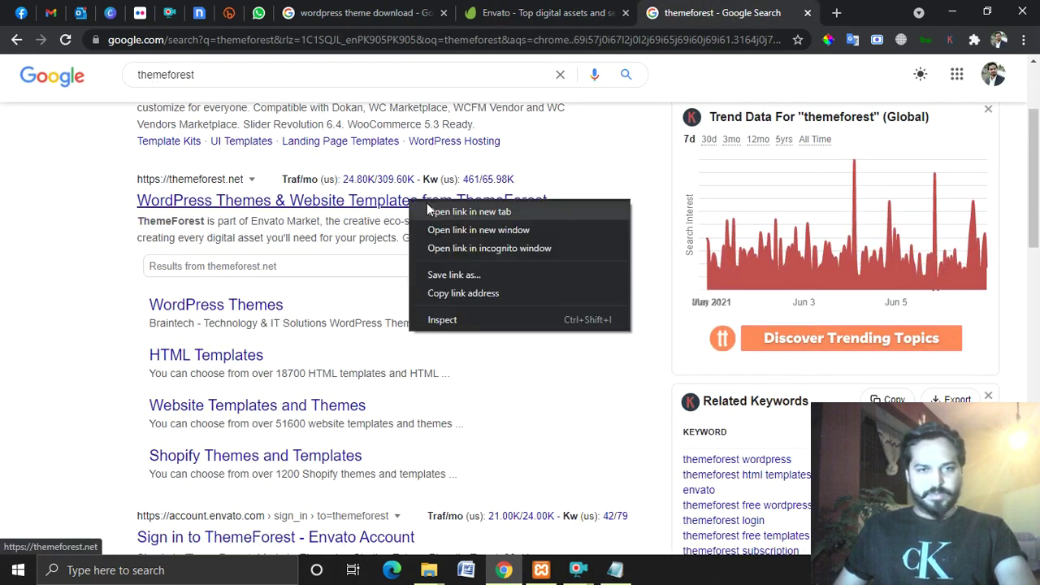
{"action": "left_click", "coordinate": [459, 209]}
{"action": "left_click", "coordinate": [776, 12]}
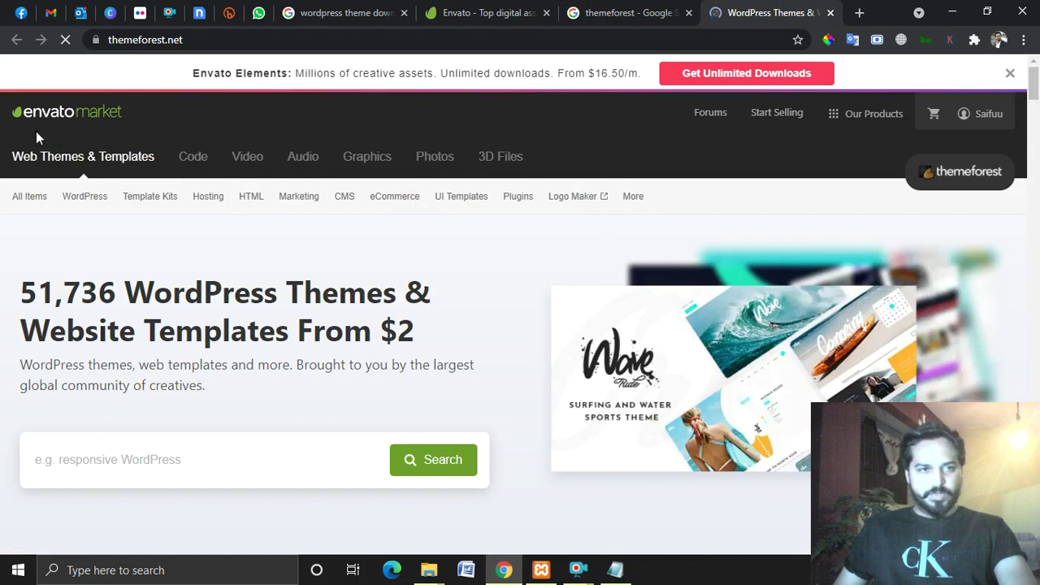
Search ThemeForest for 'salon' after discarding an initial 'garment' entry.
{"action": "scroll", "coordinate": [382, 308], "scroll_direction": "down", "scroll_amount": 2}
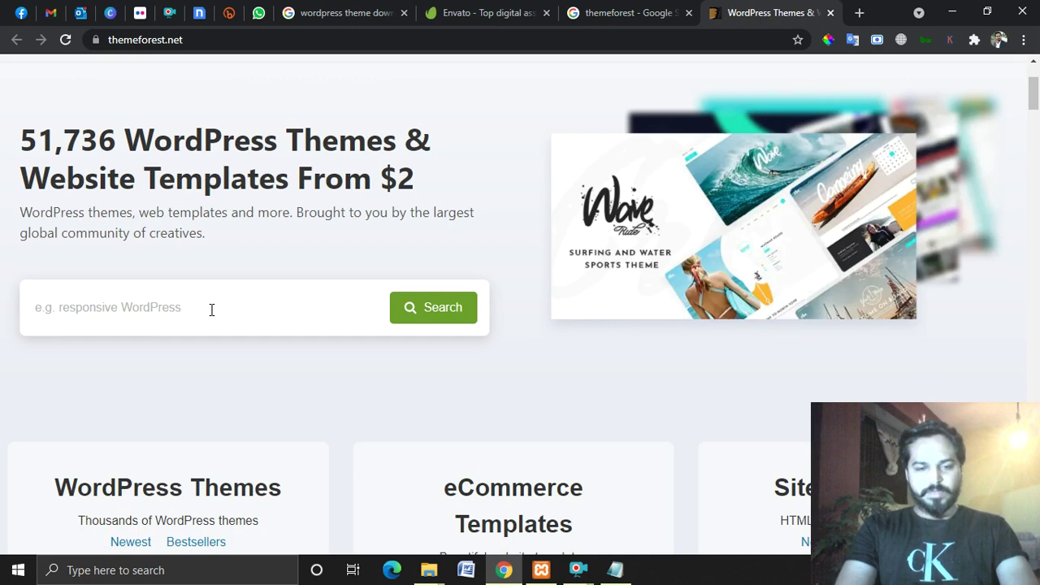
{"action": "left_click", "coordinate": [211, 309]}
{"action": "type", "text": "garment"}
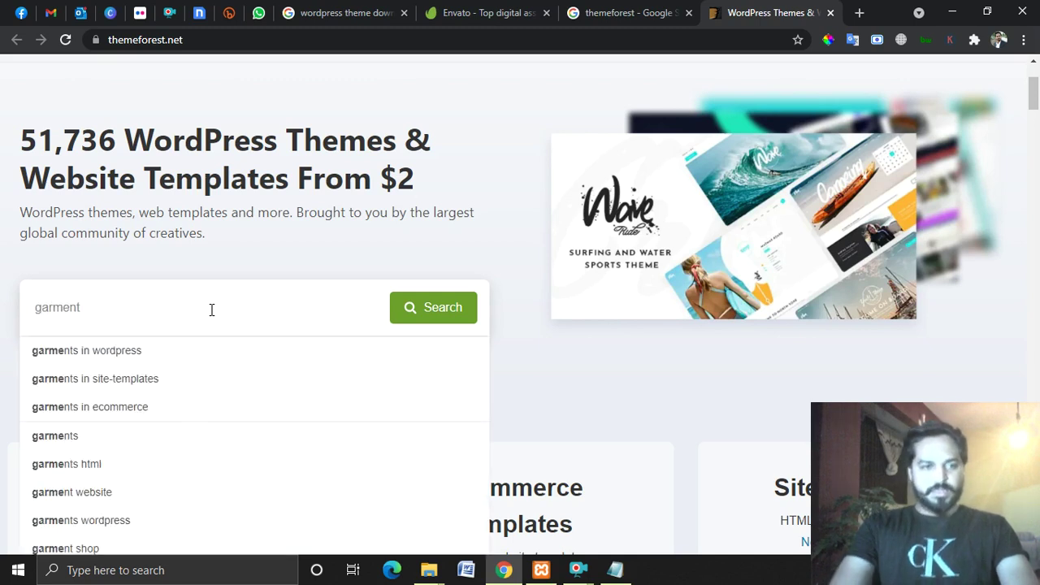
{"action": "key", "text": "BackSpace"}
{"action": "key", "text": "BackSpace"}
{"action": "key", "text": "BackSpace"}
{"action": "key", "text": "BackSpace"}
{"action": "key", "text": "BackSpace"}
{"action": "key", "text": "BackSpace"}
{"action": "key", "text": "BackSpace"}
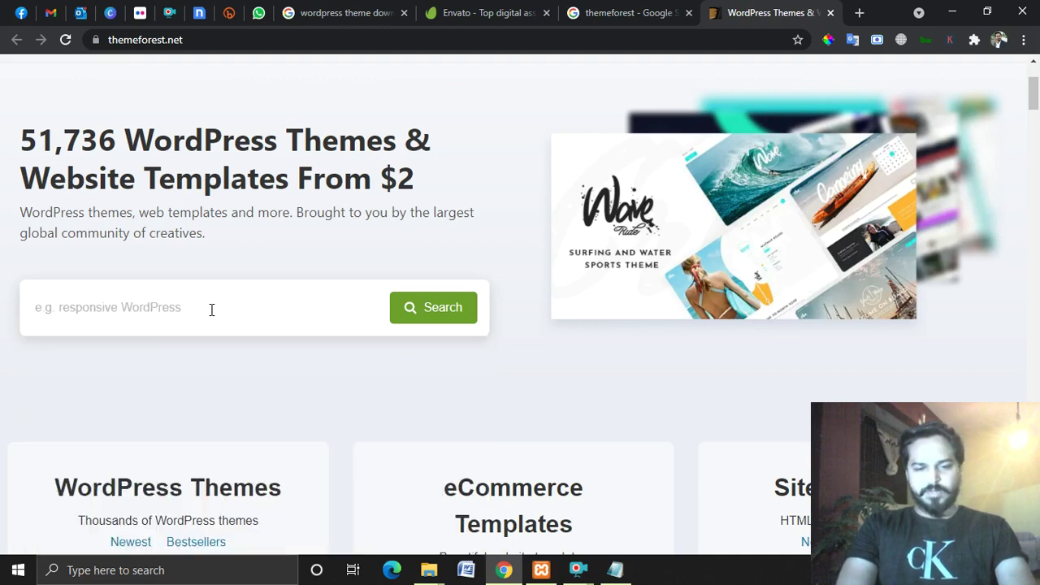
{"action": "type", "text": "salon"}
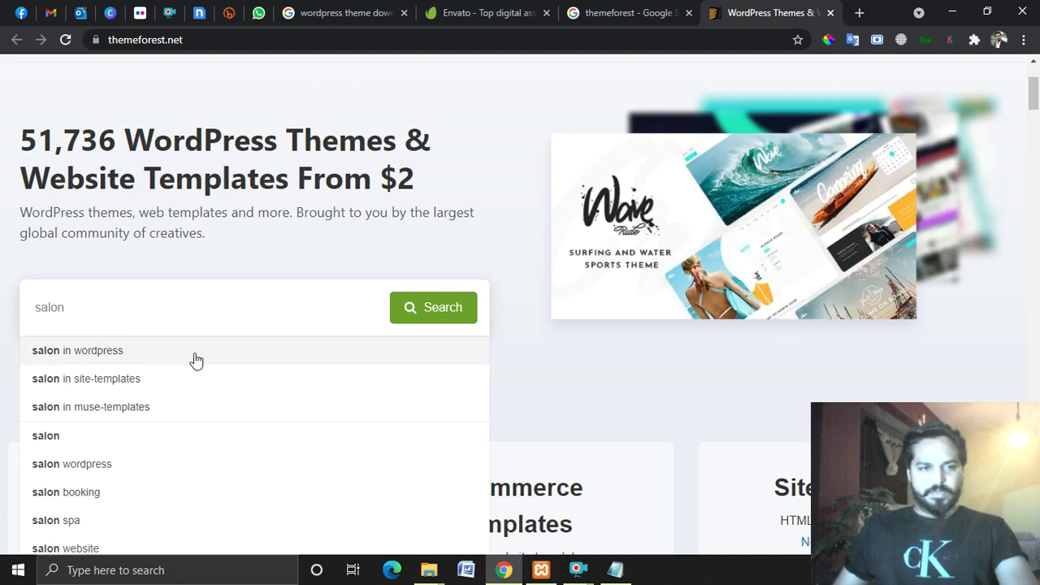
{"action": "left_click", "coordinate": [412, 318]}
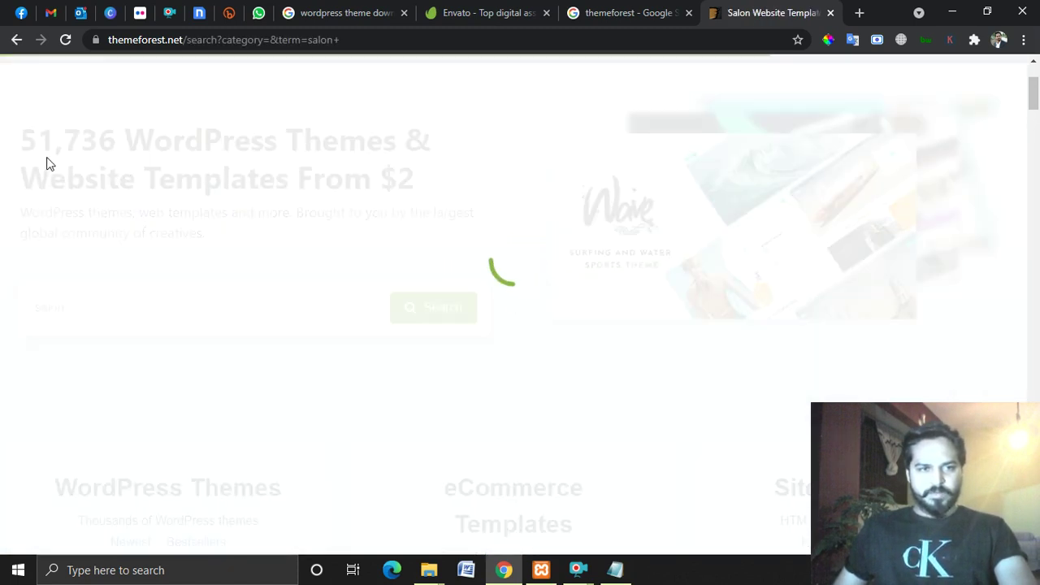
Browse the salon results and check the SALON theme's 421 sales count.
{"action": "scroll", "coordinate": [733, 279], "scroll_direction": "down", "scroll_amount": 4}
{"action": "scroll", "coordinate": [812, 260], "scroll_direction": "up", "scroll_amount": 2}
{"action": "scroll", "coordinate": [792, 268], "scroll_direction": "down", "scroll_amount": 3}
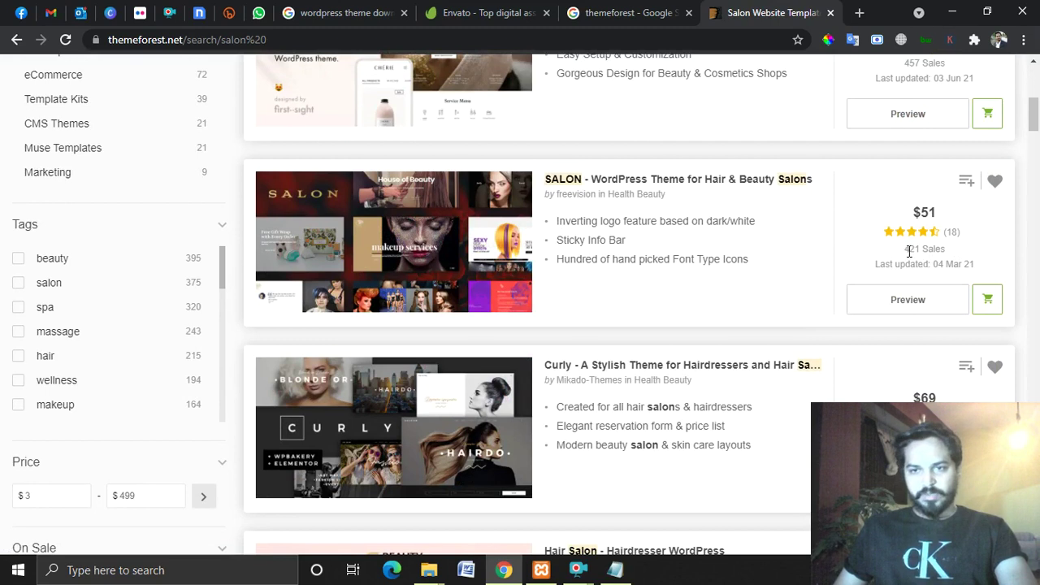
{"action": "left_click_drag", "start_coordinate": [904, 249], "coordinate": [956, 257]}
{"action": "left_click", "coordinate": [877, 258]}
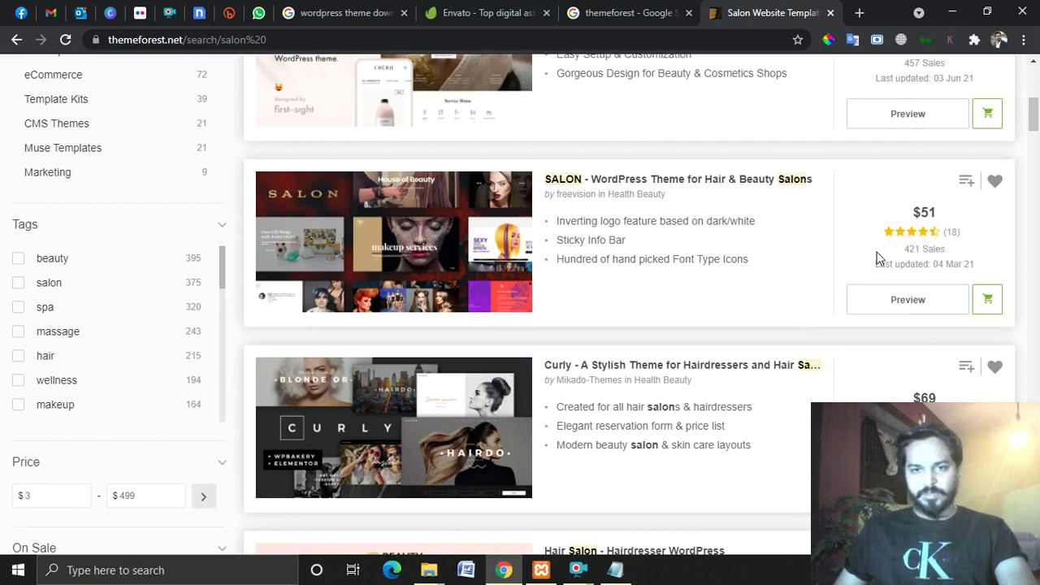
{"action": "triple_click", "coordinate": [916, 248]}
{"action": "left_click", "coordinate": [872, 260]}
Compare more salon themes and open the Chérie: Beauty Salon theme's live preview.
{"action": "scroll", "coordinate": [873, 260], "scroll_direction": "up", "scroll_amount": 2}
{"action": "scroll", "coordinate": [723, 267], "scroll_direction": "up", "scroll_amount": 1}
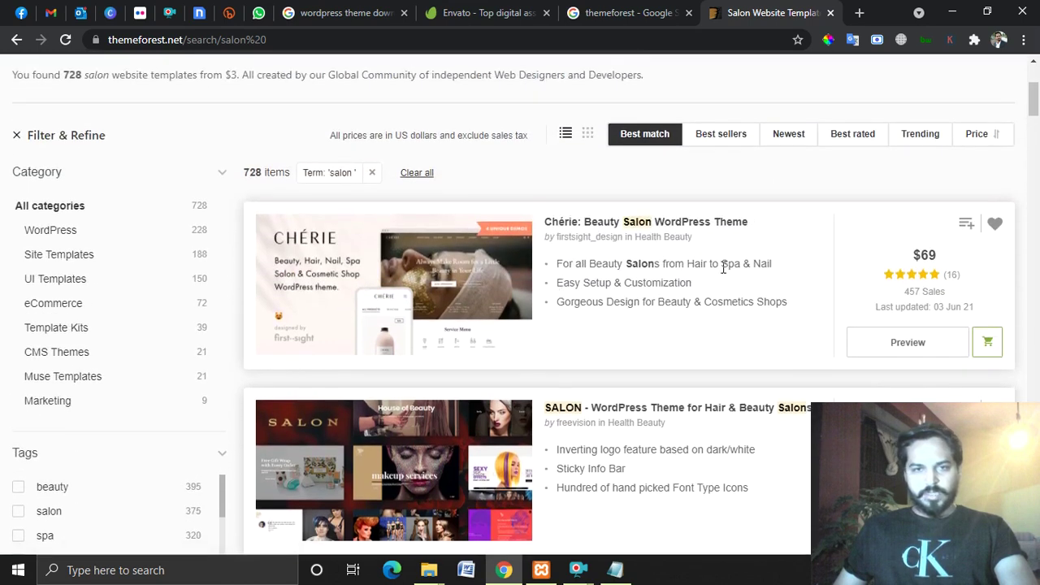
{"action": "scroll", "coordinate": [593, 323], "scroll_direction": "down", "scroll_amount": 3}
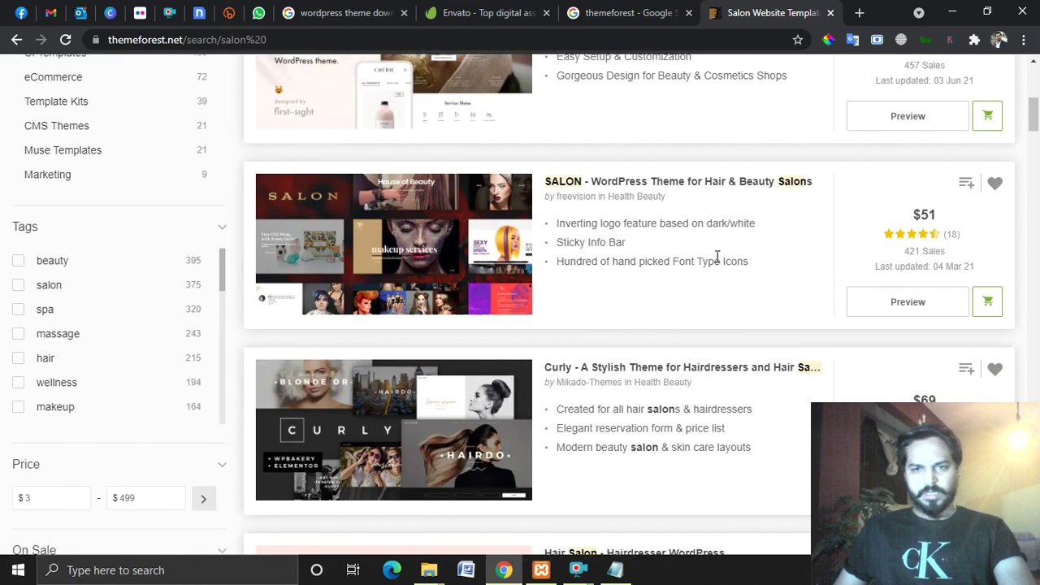
{"action": "scroll", "coordinate": [894, 264], "scroll_direction": "up", "scroll_amount": 3}
{"action": "scroll", "coordinate": [814, 274], "scroll_direction": "down", "scroll_amount": 2}
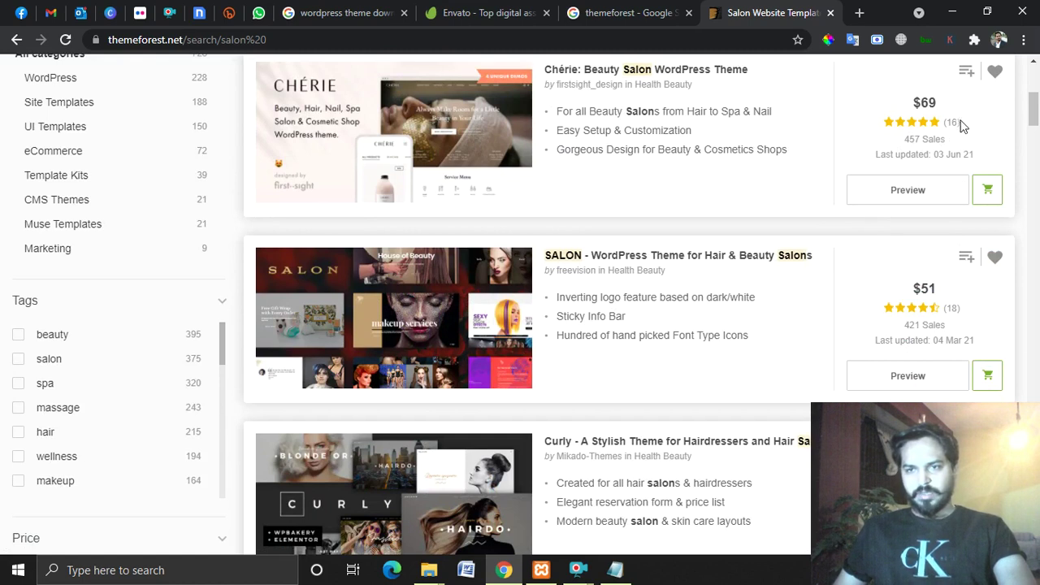
{"action": "scroll", "coordinate": [550, 179], "scroll_direction": "up", "scroll_amount": 1}
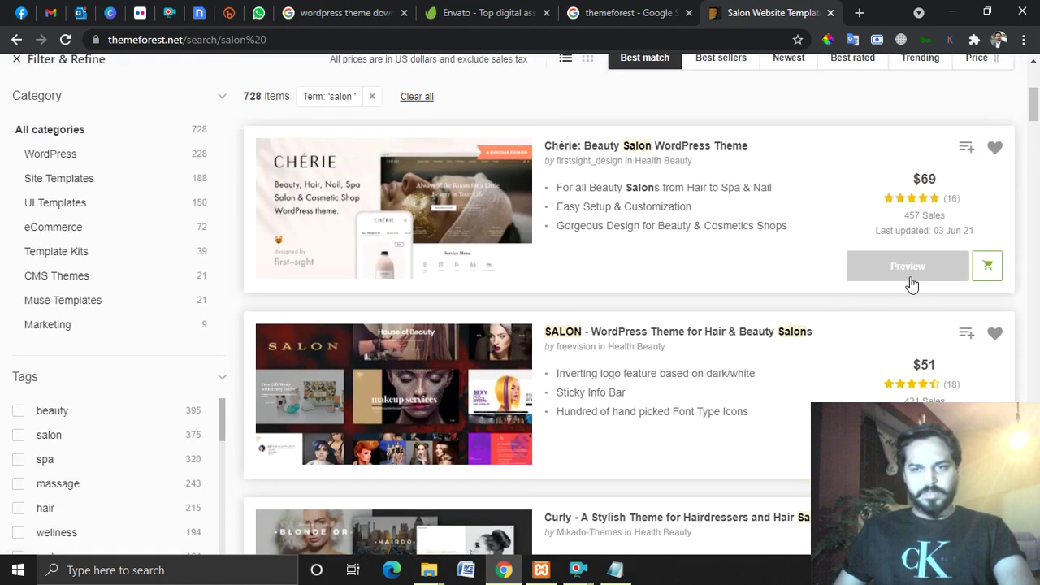
{"action": "left_click", "coordinate": [922, 268]}
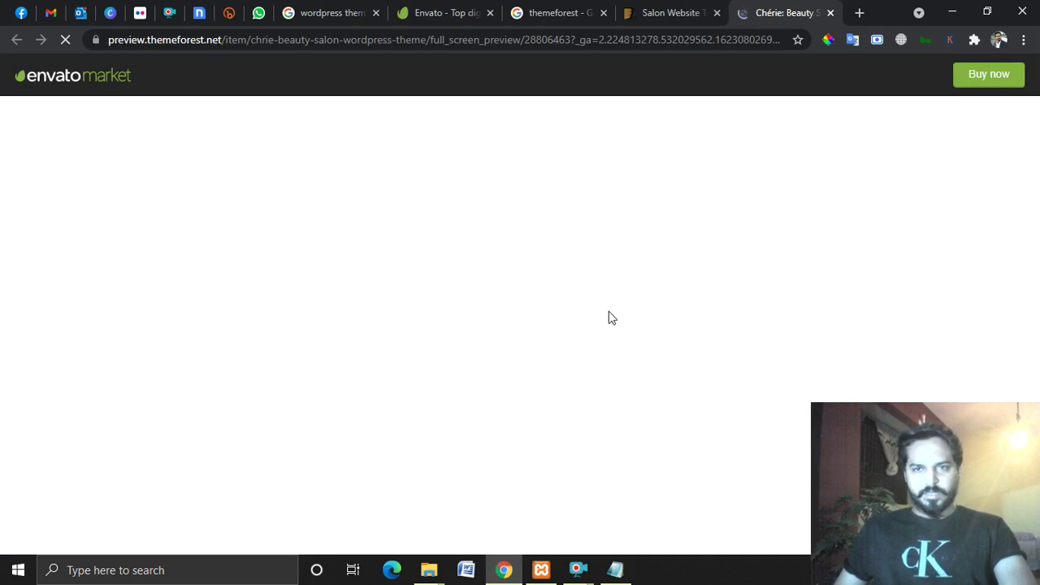
Scroll the Chérie Choose Demo gallery and open the Spa Salon demo in a new tab.
{"action": "scroll", "coordinate": [654, 235], "scroll_direction": "down", "scroll_amount": 3}
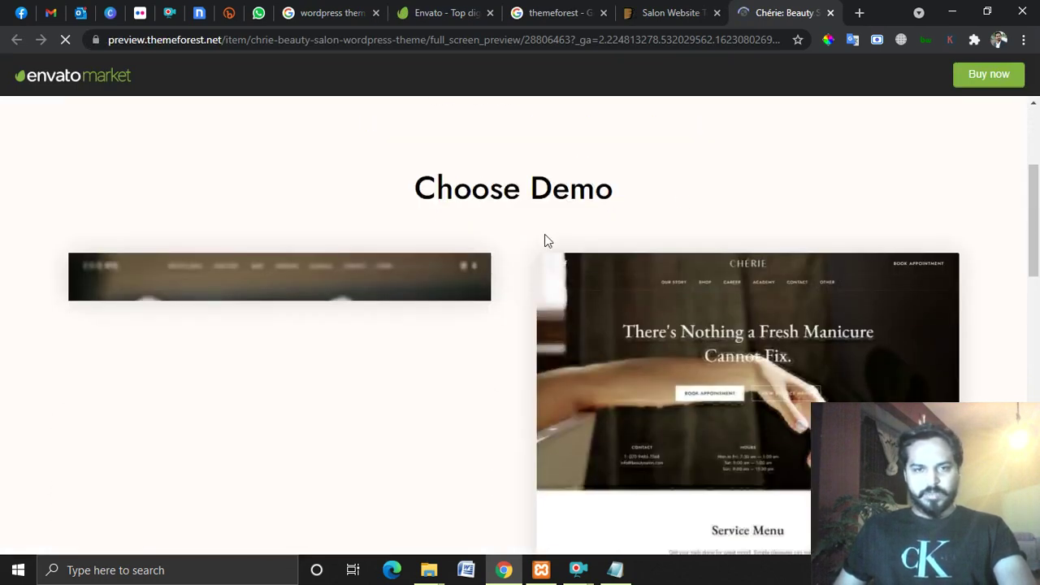
{"action": "scroll", "coordinate": [492, 244], "scroll_direction": "down", "scroll_amount": 2}
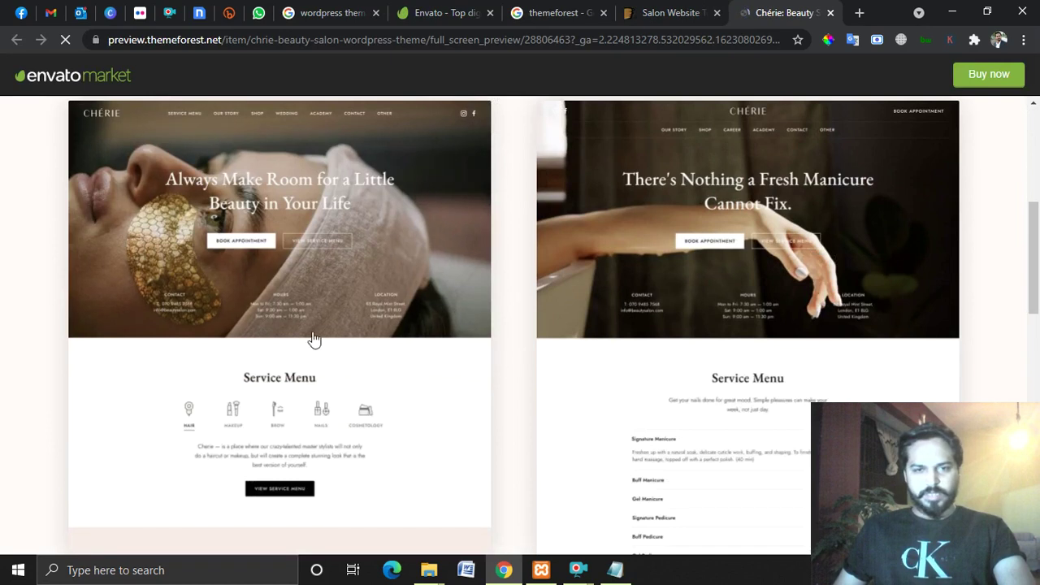
{"action": "scroll", "coordinate": [313, 339], "scroll_direction": "down", "scroll_amount": 10}
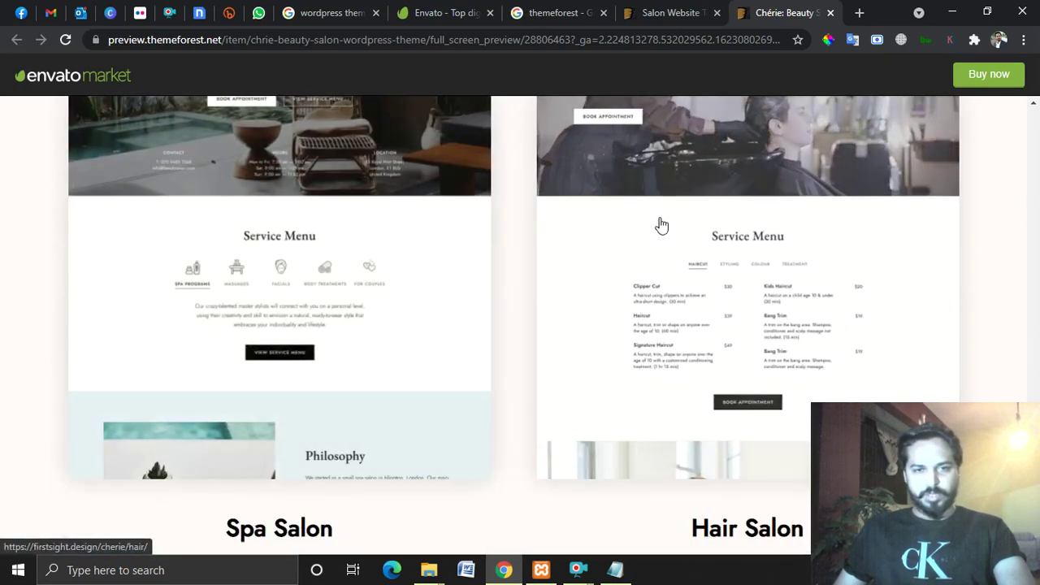
{"action": "scroll", "coordinate": [471, 309], "scroll_direction": "down", "scroll_amount": 1}
{"action": "scroll", "coordinate": [251, 332], "scroll_direction": "up", "scroll_amount": 5}
{"action": "scroll", "coordinate": [260, 316], "scroll_direction": "down", "scroll_amount": 10}
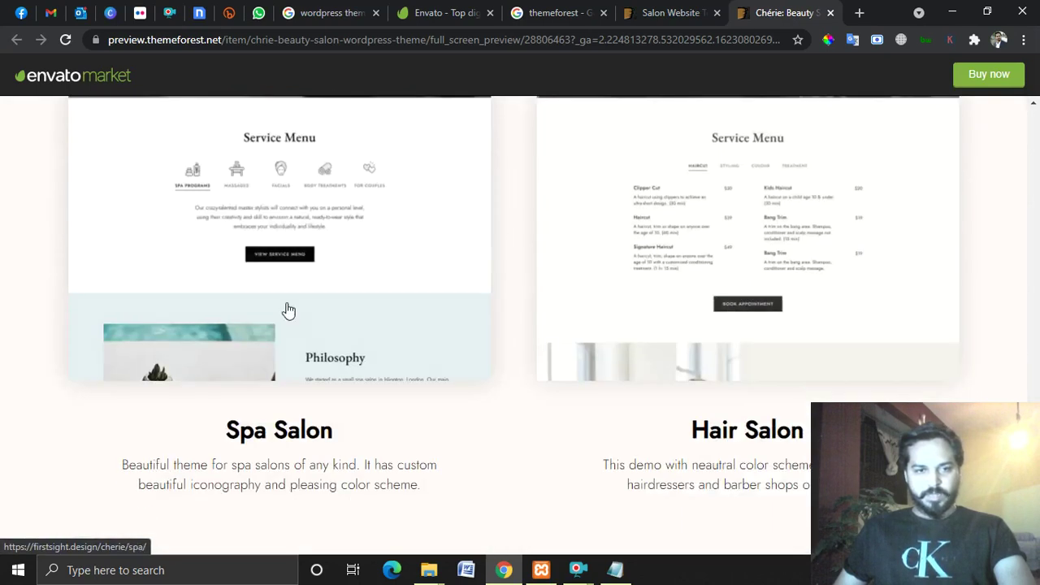
{"action": "scroll", "coordinate": [309, 329], "scroll_direction": "up", "scroll_amount": 5}
{"action": "scroll", "coordinate": [378, 190], "scroll_direction": "down", "scroll_amount": 5}
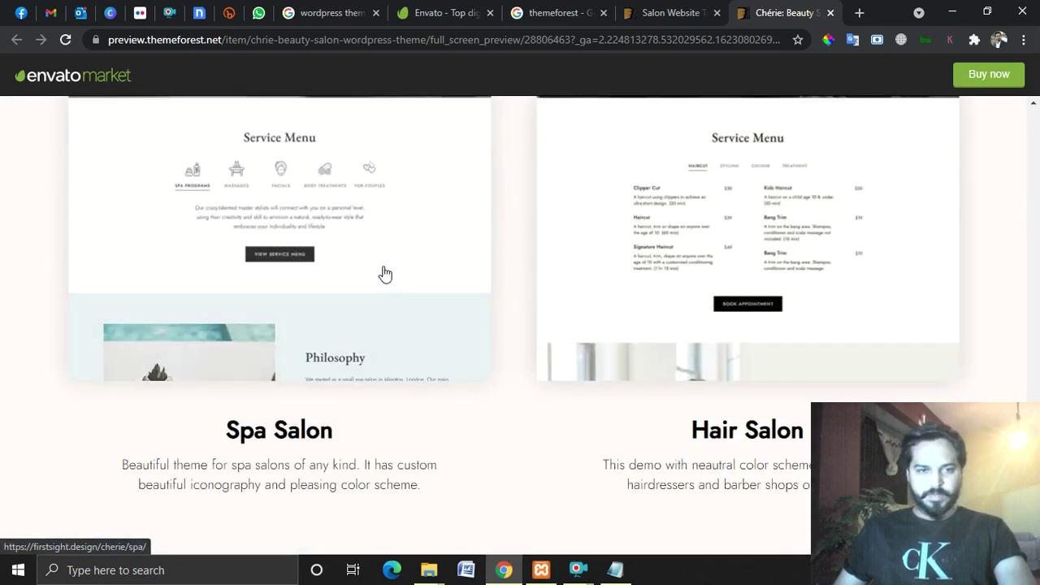
{"action": "left_click", "coordinate": [385, 274]}
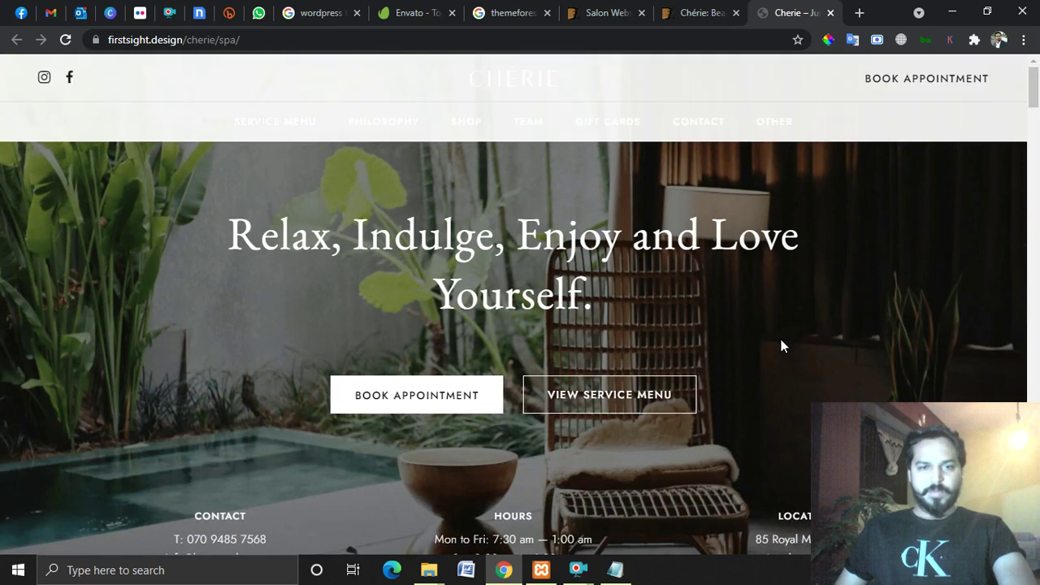
Browse the Chérie Spa Salon demo and check the Eye Cream product name and price.
{"action": "scroll", "coordinate": [814, 310], "scroll_direction": "down", "scroll_amount": 5}
{"action": "scroll", "coordinate": [812, 314], "scroll_direction": "up", "scroll_amount": 5}
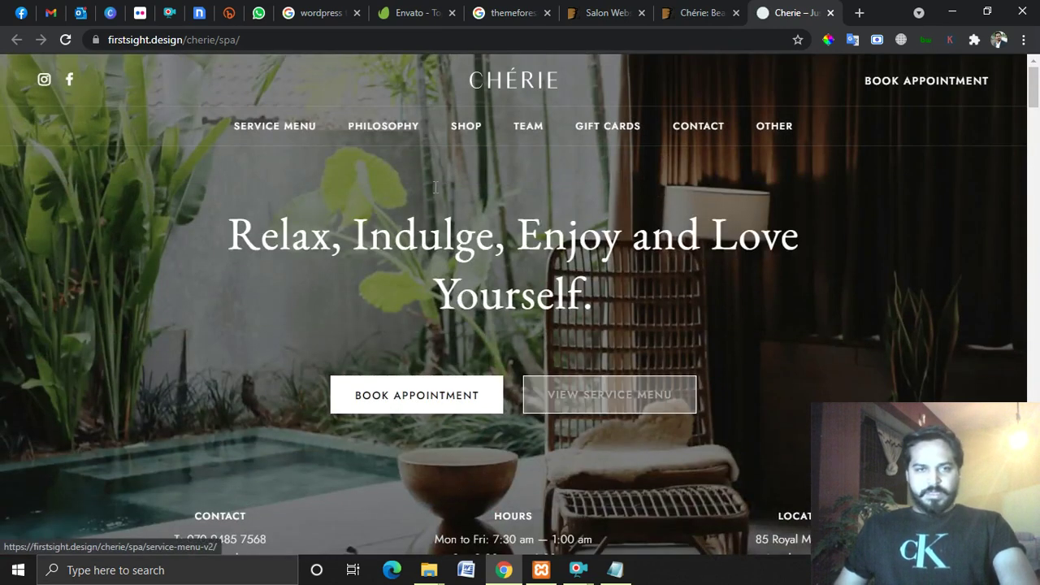
{"action": "scroll", "coordinate": [882, 233], "scroll_direction": "down", "scroll_amount": 6}
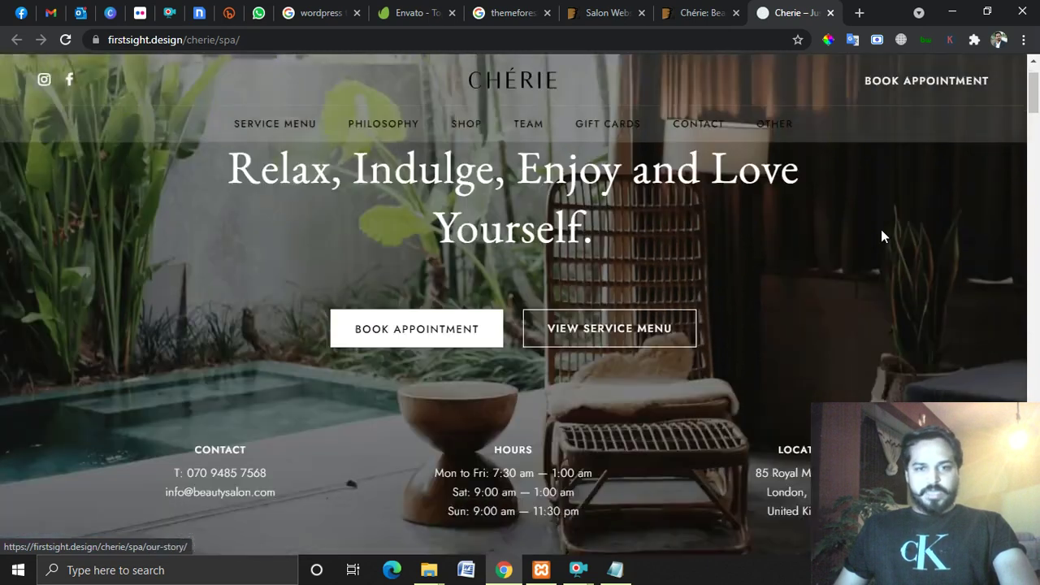
{"action": "scroll", "coordinate": [653, 273], "scroll_direction": "down", "scroll_amount": 8}
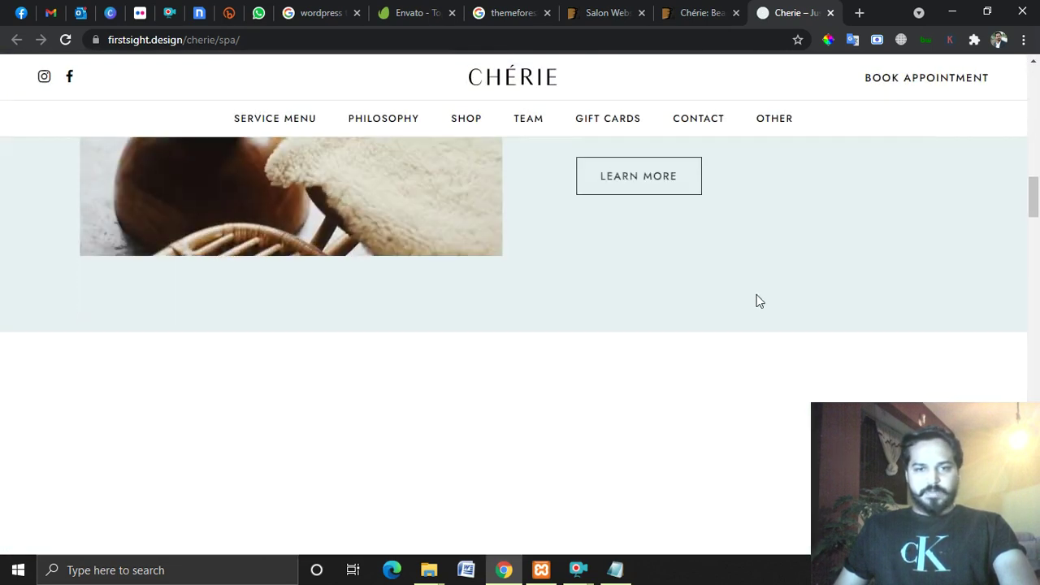
{"action": "scroll", "coordinate": [701, 311], "scroll_direction": "down", "scroll_amount": 4}
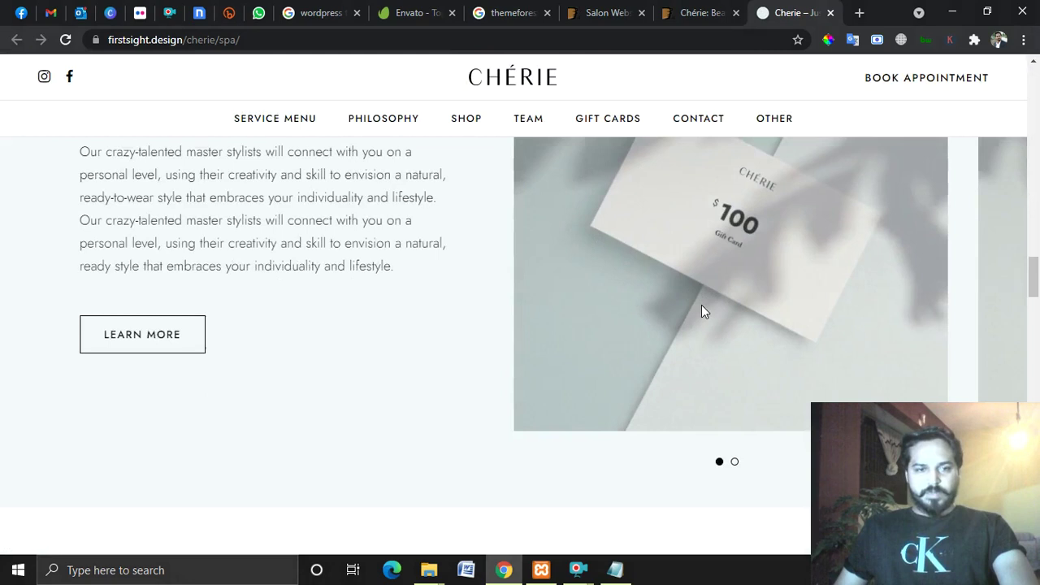
{"action": "scroll", "coordinate": [703, 316], "scroll_direction": "up", "scroll_amount": 2}
{"action": "scroll", "coordinate": [703, 316], "scroll_direction": "down", "scroll_amount": 10}
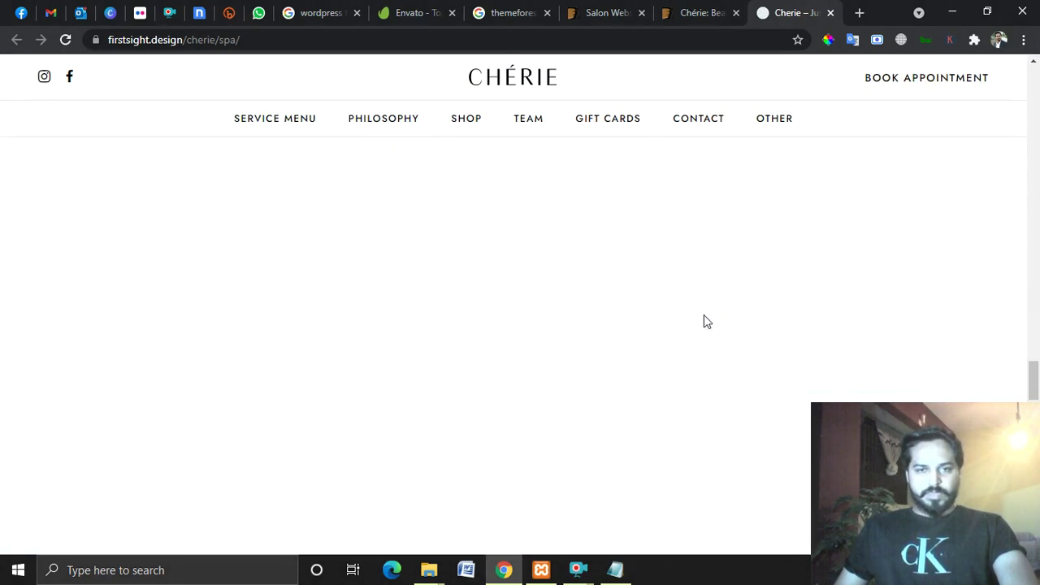
{"action": "scroll", "coordinate": [704, 316], "scroll_direction": "up", "scroll_amount": 5}
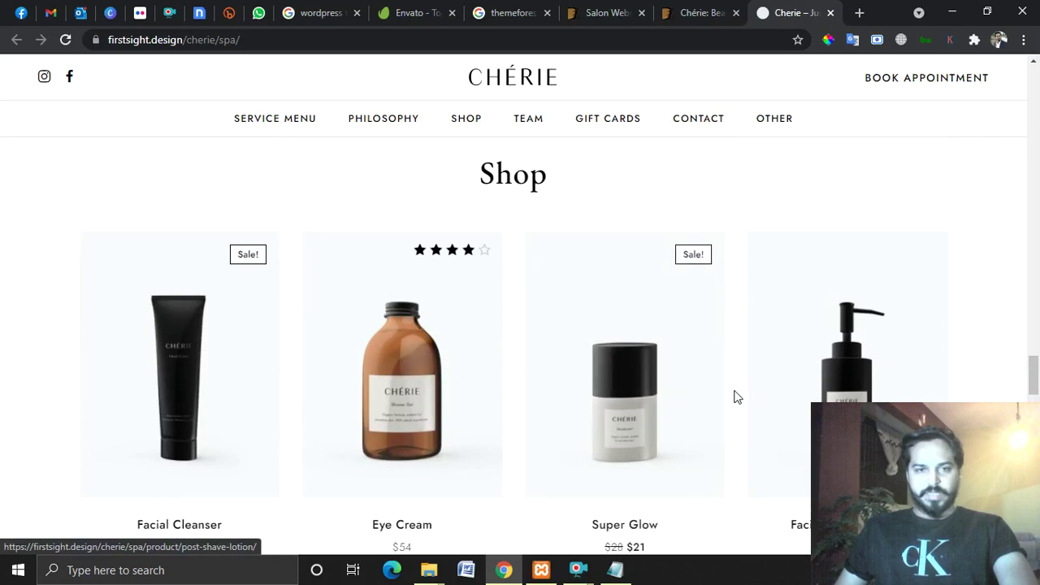
{"action": "left_click_drag", "start_coordinate": [736, 399], "coordinate": [469, 395]}
{"action": "left_click", "coordinate": [854, 215]}
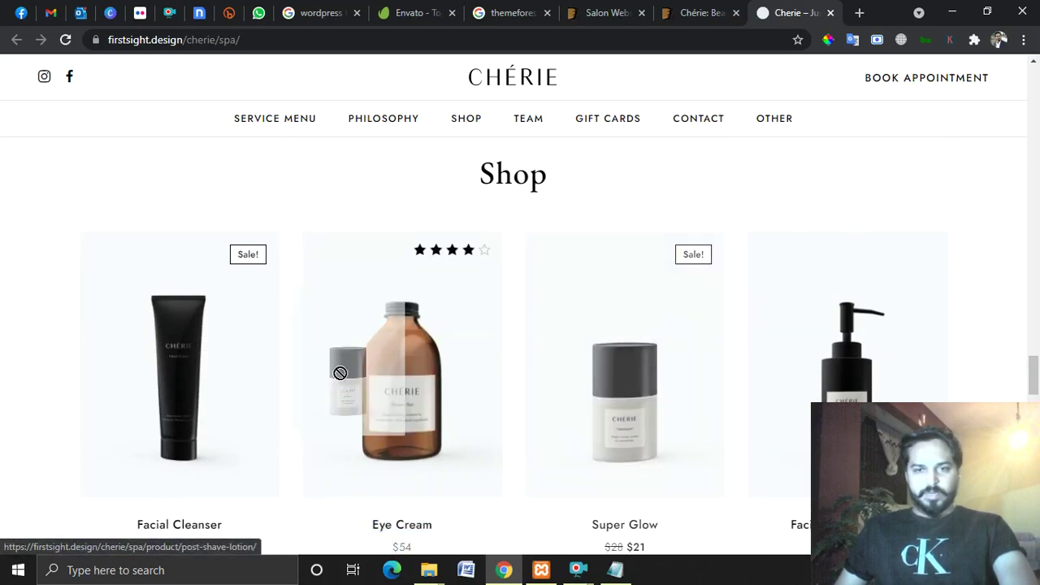
Finish reviewing the demo, then close the Spa demo and Envato preview tabs.
{"action": "scroll", "coordinate": [594, 389], "scroll_direction": "down", "scroll_amount": 5}
{"action": "scroll", "coordinate": [594, 389], "scroll_direction": "down", "scroll_amount": 4}
{"action": "scroll", "coordinate": [531, 372], "scroll_direction": "up", "scroll_amount": 4}
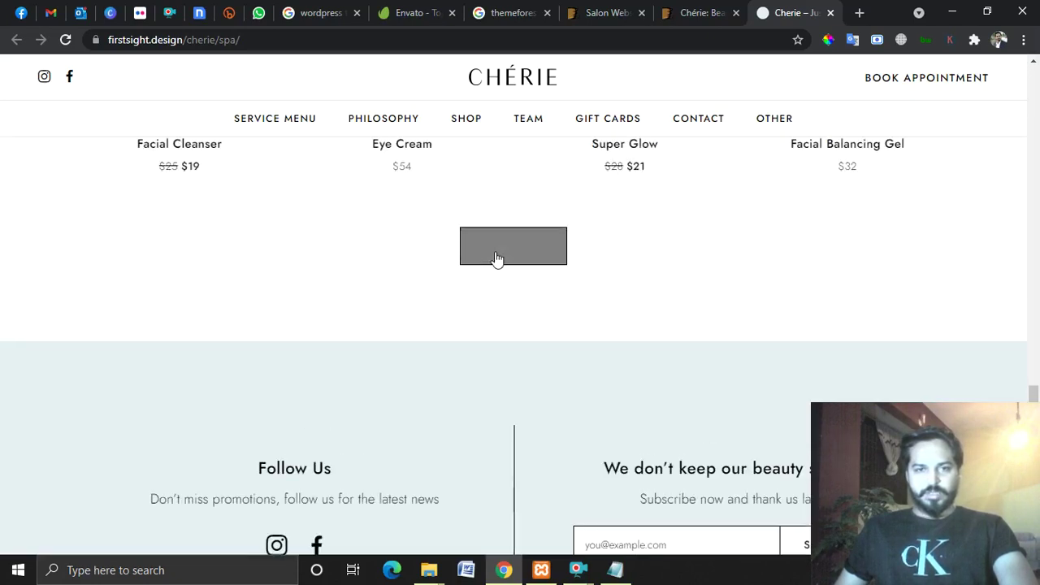
{"action": "scroll", "coordinate": [650, 413], "scroll_direction": "down", "scroll_amount": 6}
{"action": "scroll", "coordinate": [585, 437], "scroll_direction": "down", "scroll_amount": 10}
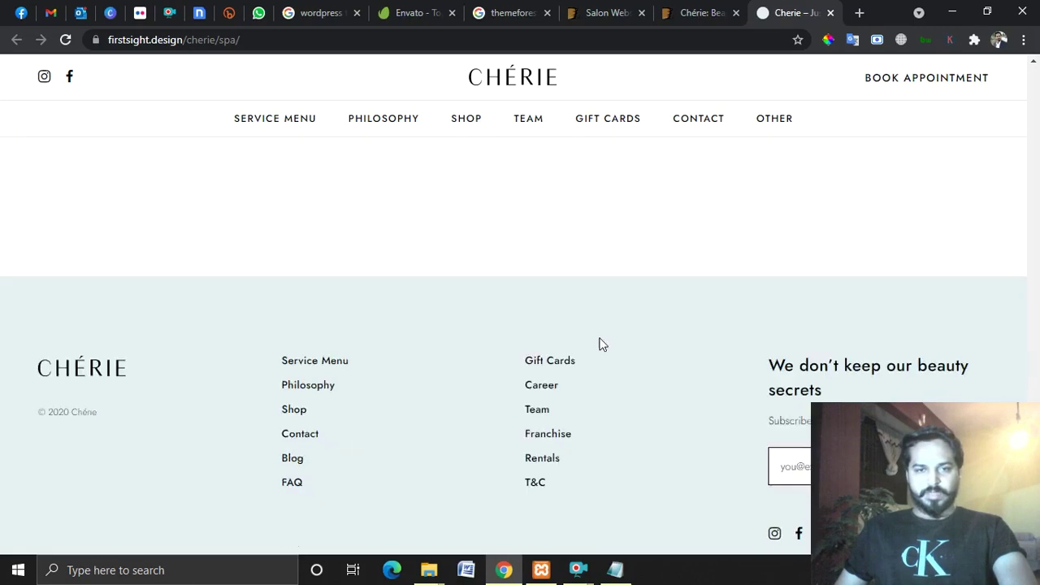
{"action": "scroll", "coordinate": [545, 383], "scroll_direction": "up", "scroll_amount": 8}
{"action": "scroll", "coordinate": [619, 341], "scroll_direction": "up", "scroll_amount": 8}
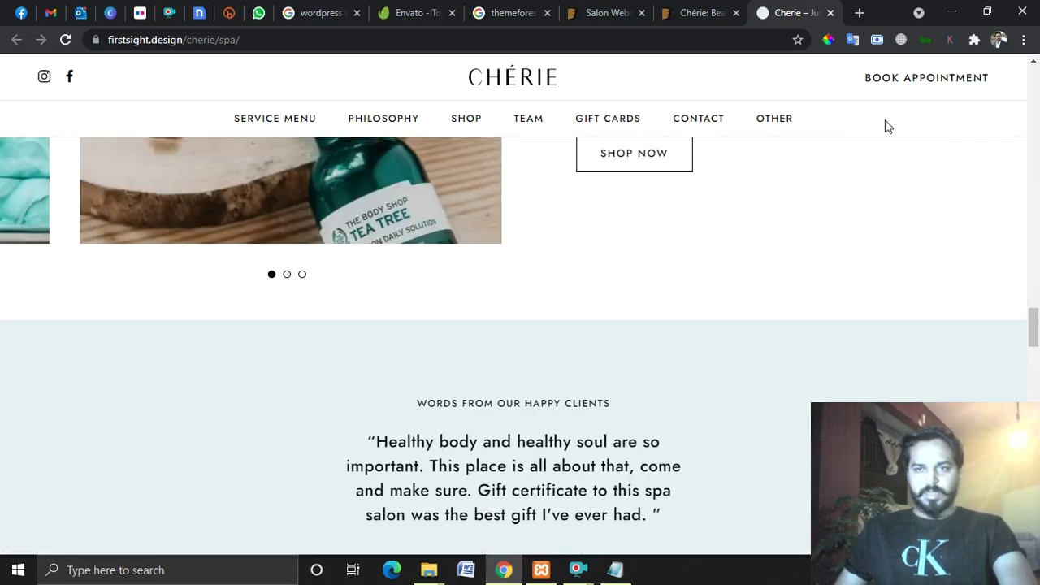
{"action": "scroll", "coordinate": [518, 317], "scroll_direction": "up", "scroll_amount": 15}
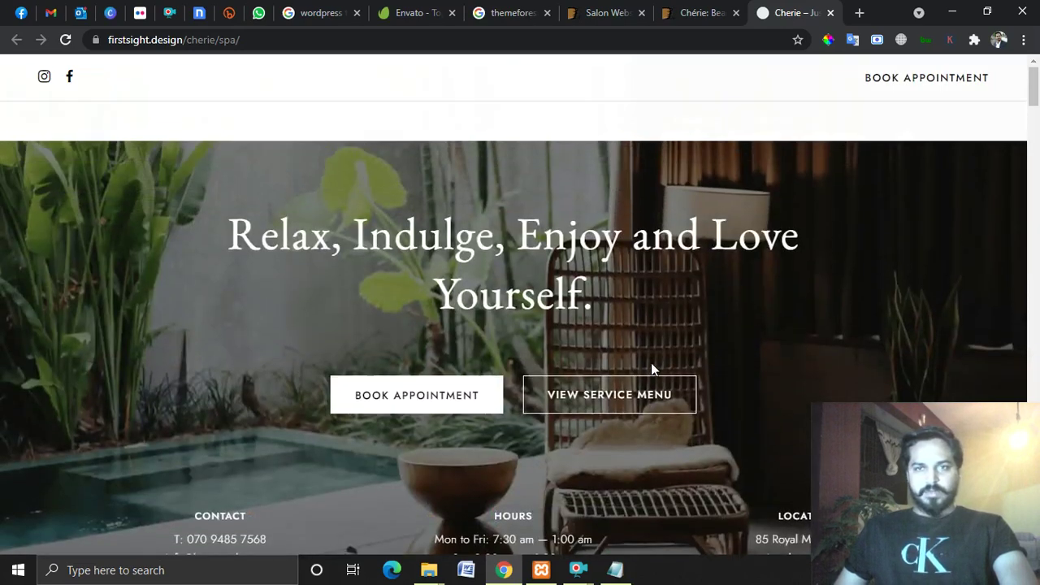
{"action": "left_click", "coordinate": [707, 13]}
{"action": "left_click", "coordinate": [784, 13]}
{"action": "left_click", "coordinate": [830, 13]}
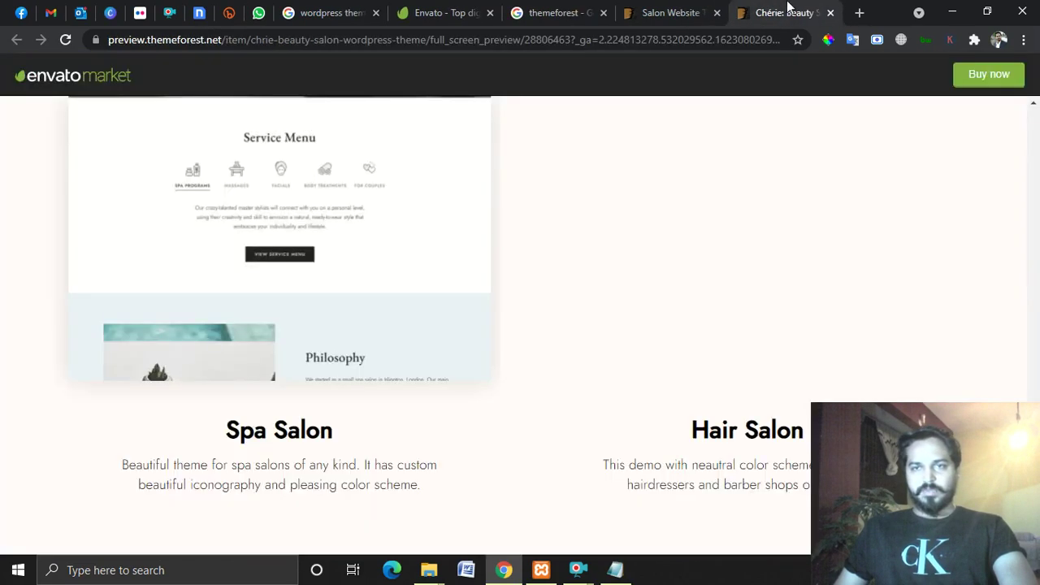
{"action": "left_click", "coordinate": [829, 13]}
{"action": "scroll", "coordinate": [693, 347], "scroll_direction": "down", "scroll_amount": 7}
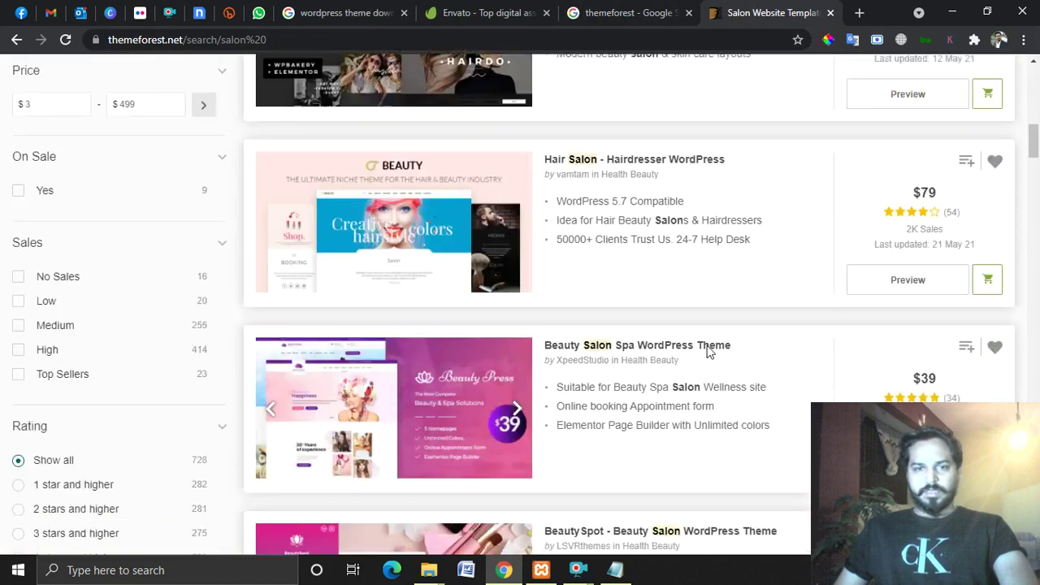
{"action": "scroll", "coordinate": [714, 339], "scroll_direction": "up", "scroll_amount": 6}
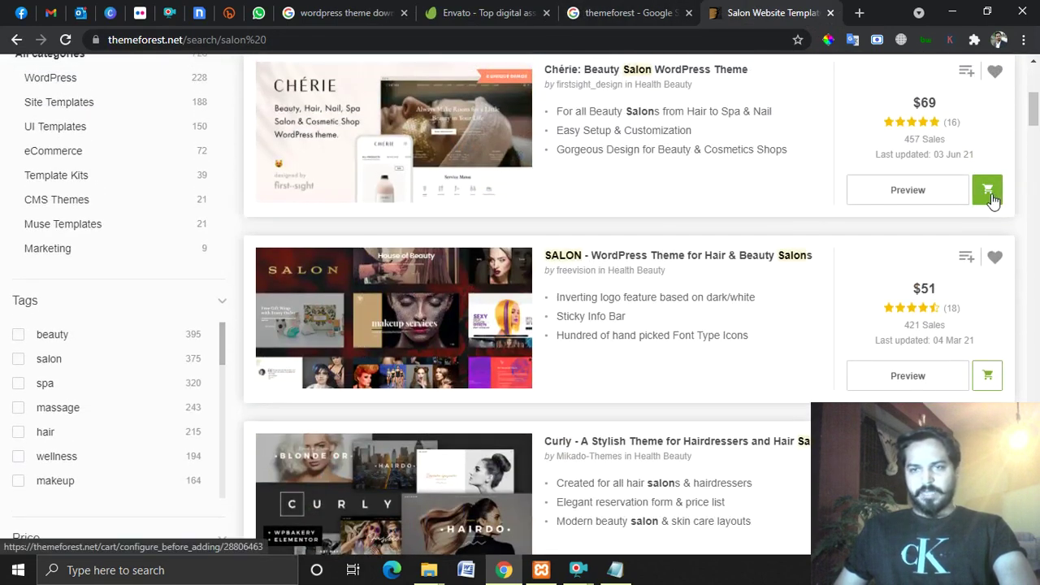
{"action": "left_click", "coordinate": [988, 195]}
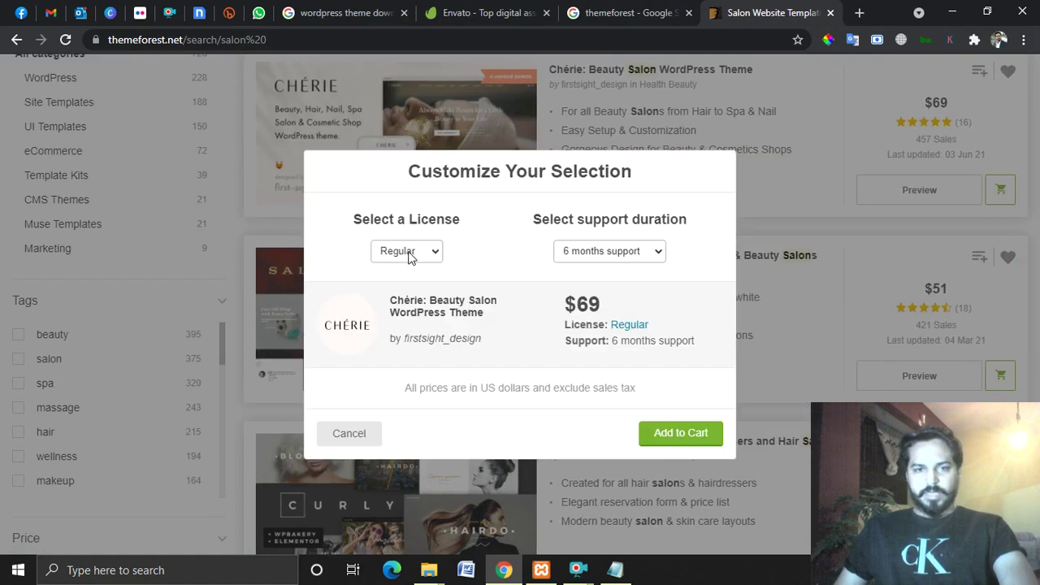
{"action": "left_click", "coordinate": [622, 254]}
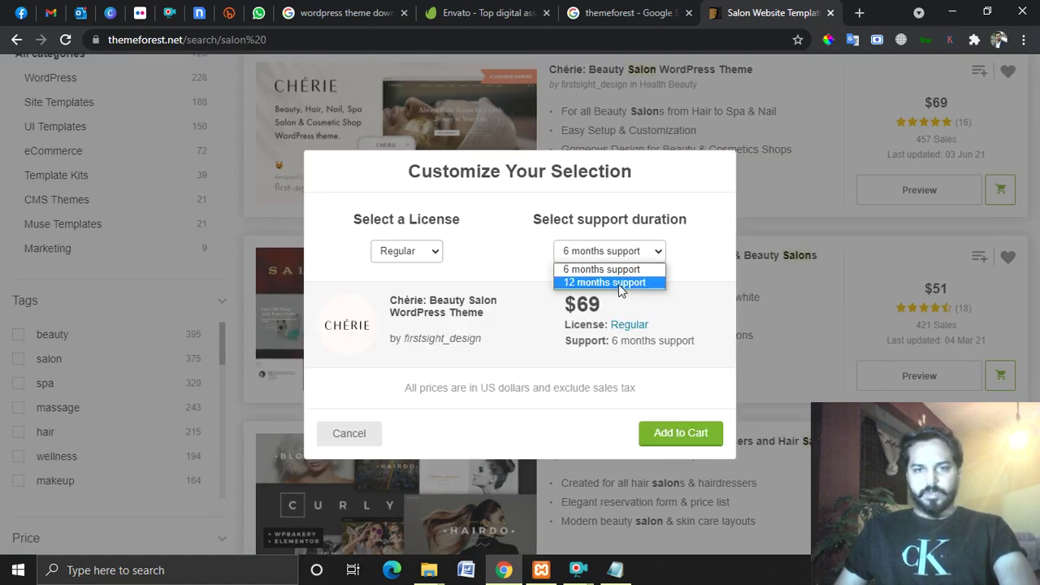
{"action": "left_click", "coordinate": [624, 273]}
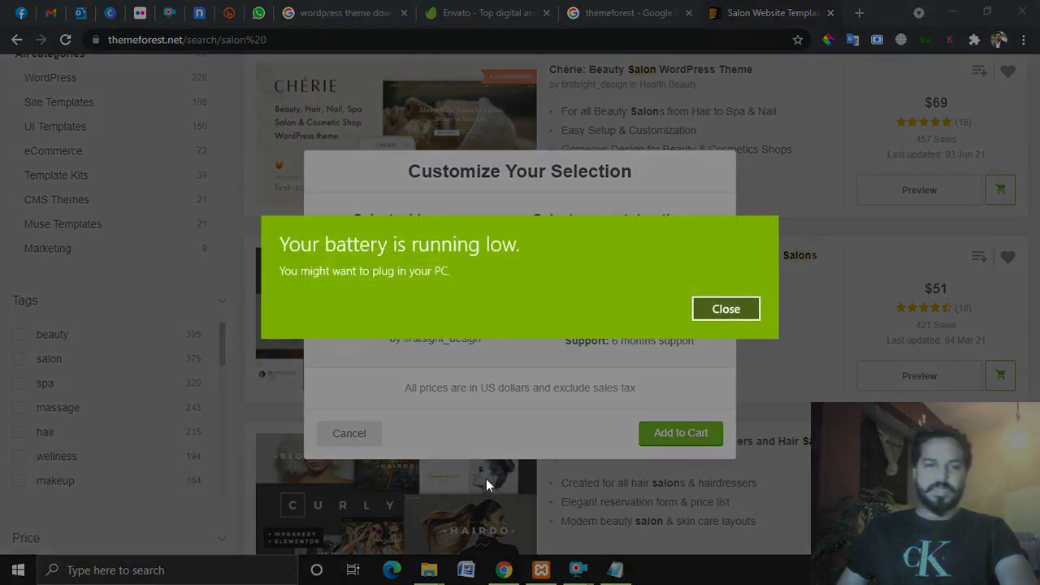
{"action": "left_click", "coordinate": [735, 312]}
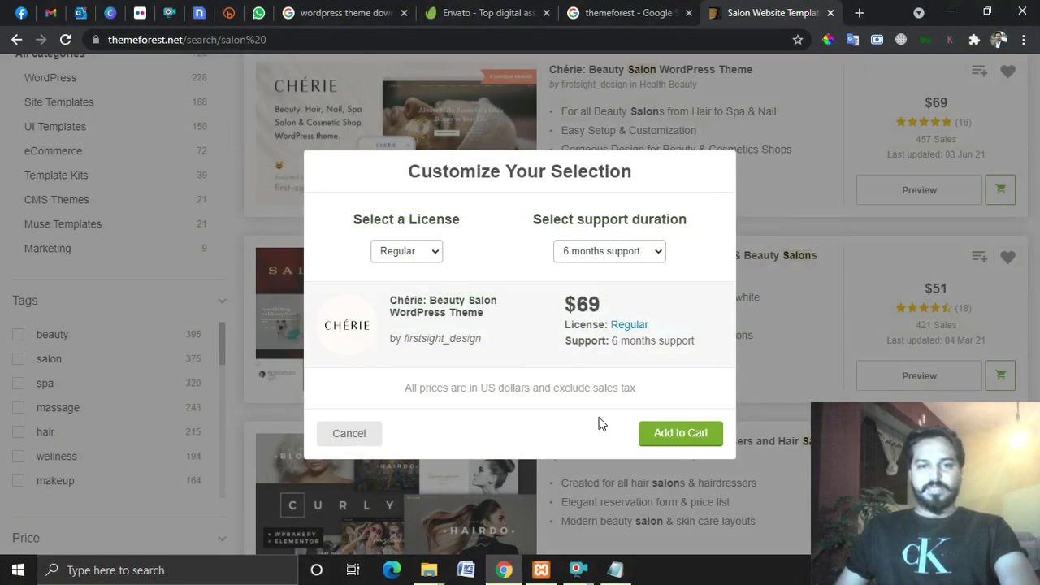
{"action": "left_click", "coordinate": [351, 434]}
{"action": "left_click", "coordinate": [578, 568]}
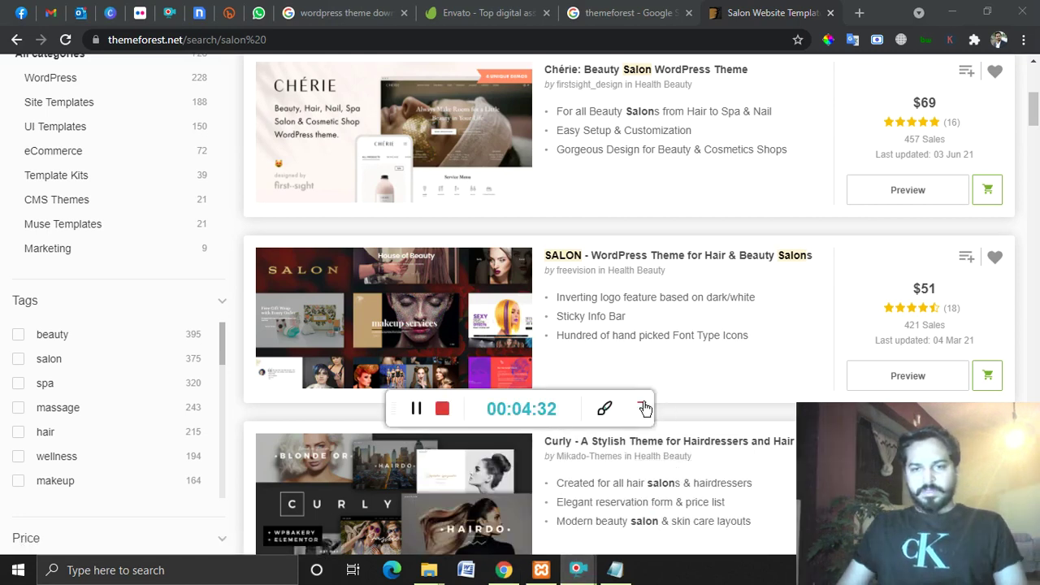
{"action": "left_click", "coordinate": [644, 408]}
{"action": "scroll", "coordinate": [75, 368], "scroll_direction": "up", "scroll_amount": 5}
{"action": "scroll", "coordinate": [86, 376], "scroll_direction": "down", "scroll_amount": 4}
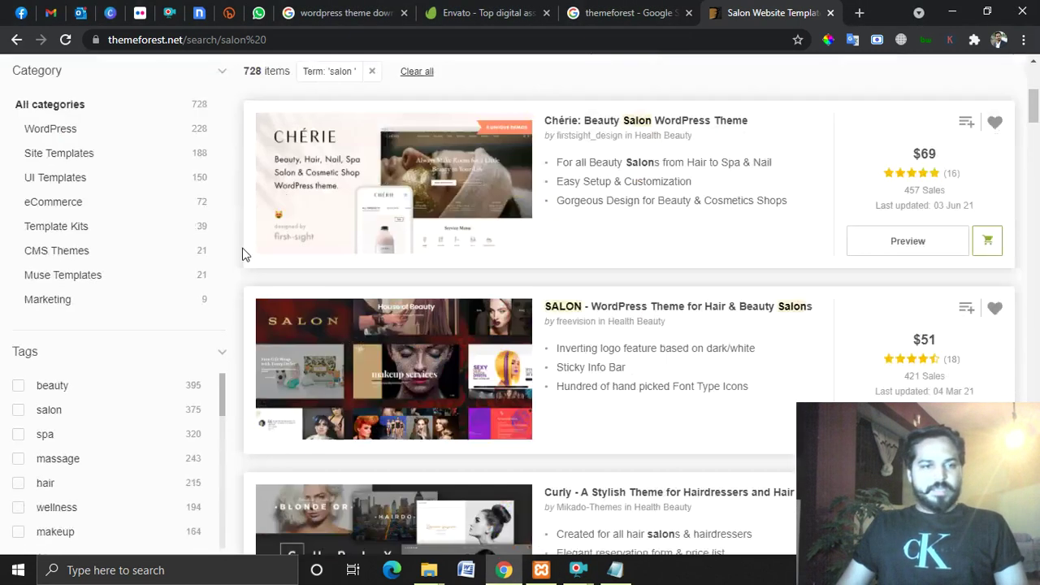
{"action": "scroll", "coordinate": [225, 301], "scroll_direction": "up", "scroll_amount": 4}
{"action": "scroll", "coordinate": [139, 250], "scroll_direction": "down", "scroll_amount": 2}
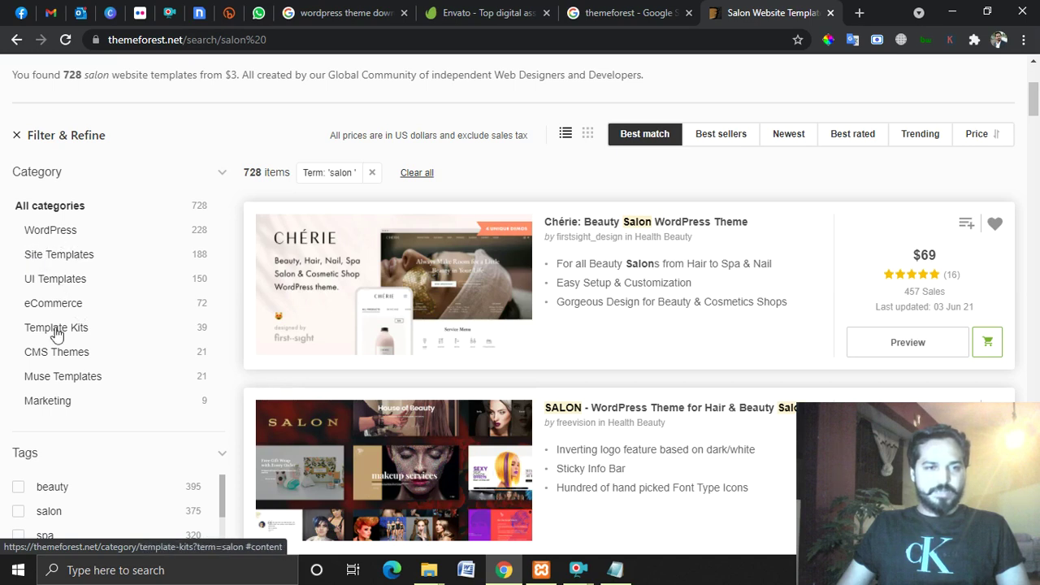
{"action": "scroll", "coordinate": [123, 377], "scroll_direction": "down", "scroll_amount": 4}
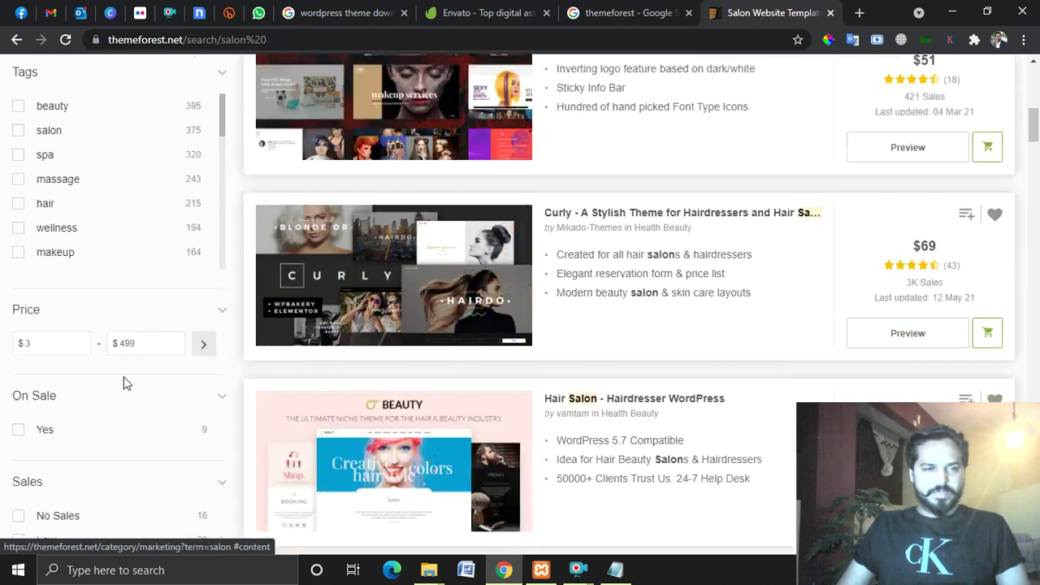
{"action": "scroll", "coordinate": [70, 263], "scroll_direction": "up", "scroll_amount": 1}
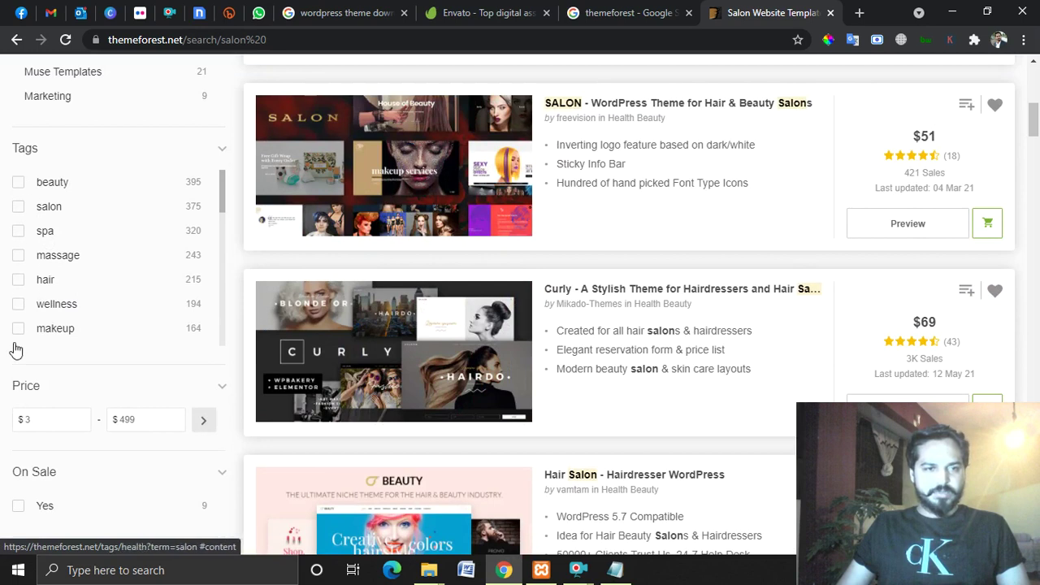
{"action": "scroll", "coordinate": [48, 244], "scroll_direction": "down", "scroll_amount": 2}
{"action": "scroll", "coordinate": [74, 241], "scroll_direction": "down", "scroll_amount": 2}
{"action": "scroll", "coordinate": [105, 446], "scroll_direction": "down", "scroll_amount": 5}
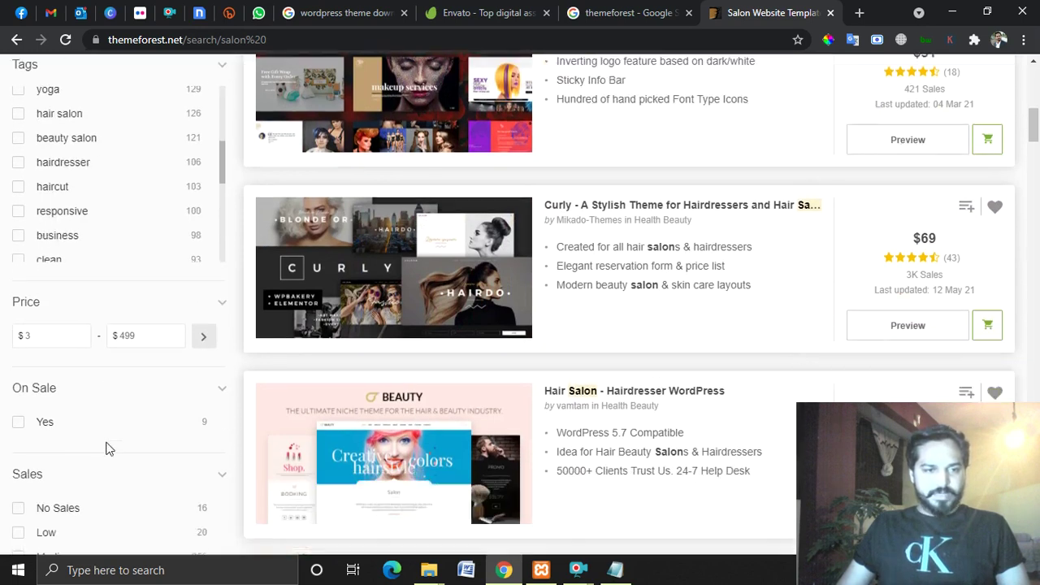
{"action": "scroll", "coordinate": [599, 301], "scroll_direction": "down", "scroll_amount": 6}
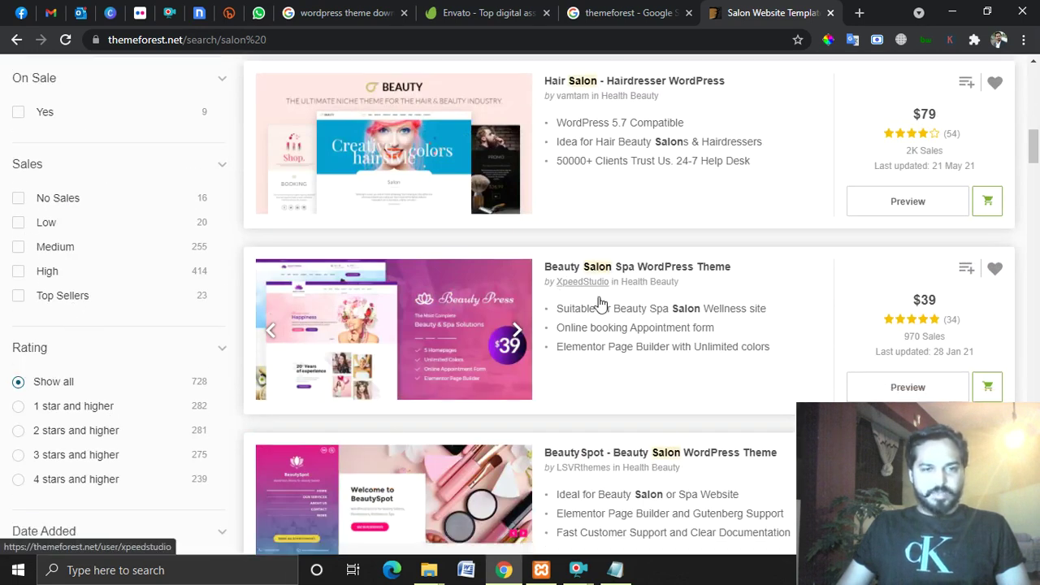
{"action": "scroll", "coordinate": [684, 285], "scroll_direction": "up", "scroll_amount": 8}
{"action": "scroll", "coordinate": [618, 317], "scroll_direction": "up", "scroll_amount": 10}
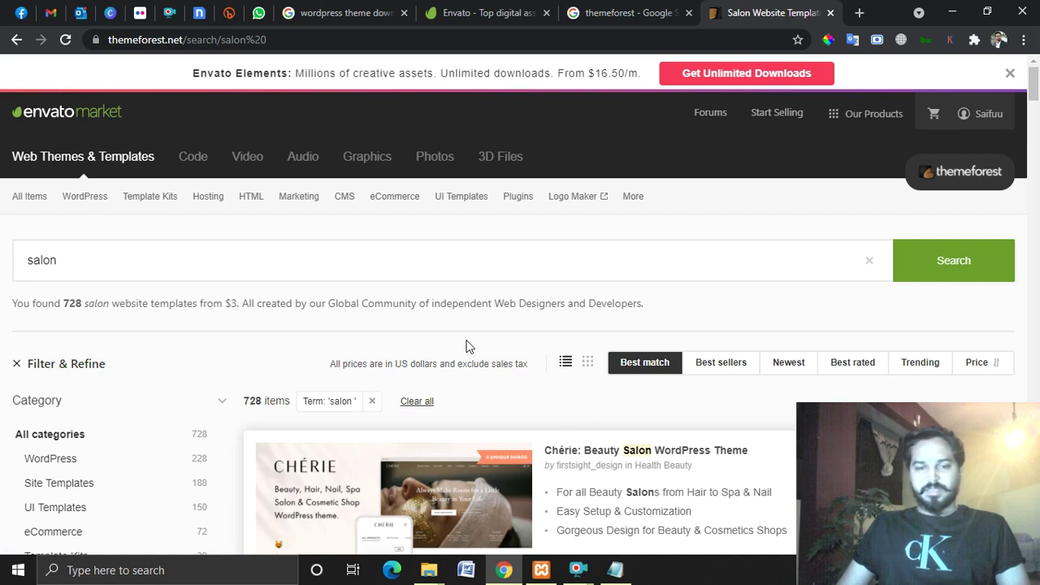
{"action": "scroll", "coordinate": [466, 347], "scroll_direction": "down", "scroll_amount": 3}
{"action": "scroll", "coordinate": [666, 258], "scroll_direction": "up", "scroll_amount": 2}
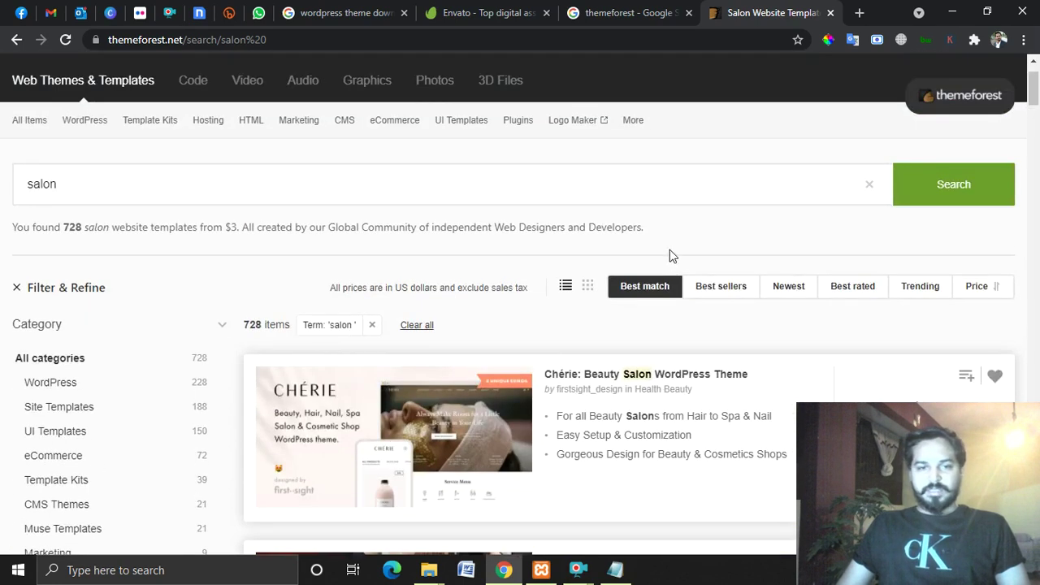
{"action": "scroll", "coordinate": [630, 457], "scroll_direction": "down", "scroll_amount": 3}
{"action": "scroll", "coordinate": [652, 300], "scroll_direction": "up", "scroll_amount": 2}
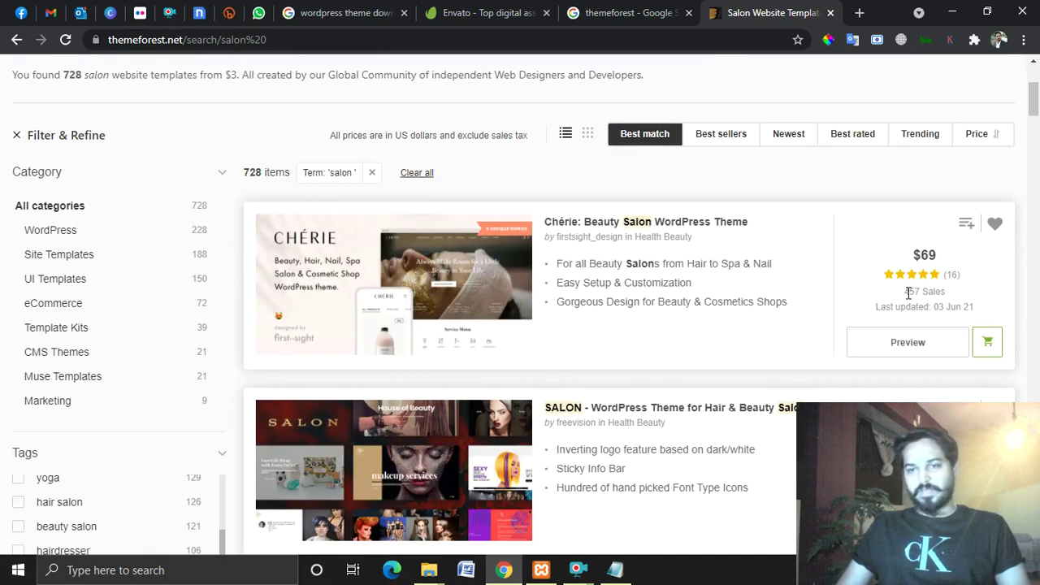
{"action": "left_click_drag", "start_coordinate": [903, 293], "coordinate": [922, 291]}
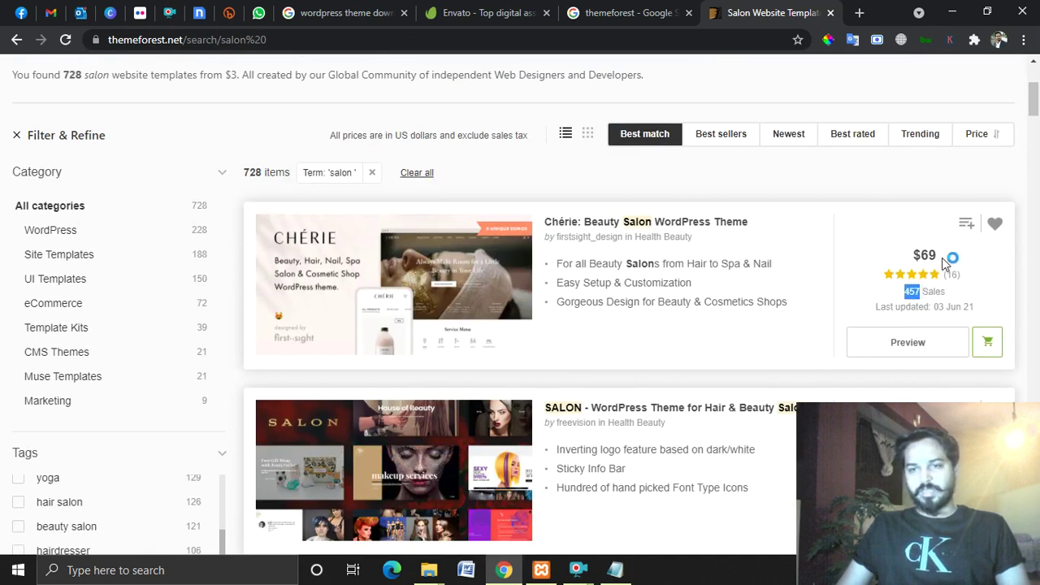
{"action": "left_click_drag", "start_coordinate": [941, 255], "coordinate": [921, 255]}
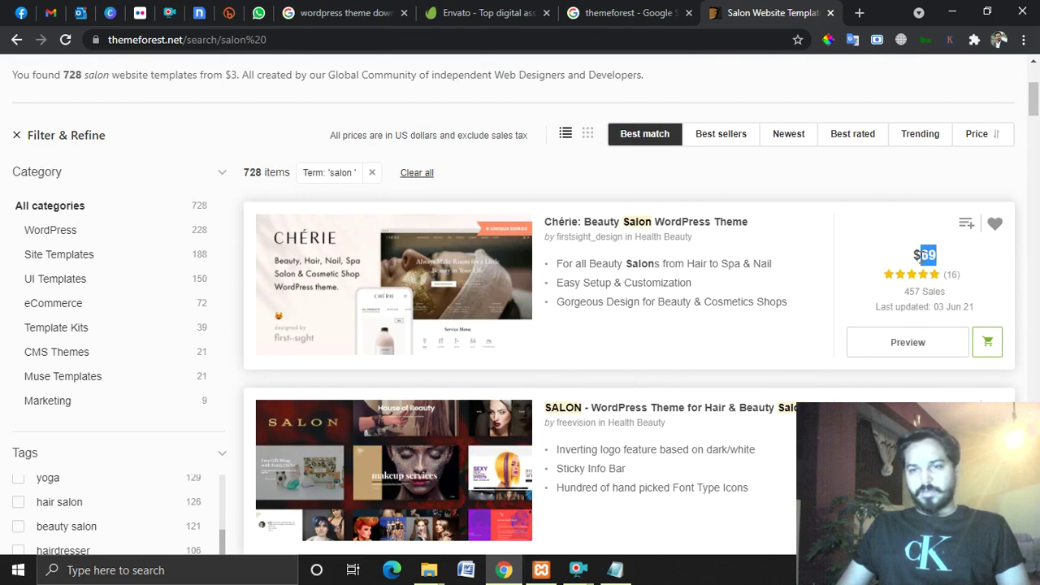
{"action": "left_click", "coordinate": [934, 303]}
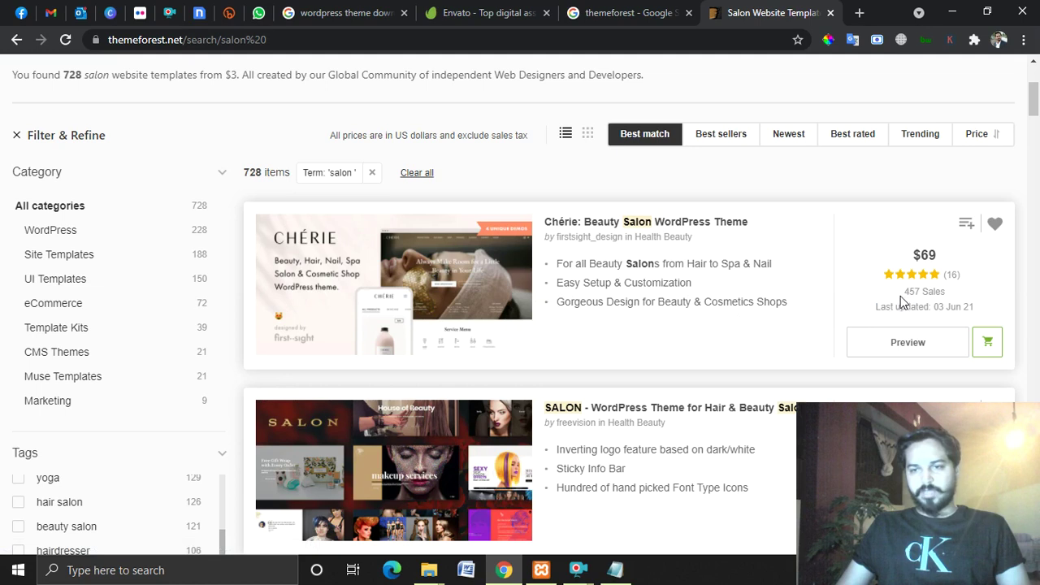
{"action": "left_click_drag", "start_coordinate": [906, 292], "coordinate": [920, 294]}
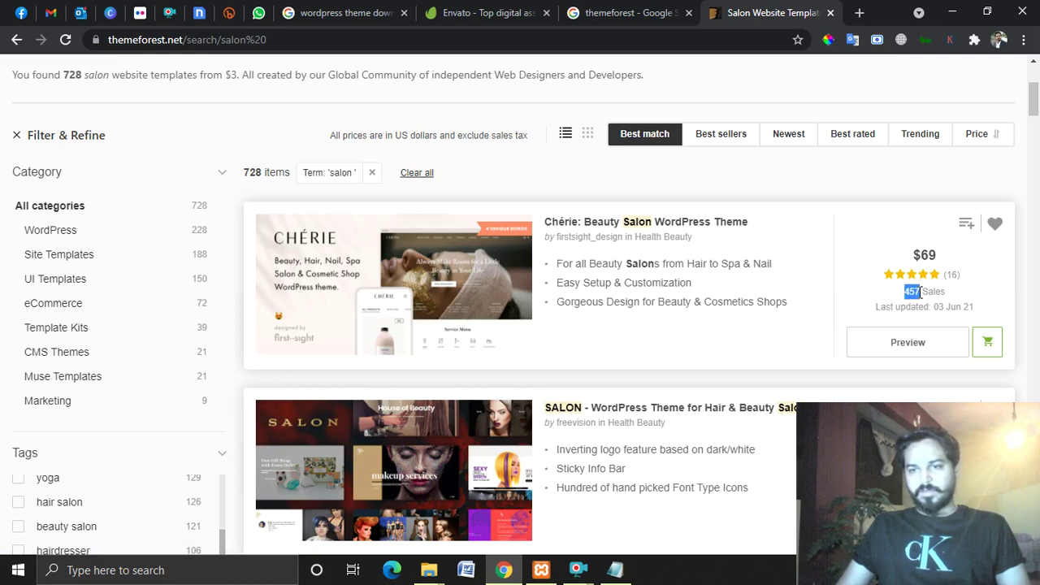
{"action": "left_click", "coordinate": [876, 302]}
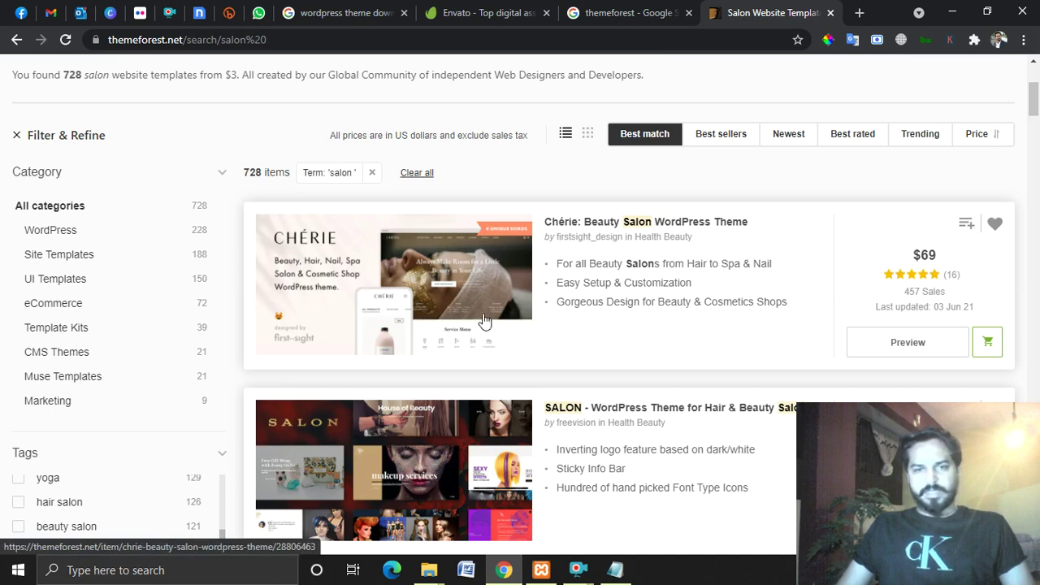
{"action": "scroll", "coordinate": [675, 325], "scroll_direction": "down", "scroll_amount": 10}
{"action": "scroll", "coordinate": [681, 326], "scroll_direction": "up", "scroll_amount": 15}
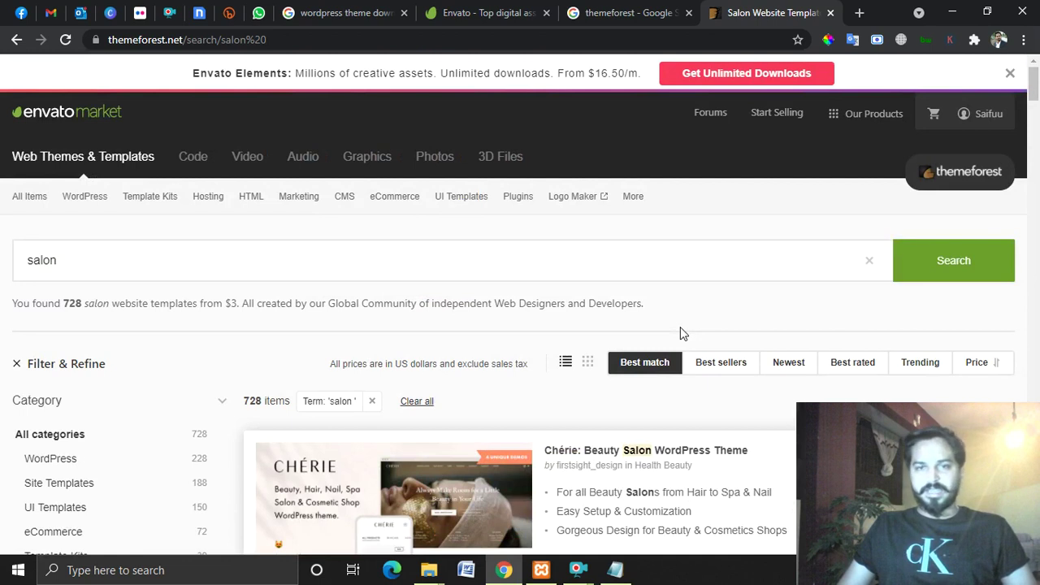
{"action": "left_click", "coordinate": [626, 12]}
Close the salon, themeforest, Envato and wordpress theme download tabs.
{"action": "left_click", "coordinate": [731, 13]}
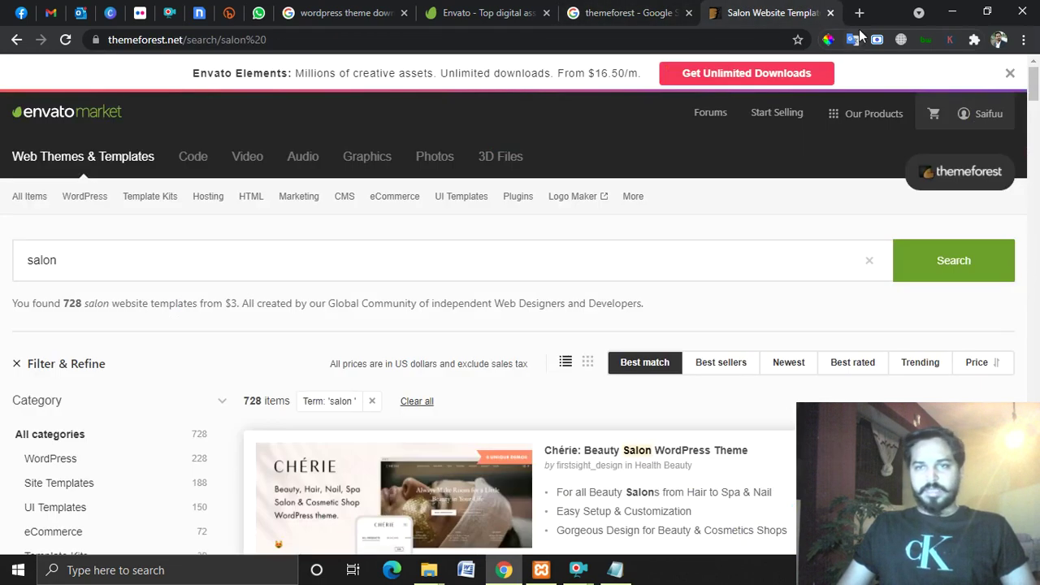
{"action": "left_click", "coordinate": [830, 13]}
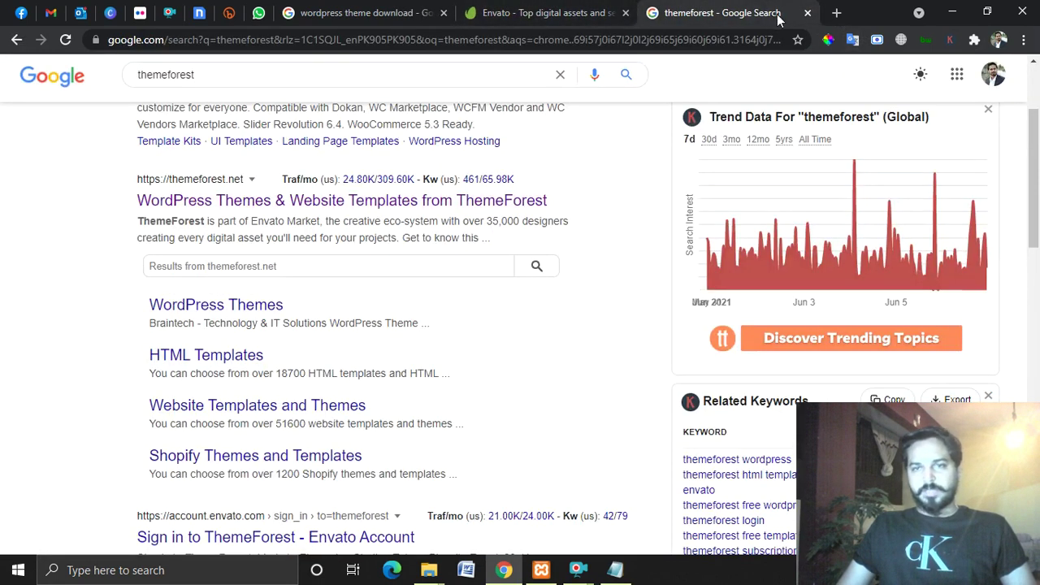
{"action": "left_click", "coordinate": [807, 13]}
{"action": "left_click", "coordinate": [625, 16]}
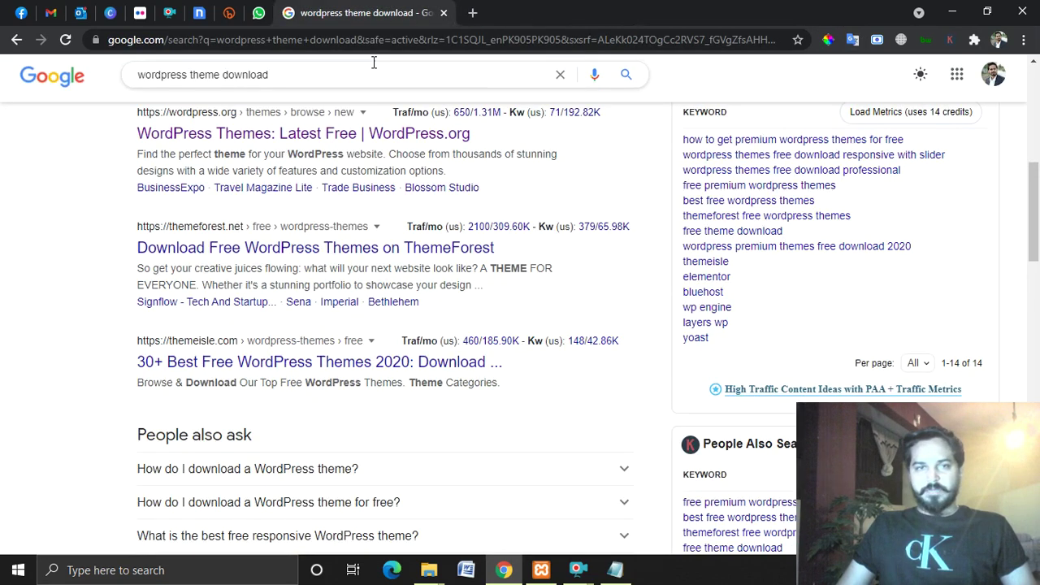
{"action": "scroll", "coordinate": [441, 313], "scroll_direction": "up", "scroll_amount": 6}
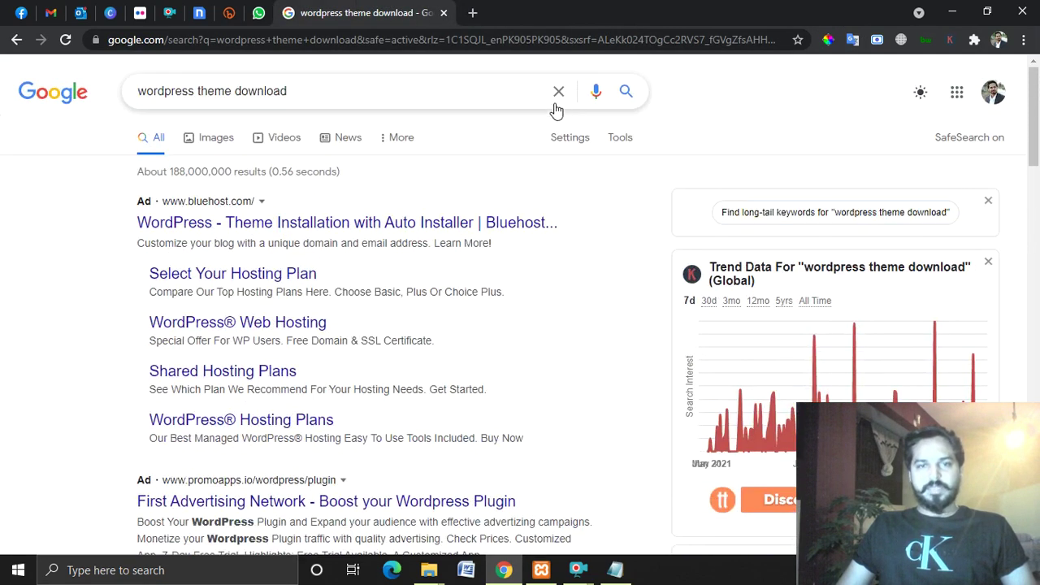
{"action": "left_click", "coordinate": [558, 91]}
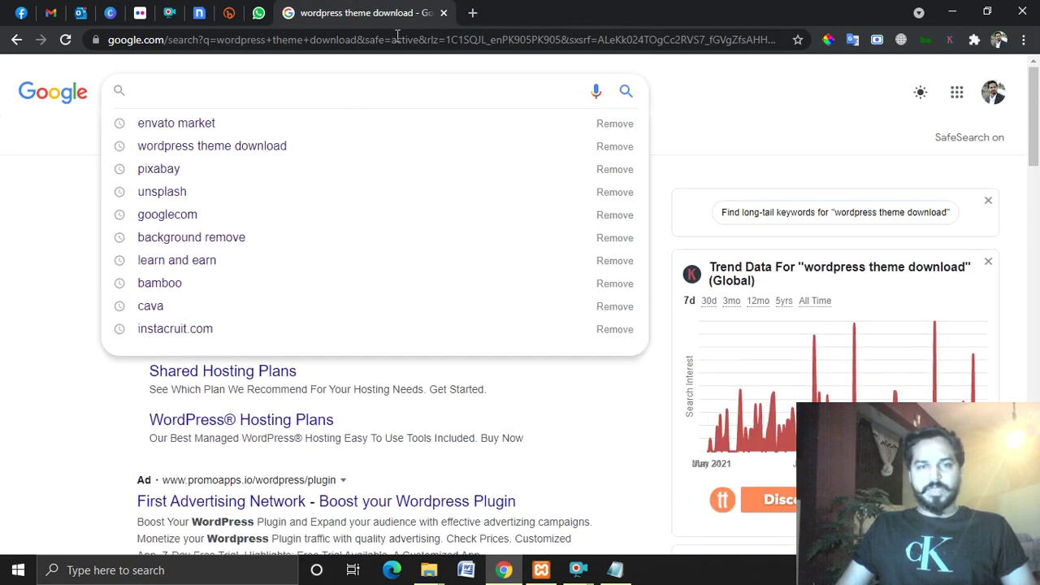
{"action": "left_click", "coordinate": [442, 14]}
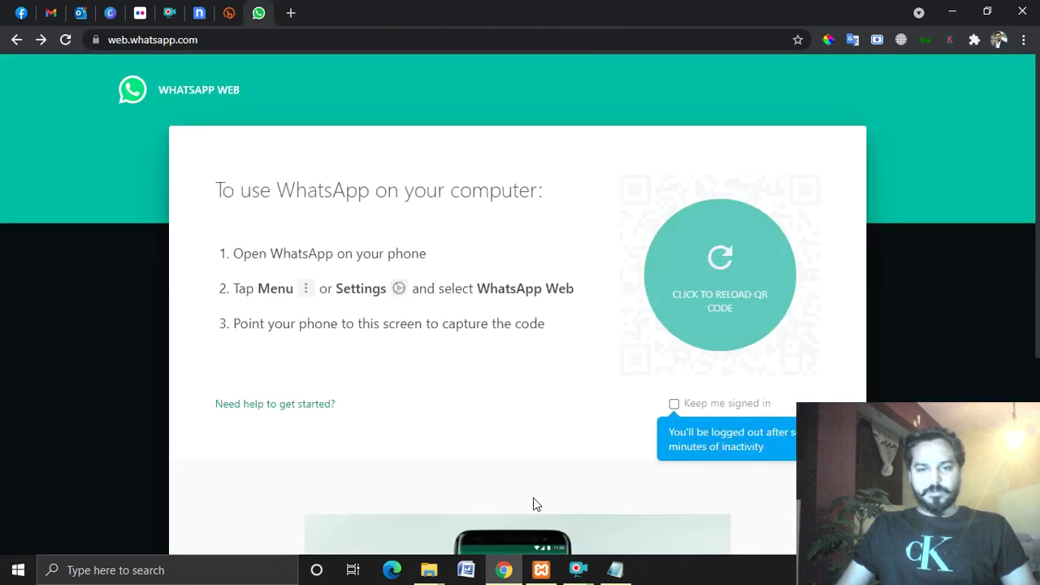
Start Apache and MySQL in the XAMPP control panel, then open a new Chrome tab.
{"action": "left_click", "coordinate": [536, 572]}
{"action": "left_click", "coordinate": [262, 85]}
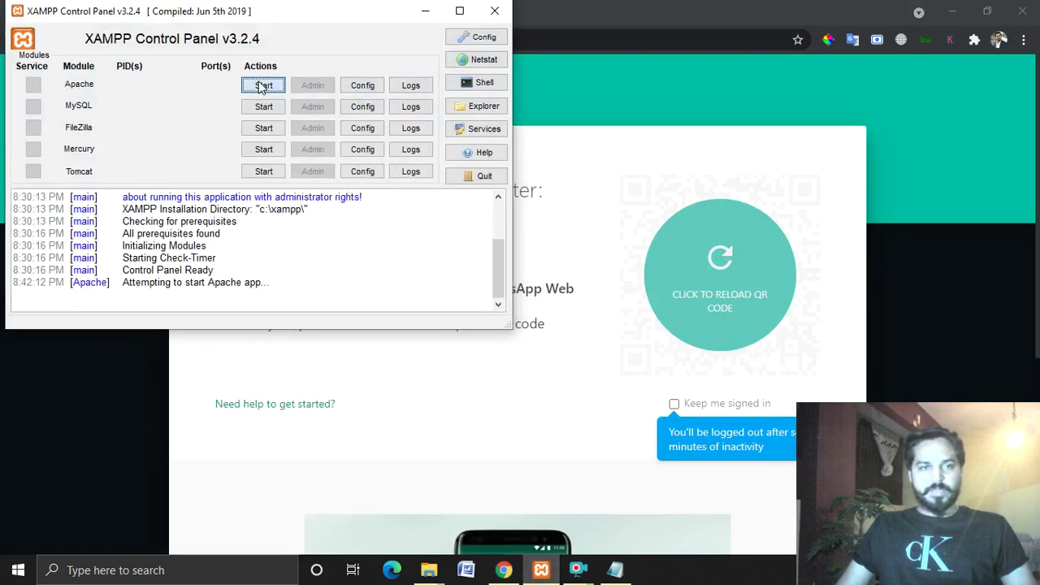
{"action": "left_click", "coordinate": [266, 106]}
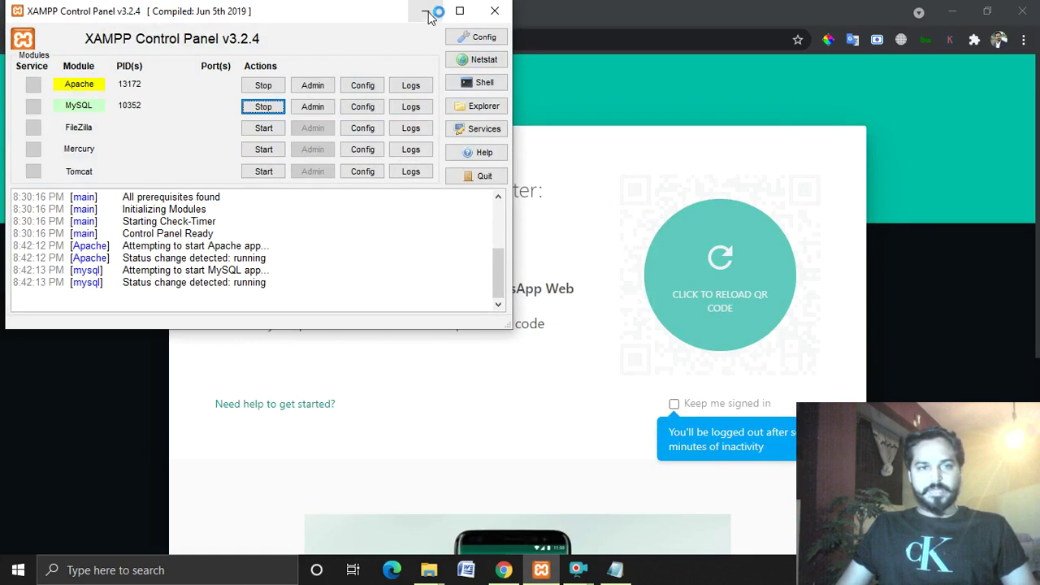
{"action": "left_click", "coordinate": [425, 11]}
{"action": "left_click", "coordinate": [290, 12]}
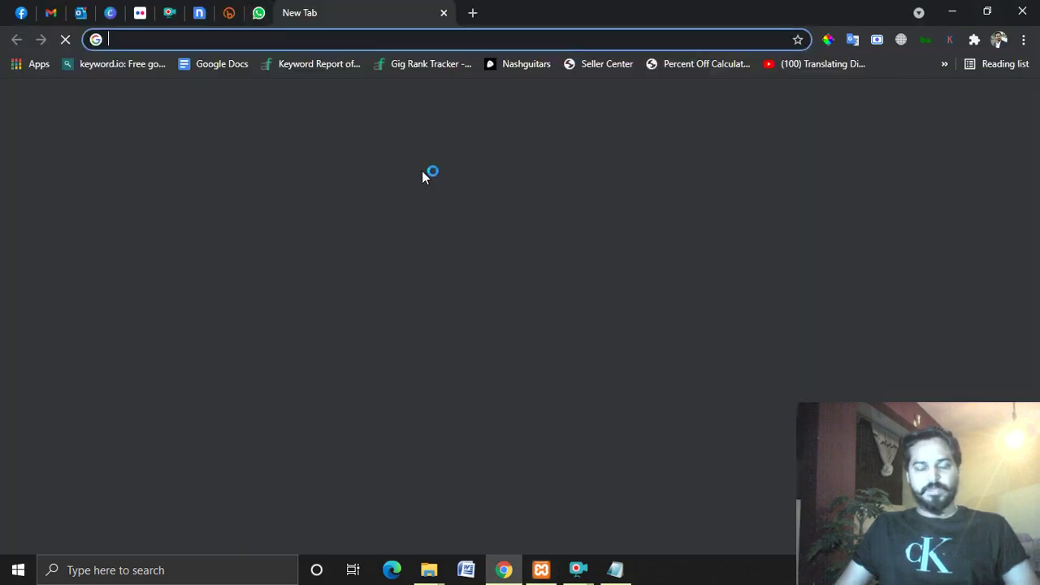
Load localhost:80/demowebsite, then go to its wp-admin login page.
{"action": "type", "text": "localhost"}
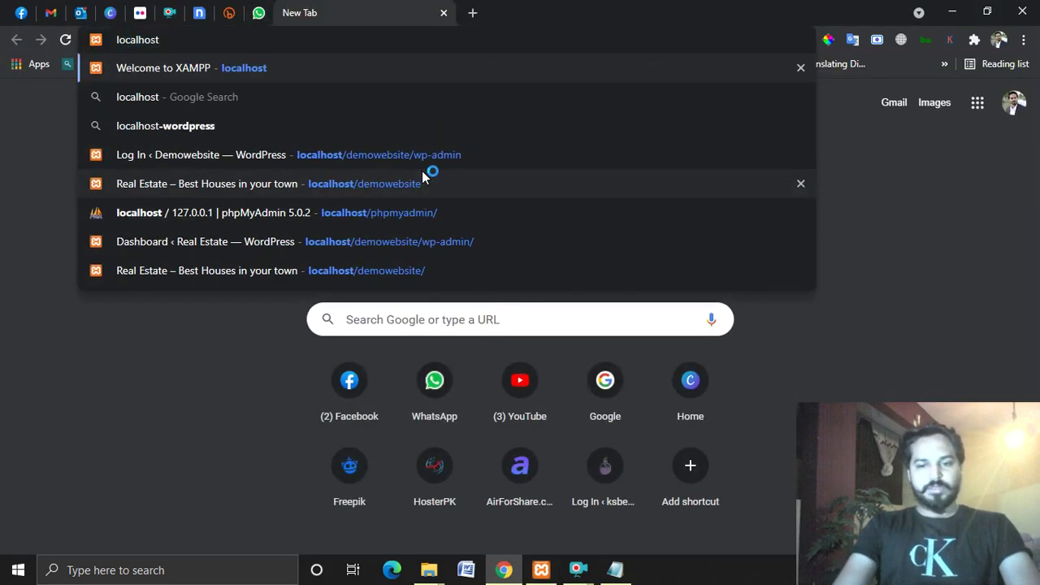
{"action": "type", "text": ":80/demo"}
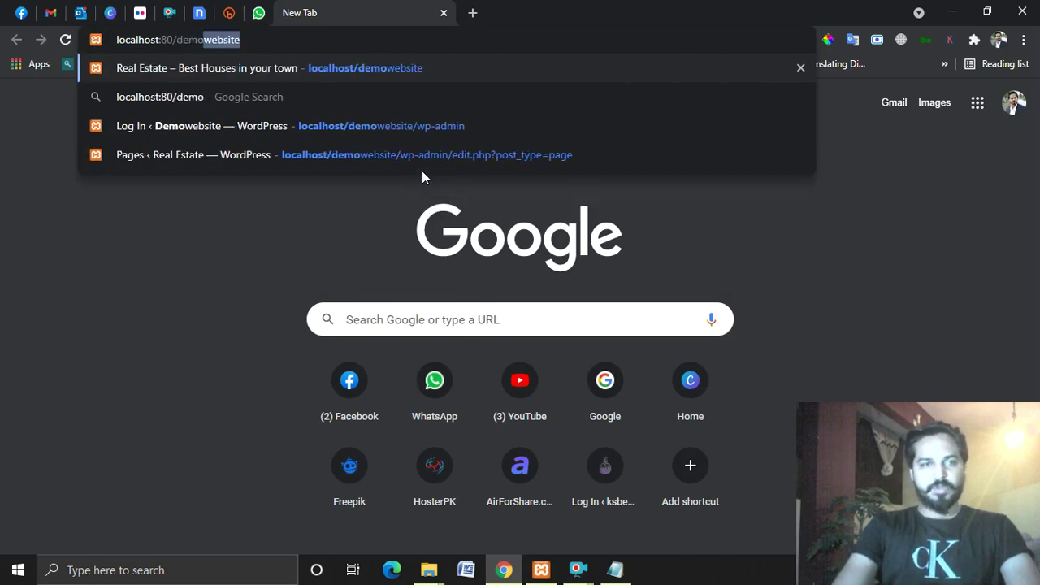
{"action": "key", "text": "Return"}
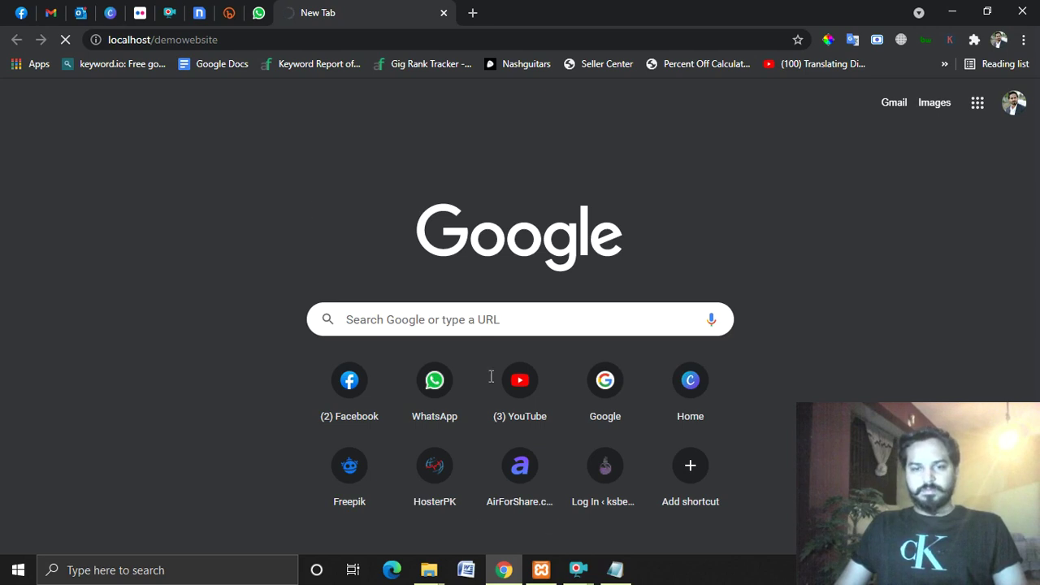
{"action": "left_click", "coordinate": [640, 488]}
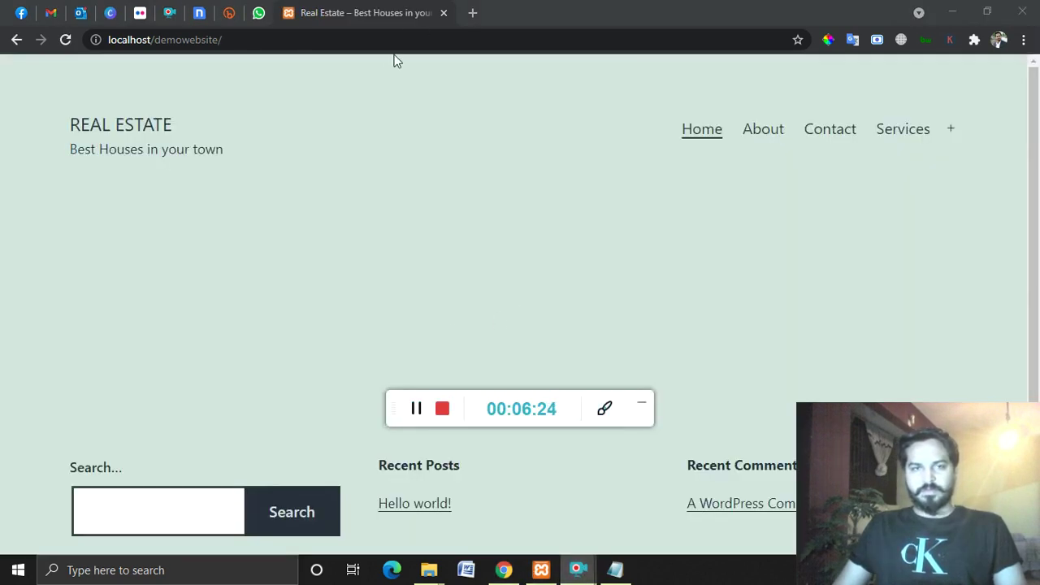
{"action": "left_click", "coordinate": [641, 403]}
{"action": "left_click", "coordinate": [444, 40]}
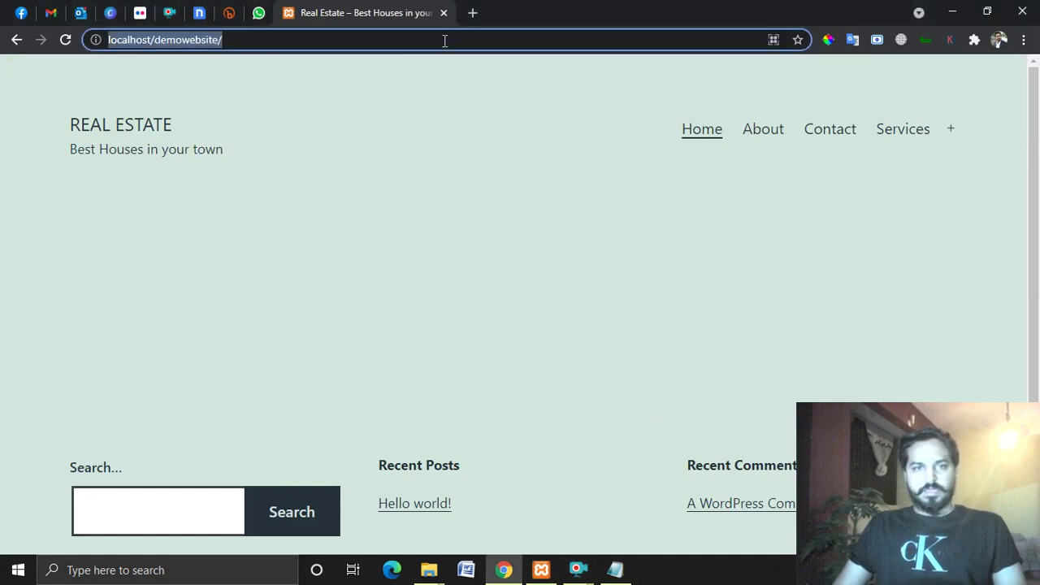
{"action": "type", "text": "wp-admin"}
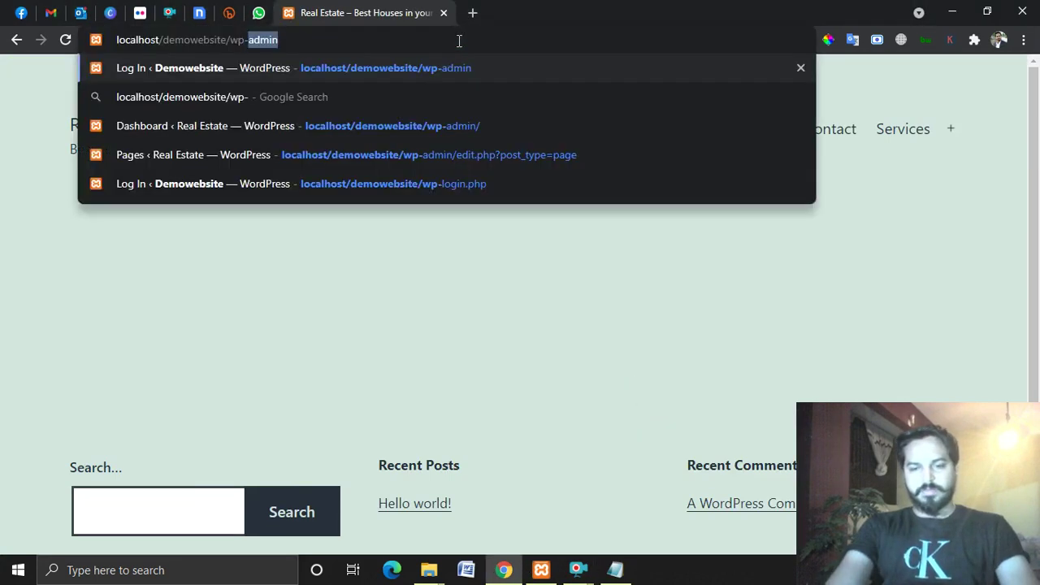
{"action": "key", "text": "Return"}
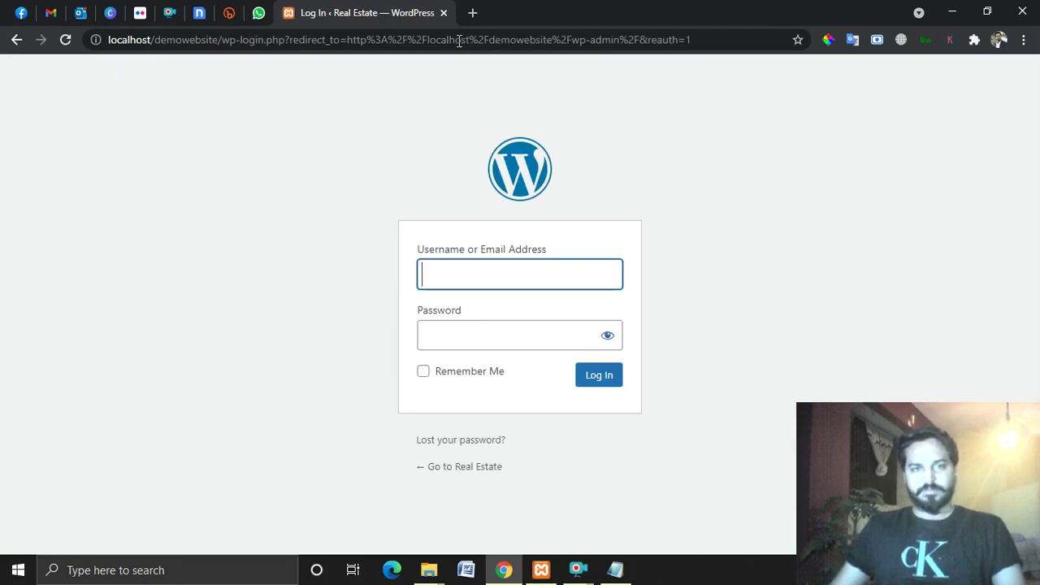
Sign in to WordPress with the admin username and the account password.
{"action": "type", "text": "admin"}
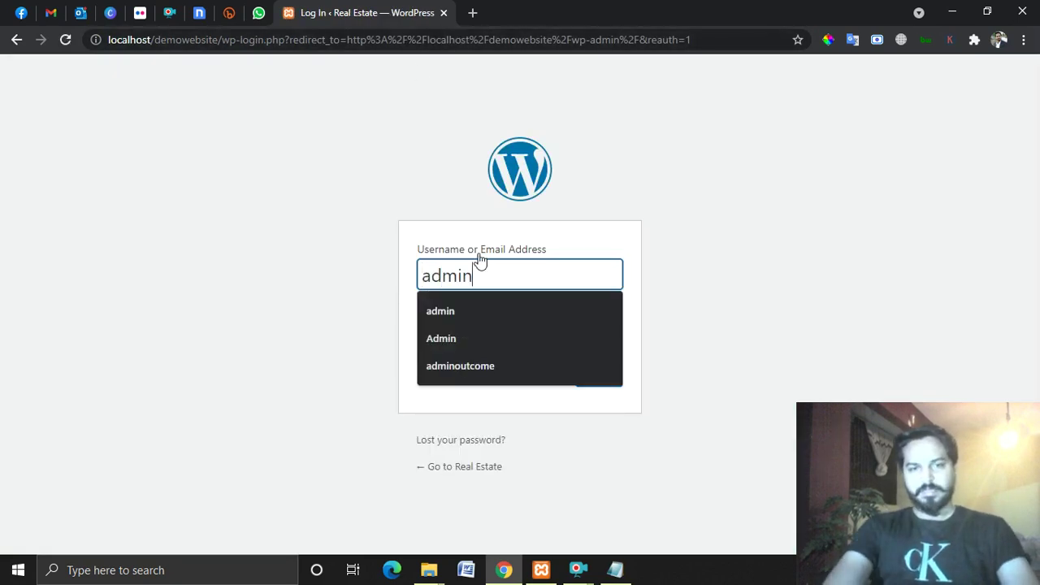
{"action": "key", "text": "Tab"}
{"action": "type", "text": "••••••••"}
{"action": "key", "text": "Return"}
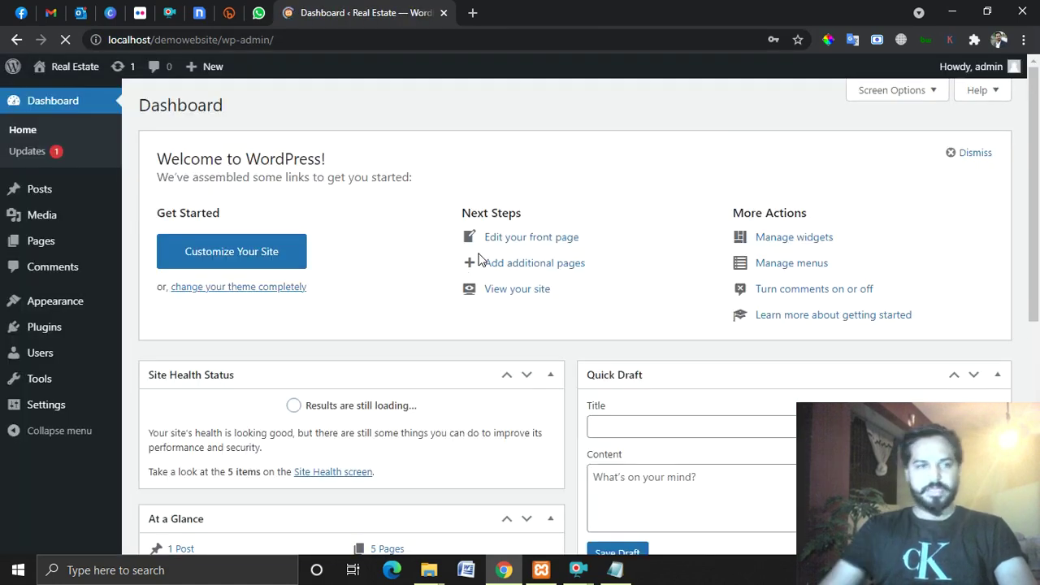
Open the live Real Estate site in a new tab, review it, and close it.
{"action": "mouse_move", "coordinate": [65, 67]}
{"action": "right_click", "coordinate": [50, 93]}
{"action": "left_click", "coordinate": [122, 108]}
{"action": "left_click", "coordinate": [497, 11]}
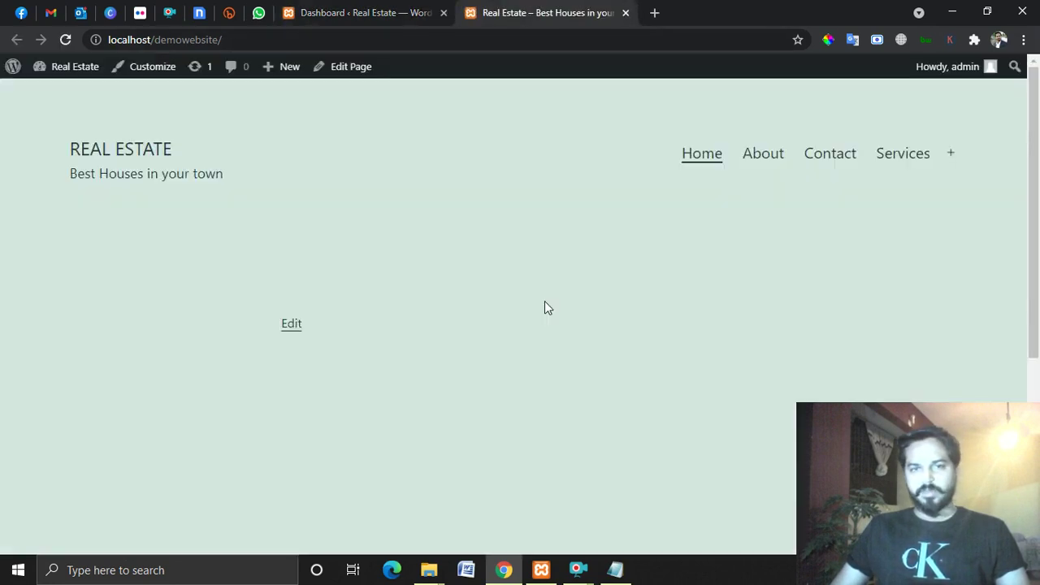
{"action": "scroll", "coordinate": [565, 293], "scroll_direction": "down", "scroll_amount": 5}
{"action": "scroll", "coordinate": [559, 297], "scroll_direction": "up", "scroll_amount": 5}
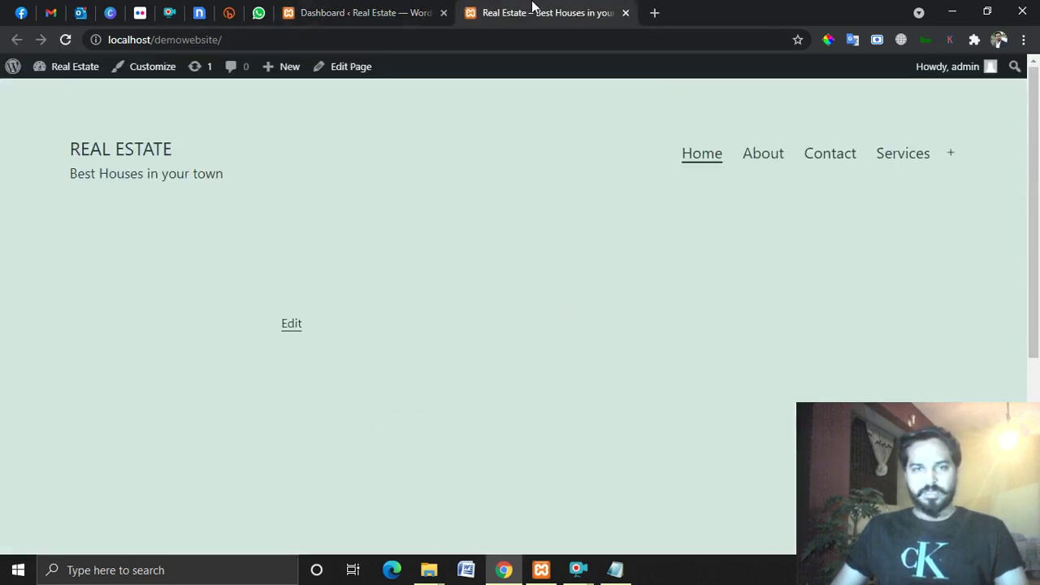
{"action": "scroll", "coordinate": [604, 344], "scroll_direction": "down", "scroll_amount": 2}
{"action": "scroll", "coordinate": [813, 203], "scroll_direction": "up", "scroll_amount": 2}
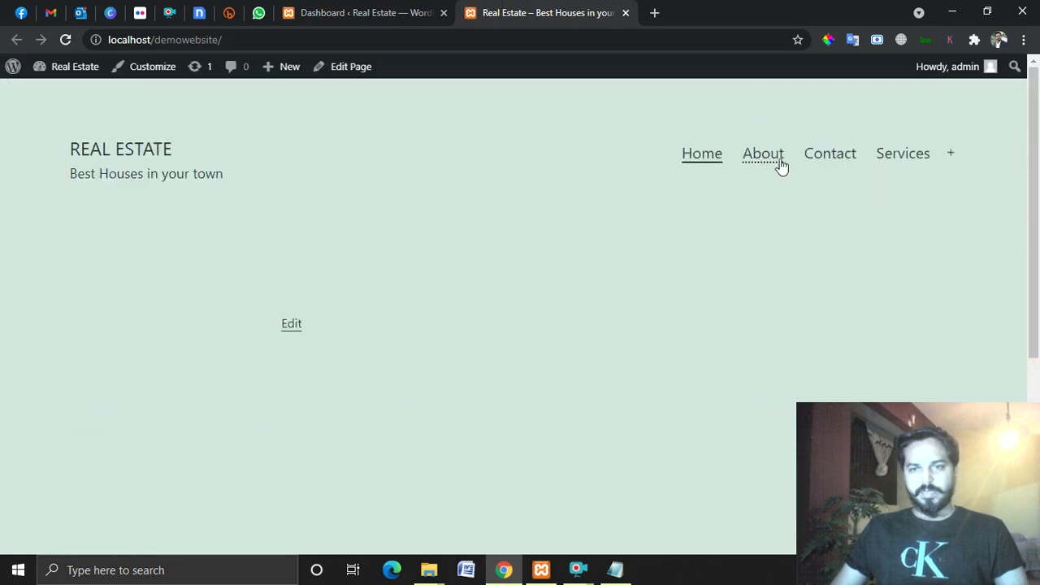
{"action": "scroll", "coordinate": [614, 313], "scroll_direction": "down", "scroll_amount": 2}
{"action": "scroll", "coordinate": [317, 390], "scroll_direction": "down", "scroll_amount": 1}
{"action": "scroll", "coordinate": [447, 203], "scroll_direction": "up", "scroll_amount": 4}
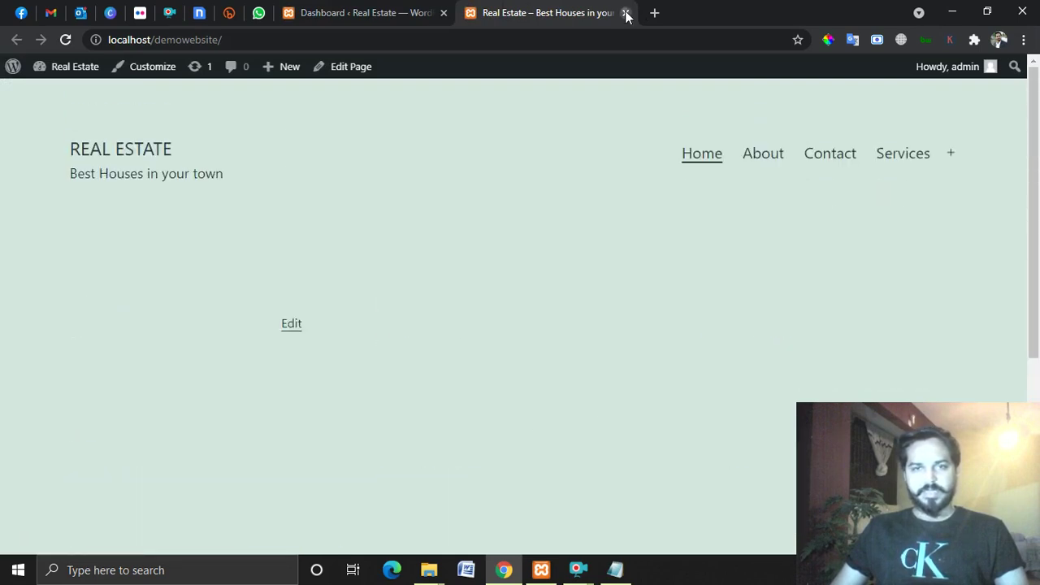
{"action": "left_click", "coordinate": [624, 13]}
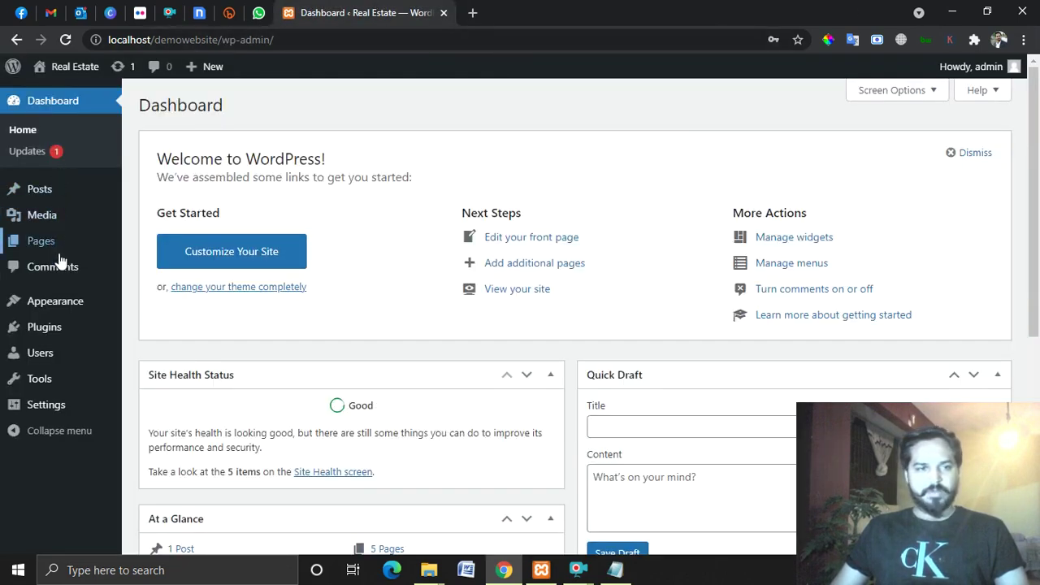
{"action": "mouse_move", "coordinate": [49, 326]}
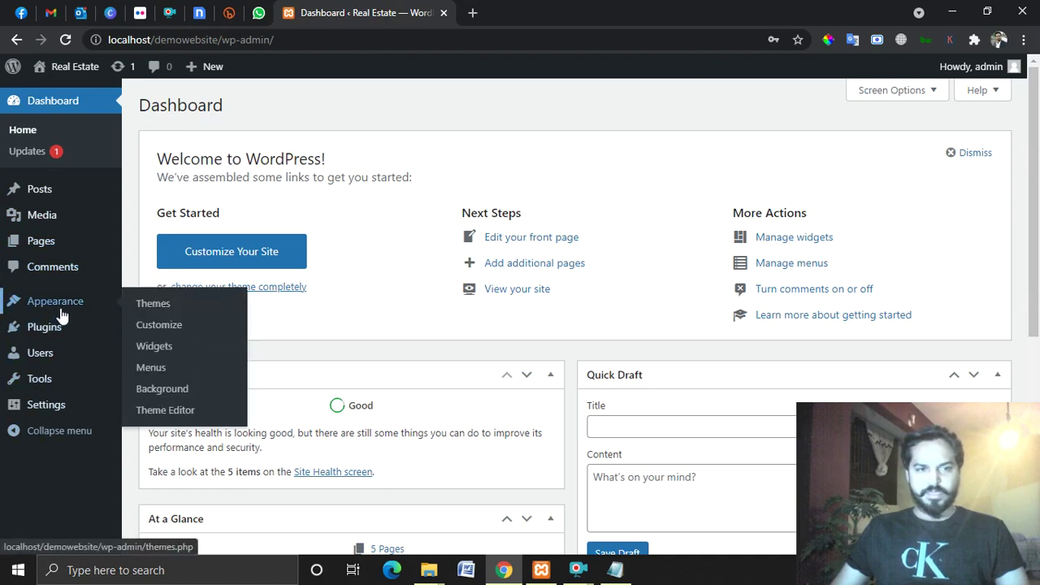
Open Themes in a new tab, review the three installed themes, then go to Add New Themes.
{"action": "right_click", "coordinate": [156, 310]}
{"action": "left_click", "coordinate": [203, 320]}
{"action": "left_click", "coordinate": [560, 10]}
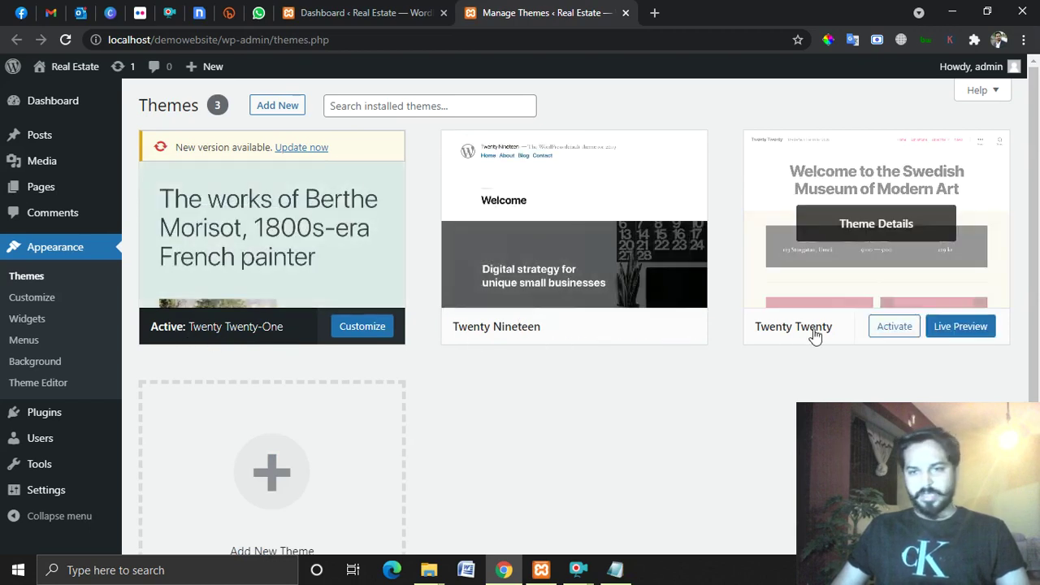
{"action": "scroll", "coordinate": [536, 432], "scroll_direction": "down", "scroll_amount": 2}
{"action": "scroll", "coordinate": [536, 432], "scroll_direction": "up", "scroll_amount": 2}
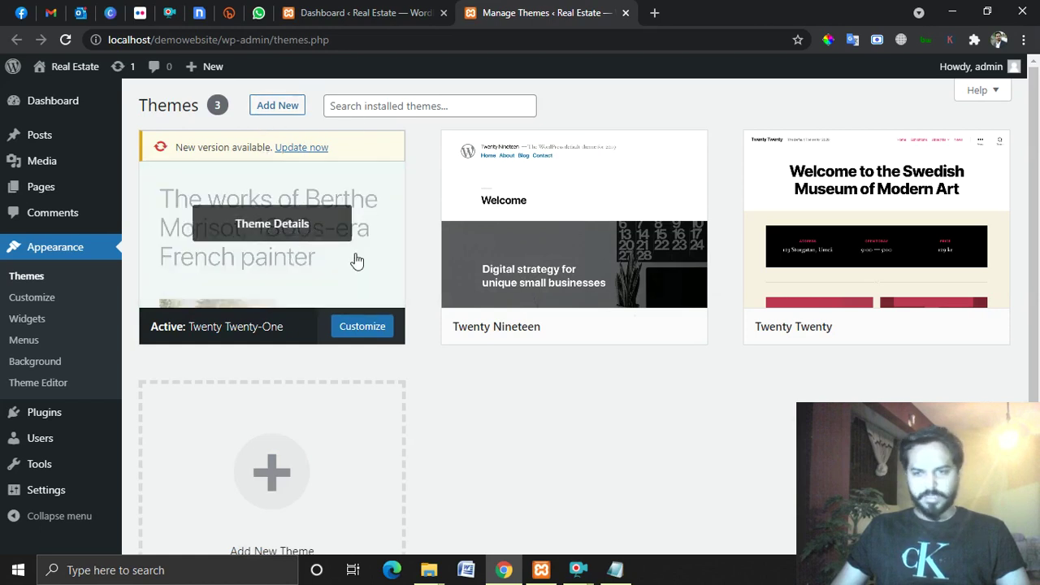
{"action": "left_click", "coordinate": [278, 106]}
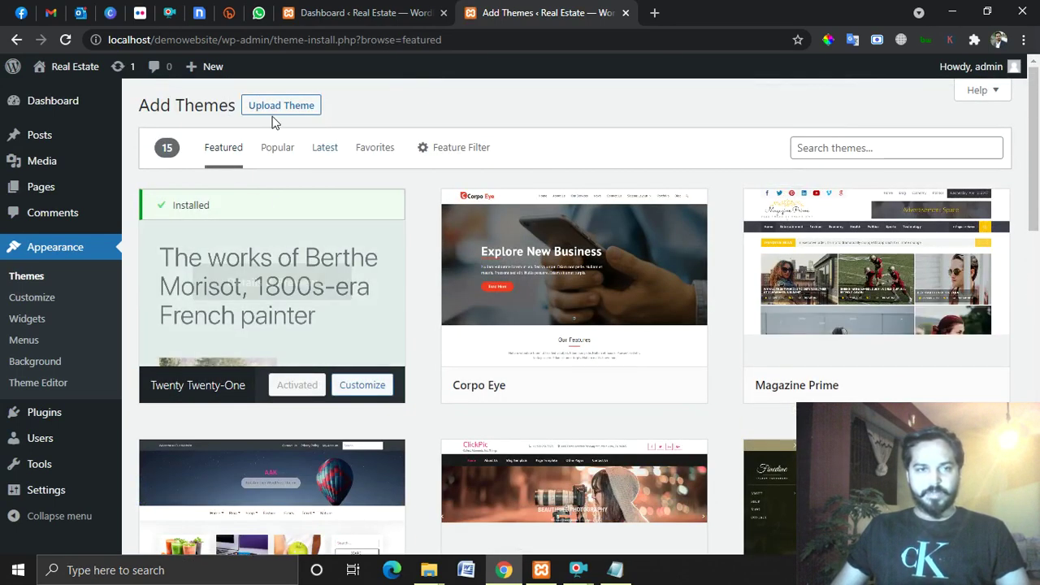
Search the theme directory for 'salon'.
{"action": "scroll", "coordinate": [575, 199], "scroll_direction": "down", "scroll_amount": 10}
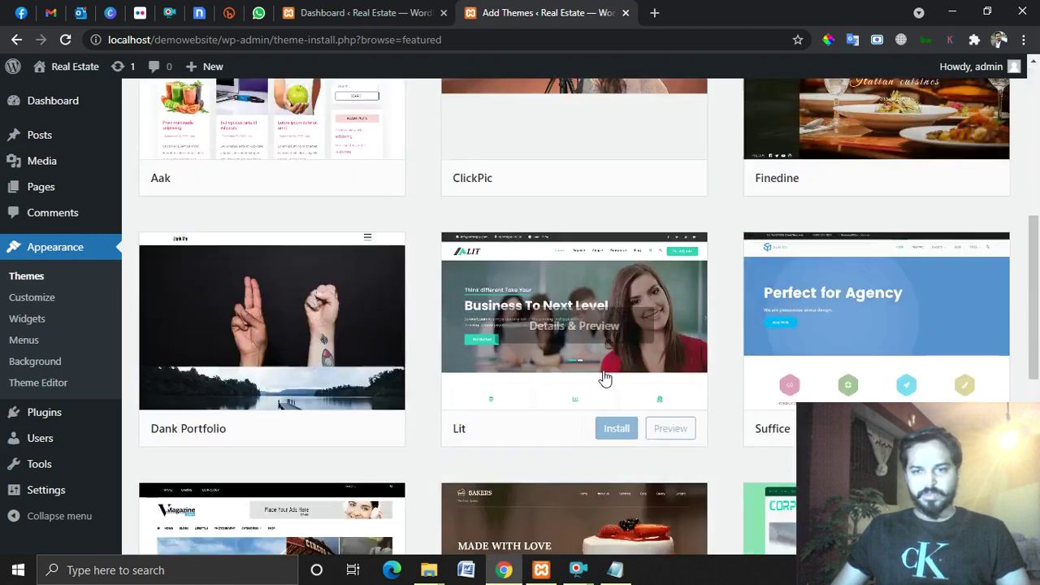
{"action": "scroll", "coordinate": [639, 382], "scroll_direction": "up", "scroll_amount": 10}
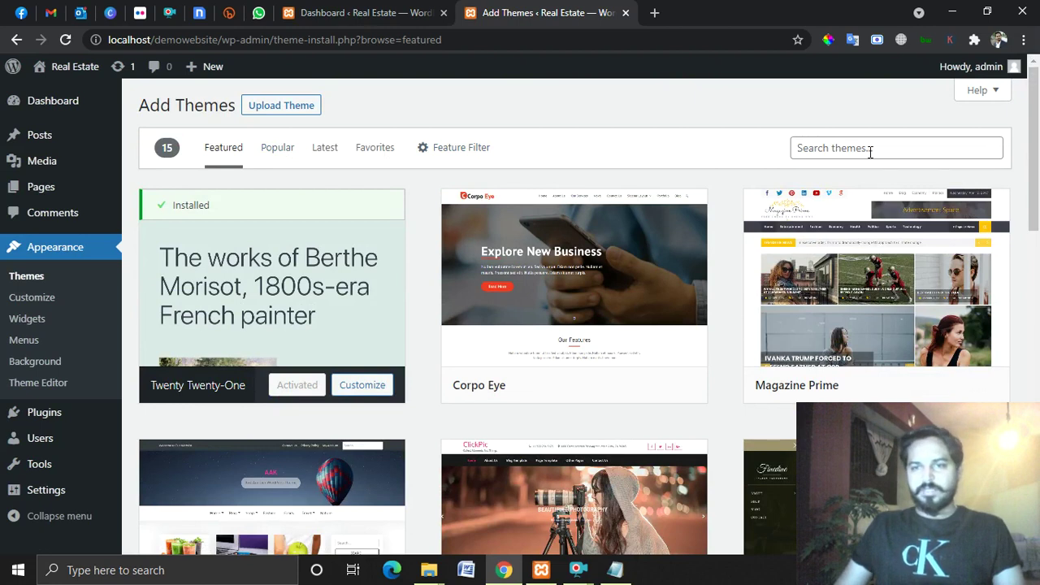
{"action": "left_click", "coordinate": [871, 150]}
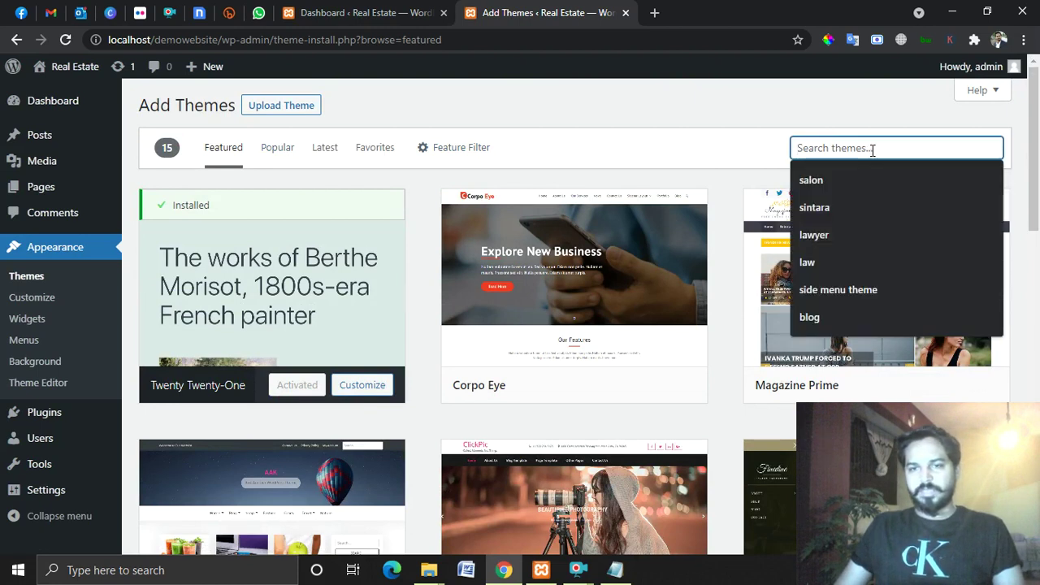
{"action": "left_click", "coordinate": [847, 179]}
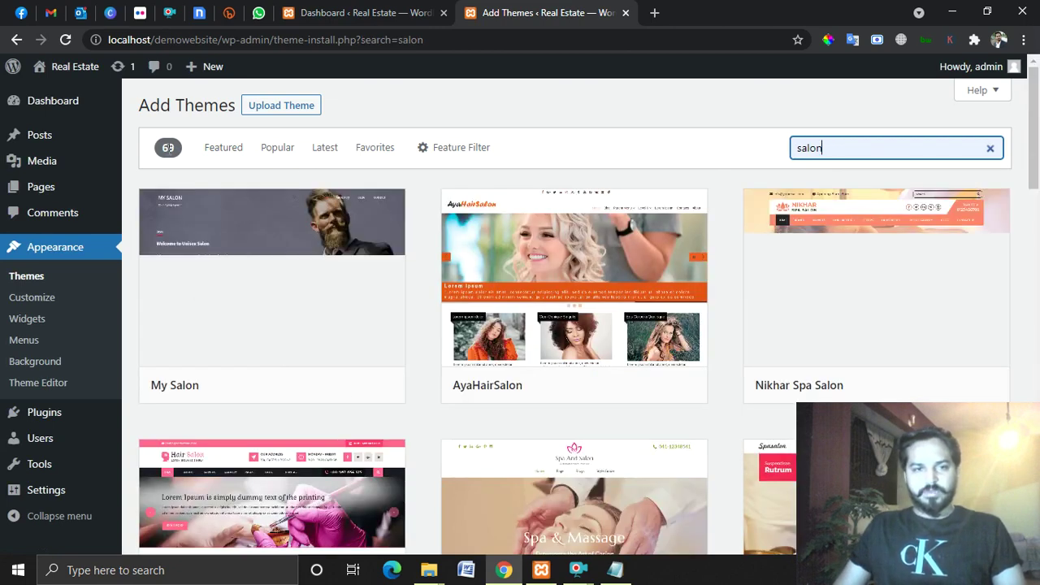
Scroll through the salon results, then clear the search to list all 4072 themes.
{"action": "mouse_move", "coordinate": [915, 283]}
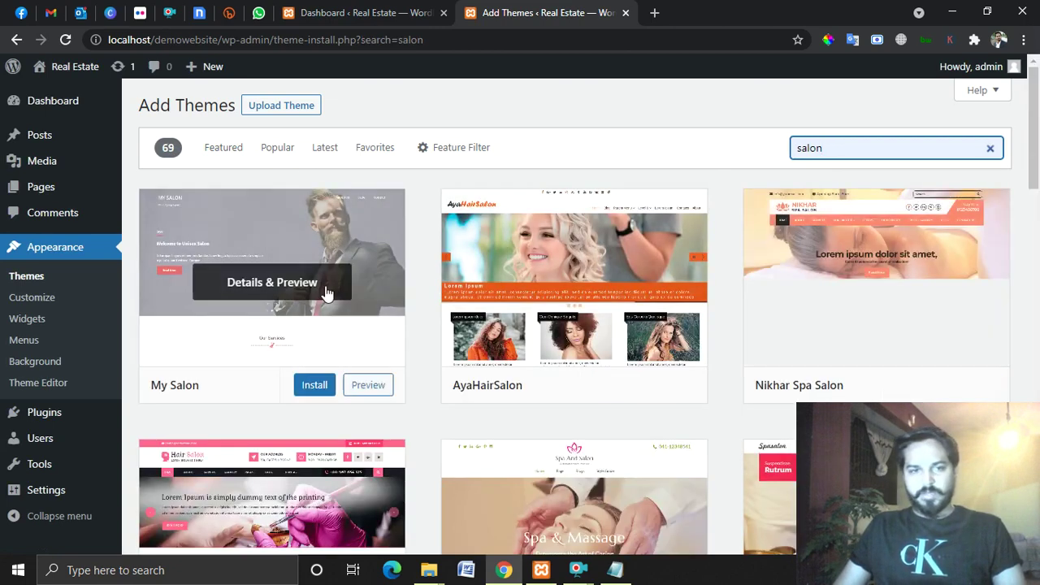
{"action": "scroll", "coordinate": [893, 260], "scroll_direction": "down", "scroll_amount": 3}
{"action": "scroll", "coordinate": [309, 272], "scroll_direction": "down", "scroll_amount": 3}
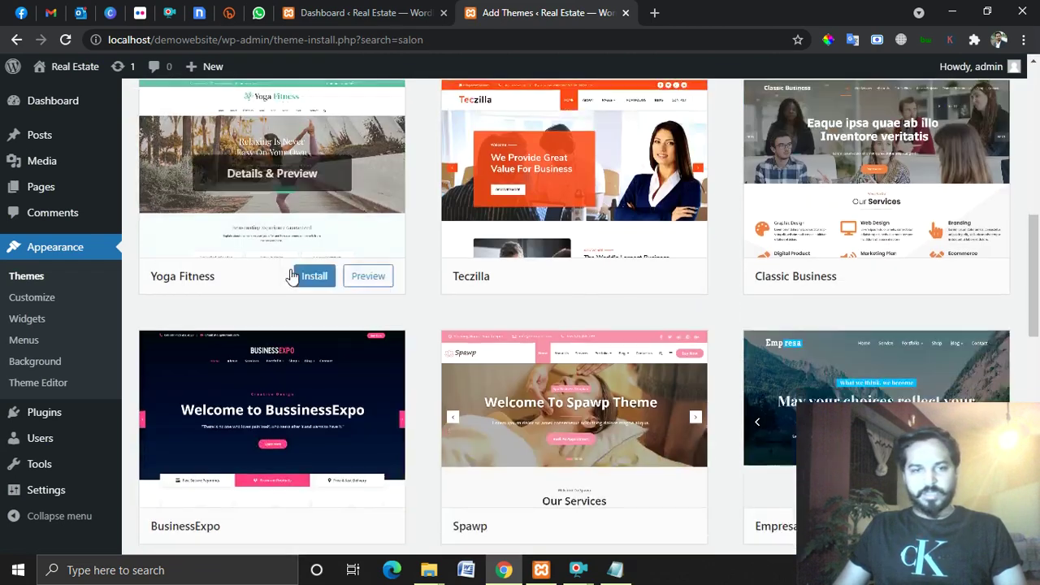
{"action": "scroll", "coordinate": [931, 229], "scroll_direction": "down", "scroll_amount": 3}
{"action": "scroll", "coordinate": [298, 241], "scroll_direction": "down", "scroll_amount": 3}
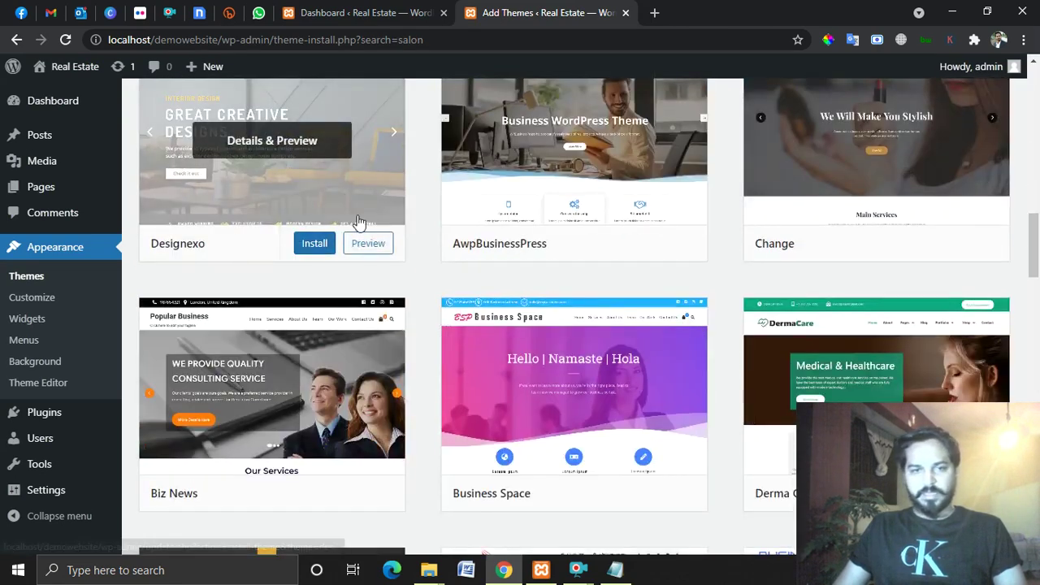
{"action": "scroll", "coordinate": [847, 227], "scroll_direction": "down", "scroll_amount": 3}
{"action": "scroll", "coordinate": [308, 243], "scroll_direction": "down", "scroll_amount": 3}
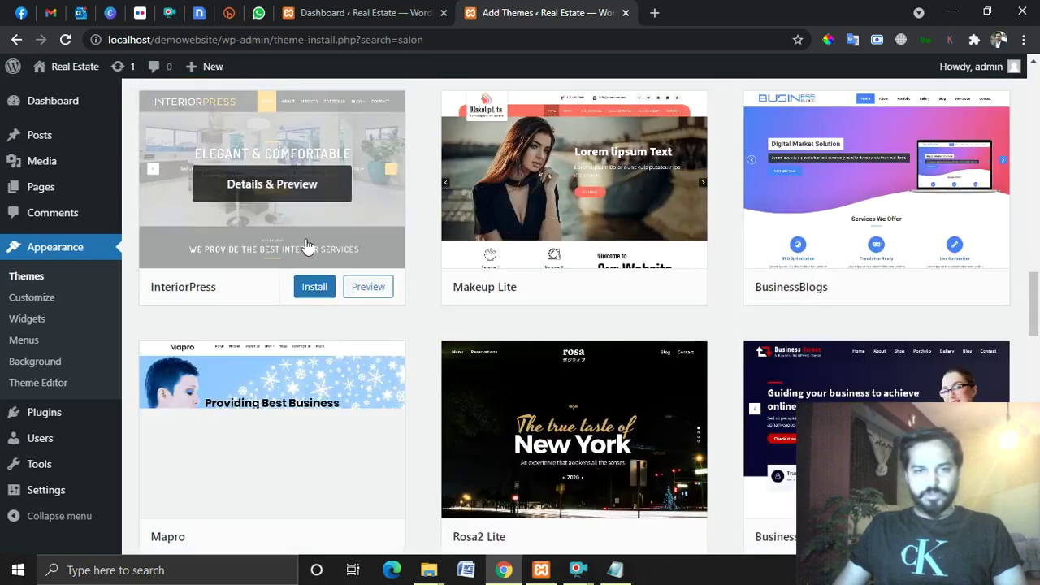
{"action": "scroll", "coordinate": [882, 227], "scroll_direction": "down", "scroll_amount": 3}
{"action": "scroll", "coordinate": [720, 386], "scroll_direction": "up", "scroll_amount": 20}
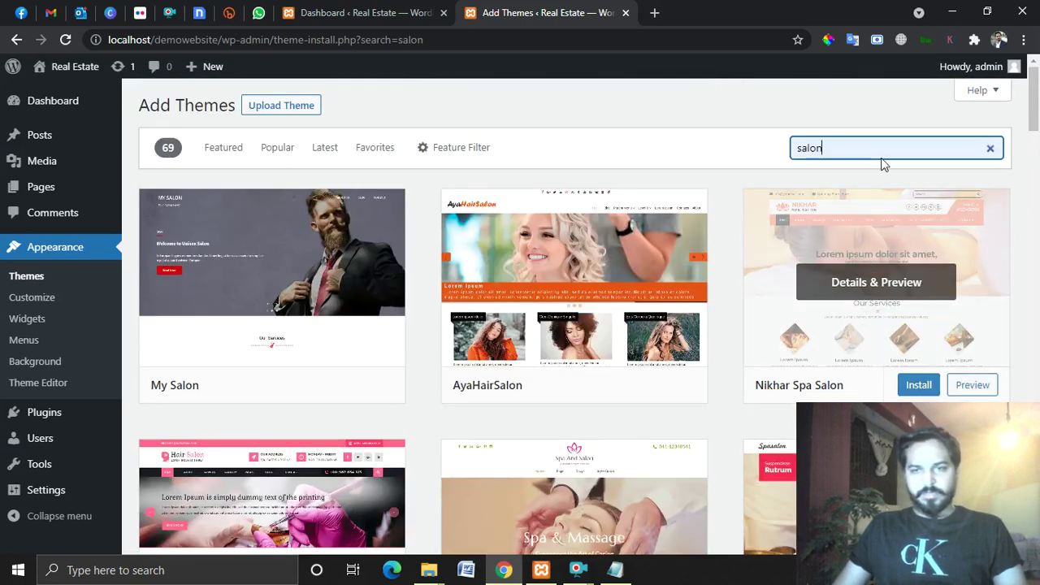
{"action": "left_click", "coordinate": [990, 150]}
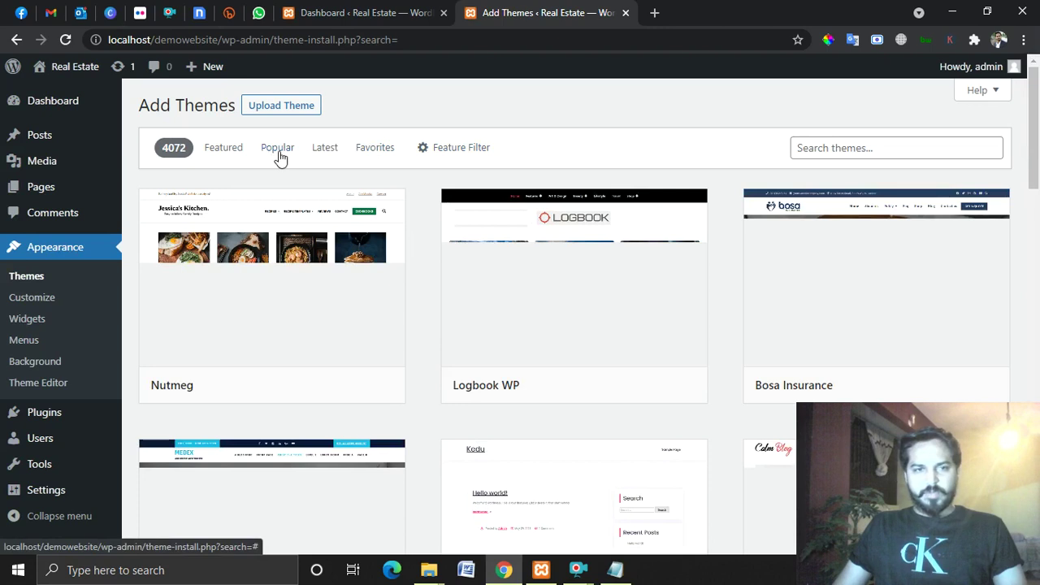
{"action": "left_click", "coordinate": [279, 153]}
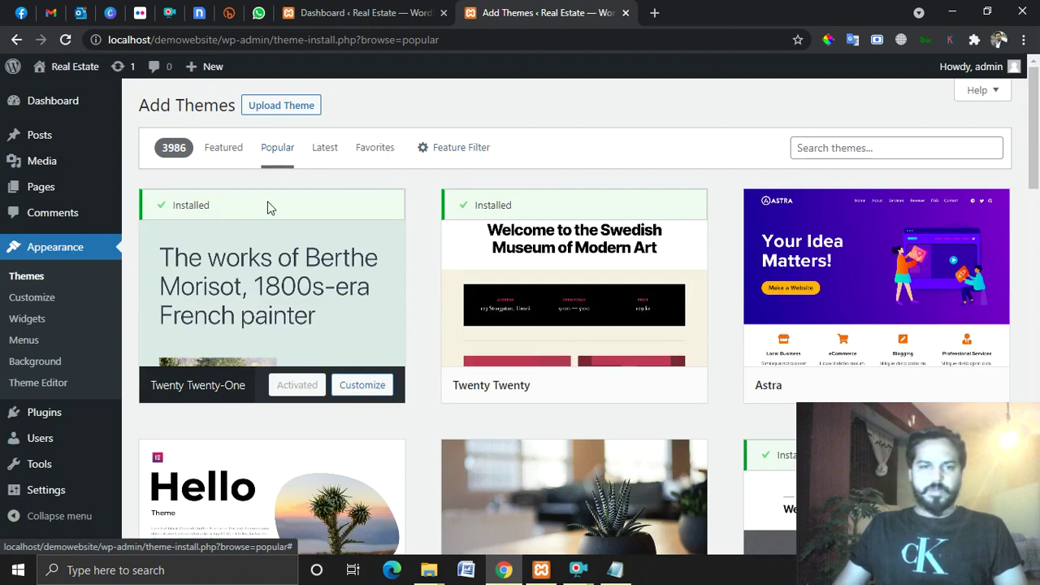
{"action": "scroll", "coordinate": [613, 272], "scroll_direction": "down", "scroll_amount": 3}
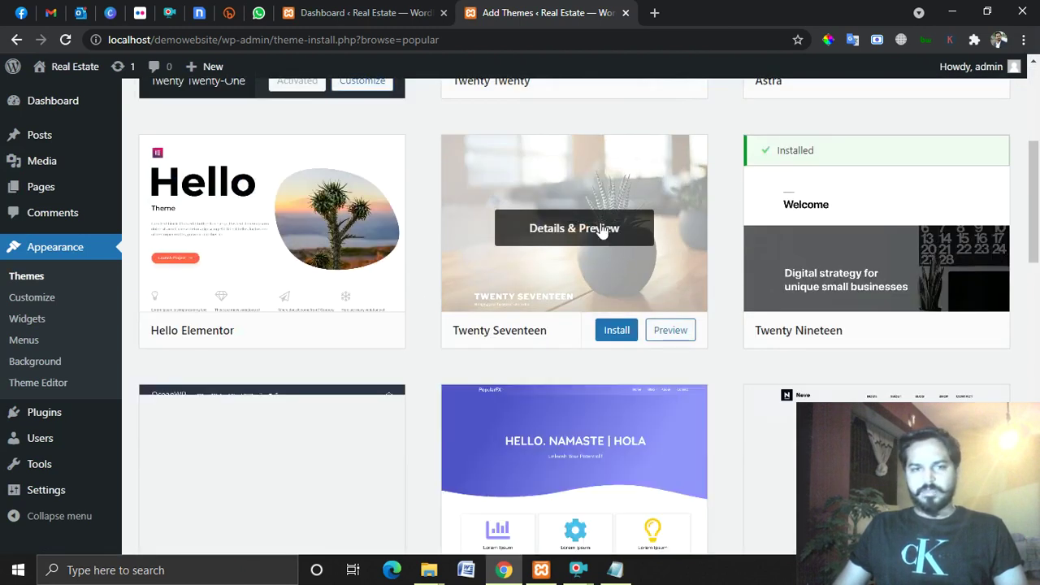
{"action": "scroll", "coordinate": [646, 246], "scroll_direction": "down", "scroll_amount": 4}
{"action": "scroll", "coordinate": [649, 244], "scroll_direction": "up", "scroll_amount": 3}
{"action": "scroll", "coordinate": [617, 237], "scroll_direction": "down", "scroll_amount": 2}
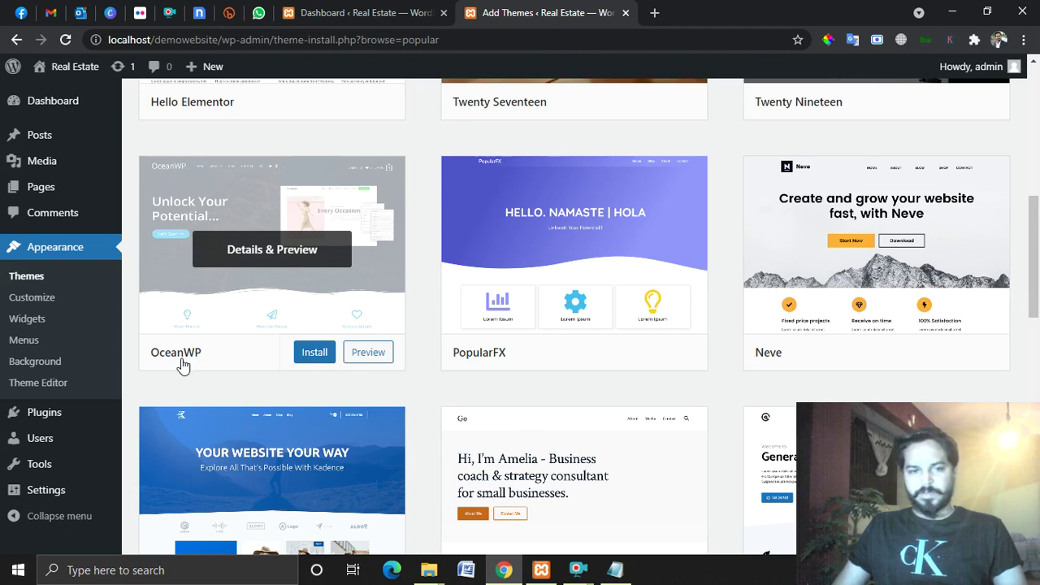
{"action": "scroll", "coordinate": [831, 313], "scroll_direction": "up", "scroll_amount": 5}
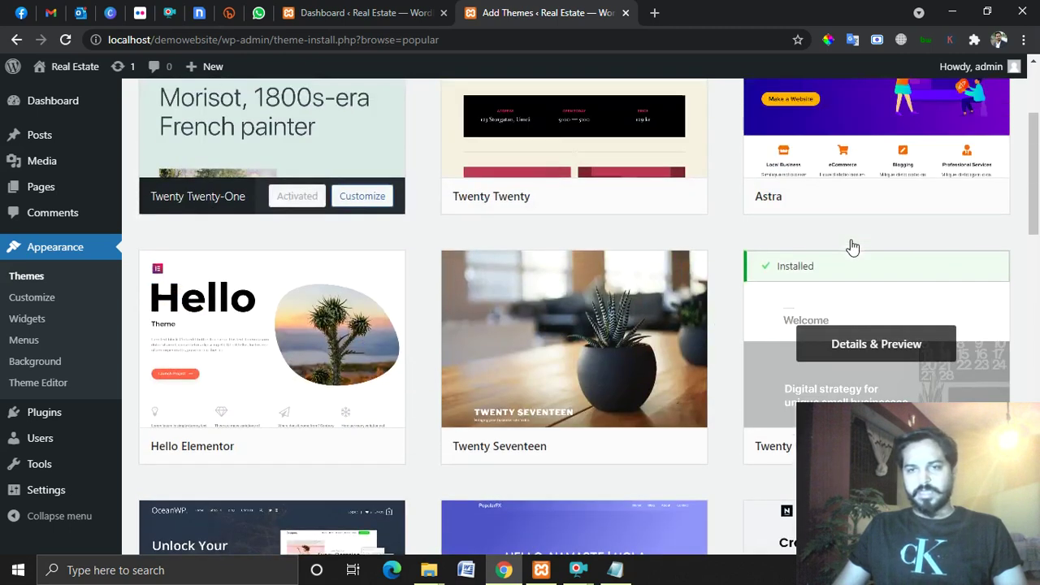
{"action": "scroll", "coordinate": [858, 241], "scroll_direction": "up", "scroll_amount": 2}
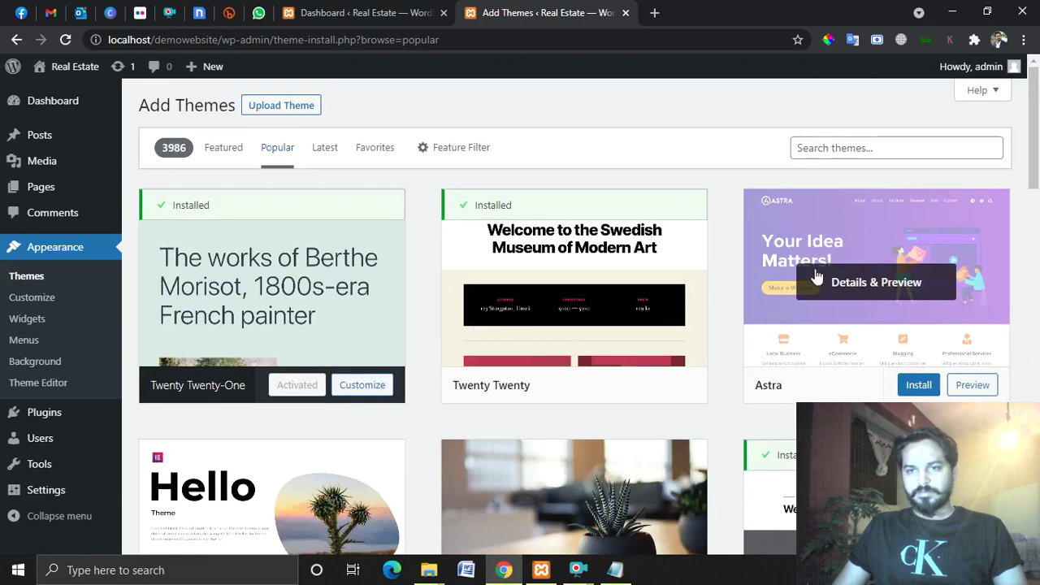
{"action": "scroll", "coordinate": [818, 277], "scroll_direction": "down", "scroll_amount": 8}
{"action": "scroll", "coordinate": [691, 233], "scroll_direction": "down", "scroll_amount": 4}
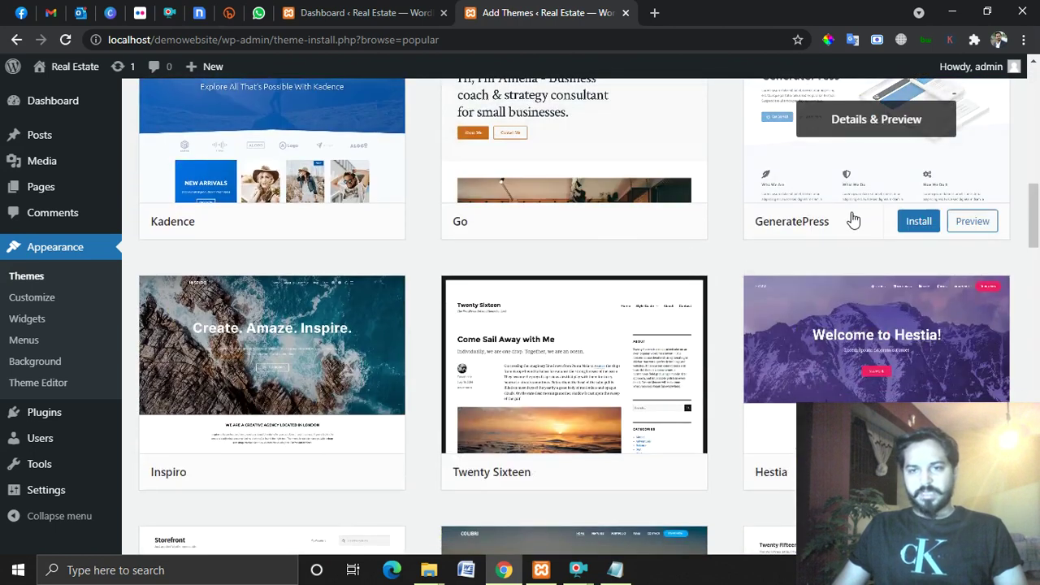
{"action": "scroll", "coordinate": [813, 235], "scroll_direction": "up", "scroll_amount": 3}
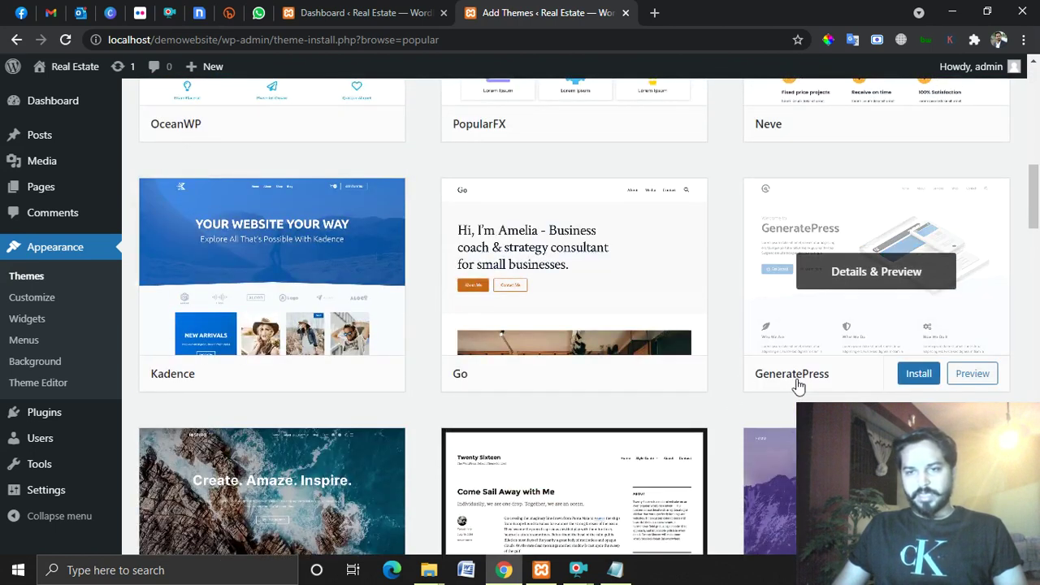
{"action": "scroll", "coordinate": [401, 323], "scroll_direction": "down", "scroll_amount": 1}
{"action": "scroll", "coordinate": [401, 323], "scroll_direction": "down", "scroll_amount": 4}
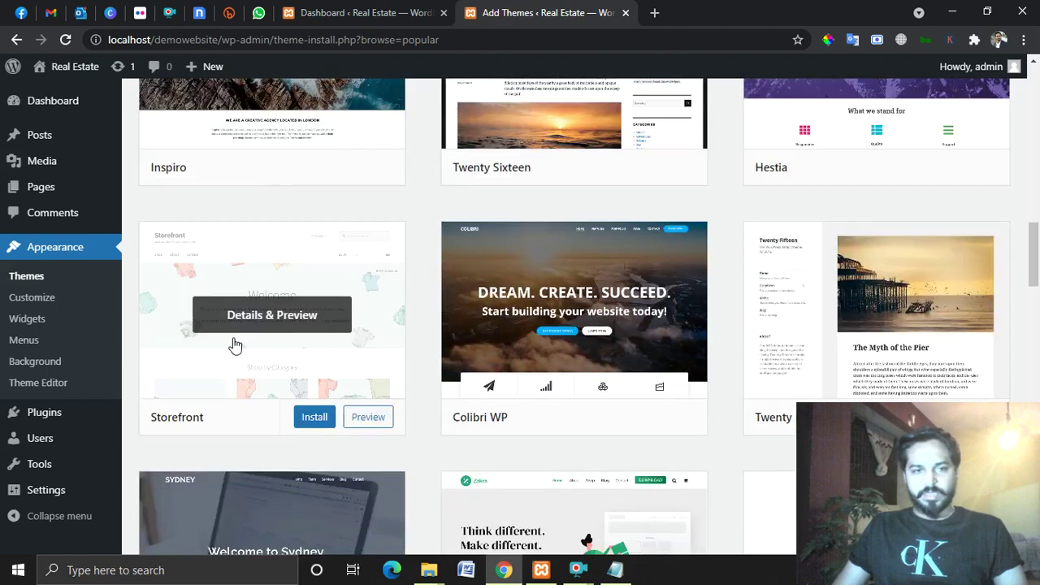
{"action": "scroll", "coordinate": [686, 363], "scroll_direction": "up", "scroll_amount": 1}
{"action": "scroll", "coordinate": [691, 258], "scroll_direction": "down", "scroll_amount": 4}
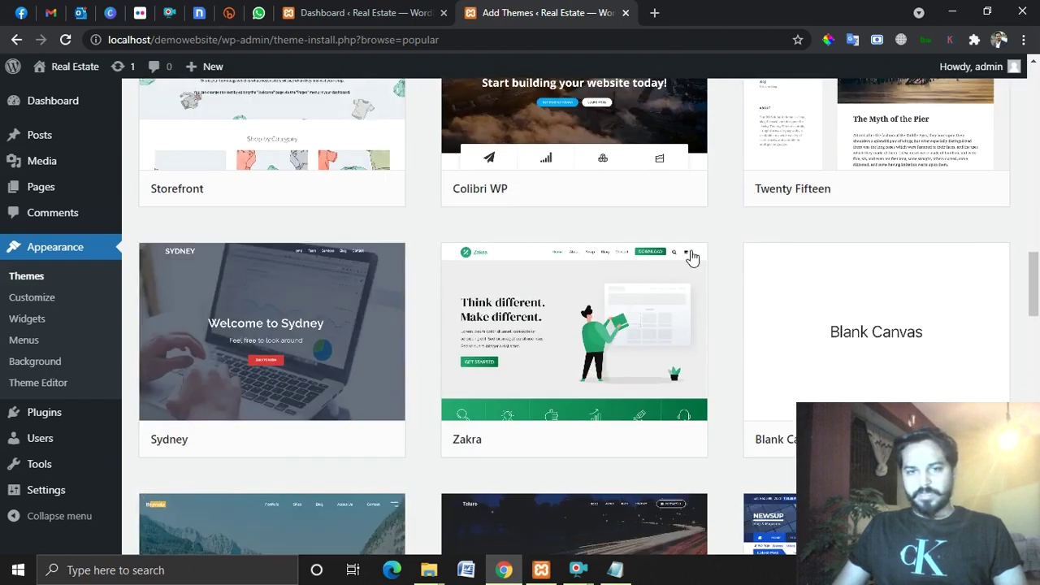
{"action": "scroll", "coordinate": [372, 299], "scroll_direction": "down", "scroll_amount": 7}
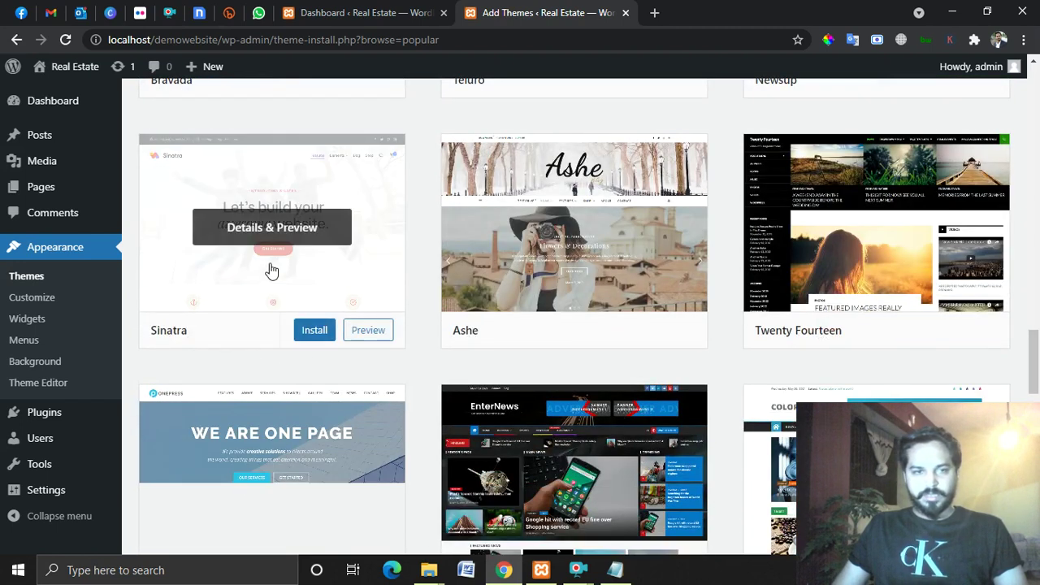
{"action": "scroll", "coordinate": [563, 276], "scroll_direction": "down", "scroll_amount": 2}
{"action": "scroll", "coordinate": [563, 276], "scroll_direction": "down", "scroll_amount": 2}
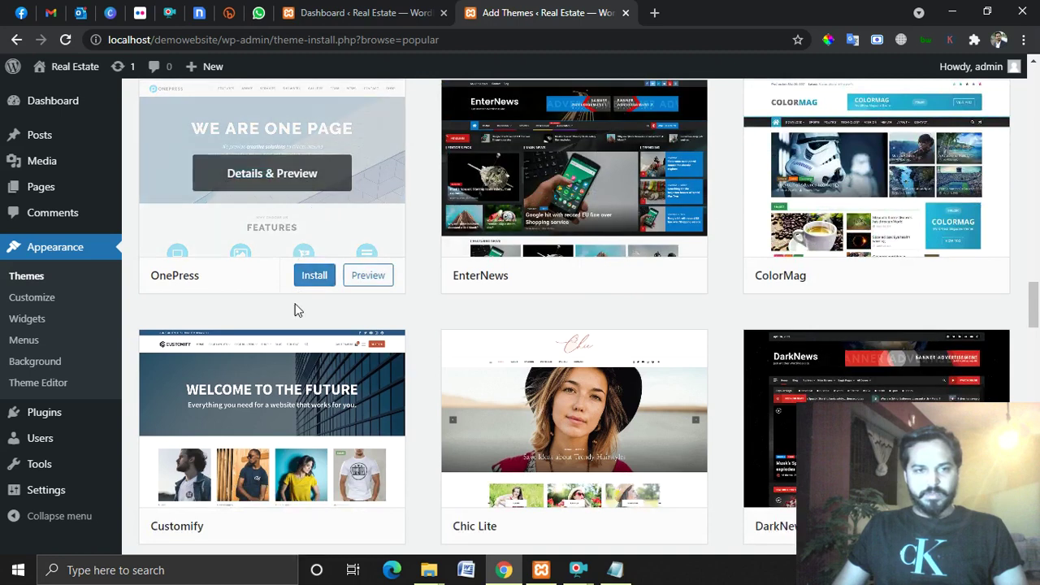
{"action": "scroll", "coordinate": [298, 317], "scroll_direction": "up", "scroll_amount": 1}
{"action": "scroll", "coordinate": [298, 317], "scroll_direction": "up", "scroll_amount": 4}
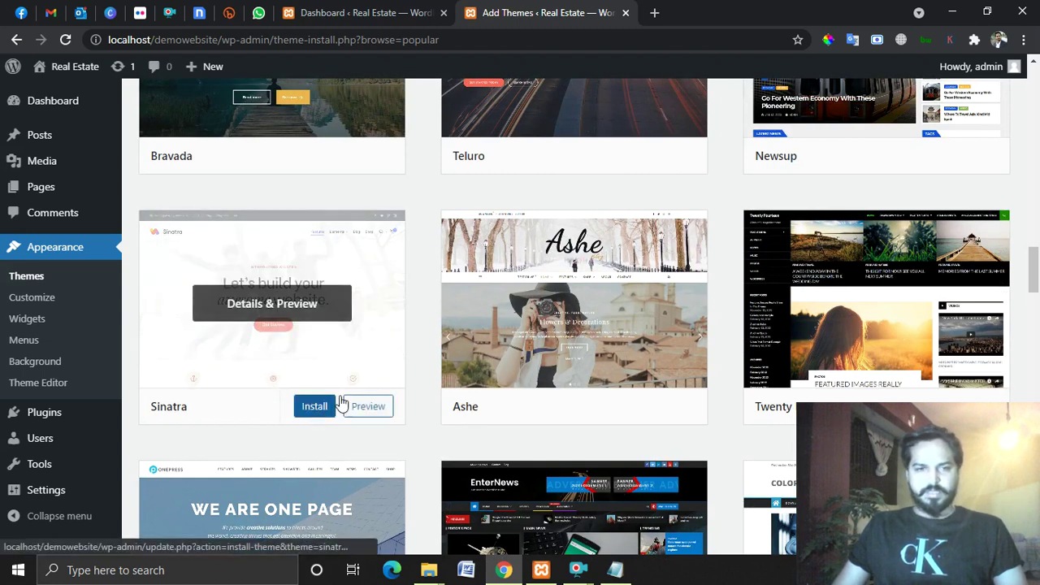
{"action": "scroll", "coordinate": [685, 349], "scroll_direction": "up", "scroll_amount": 20}
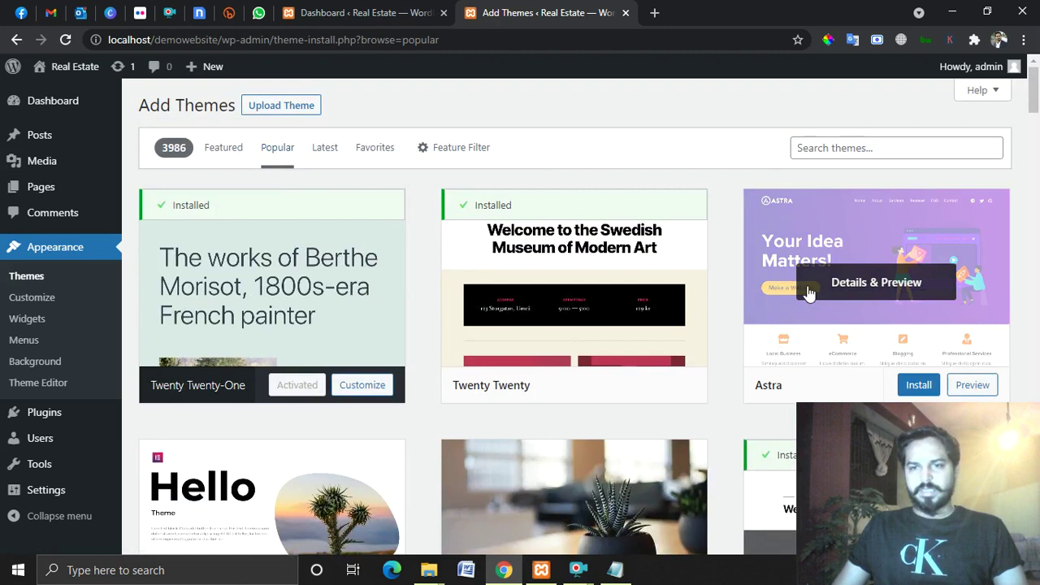
{"action": "scroll", "coordinate": [934, 290], "scroll_direction": "down", "scroll_amount": 1}
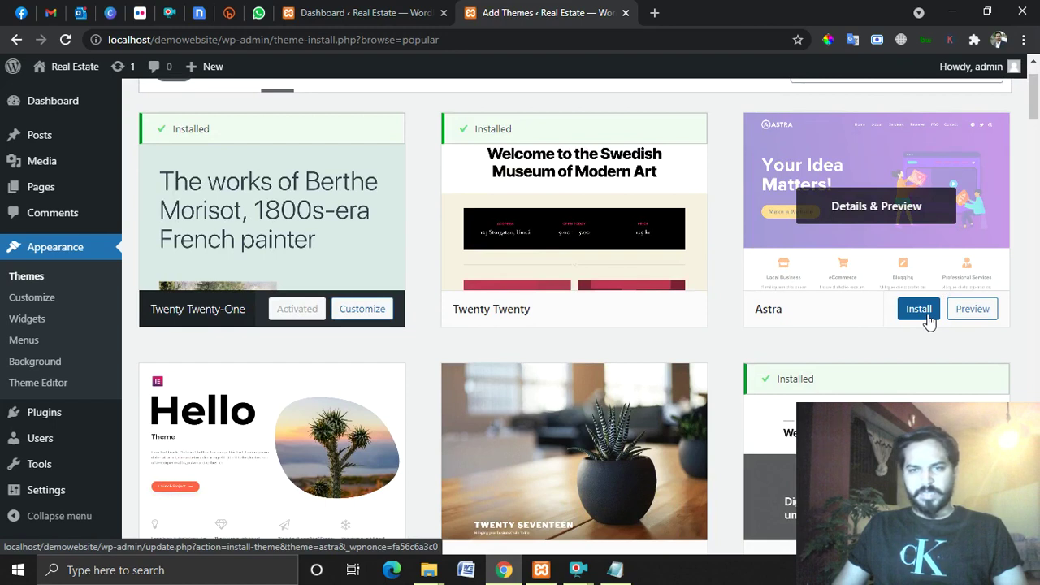
{"action": "scroll", "coordinate": [740, 310], "scroll_direction": "up", "scroll_amount": 1}
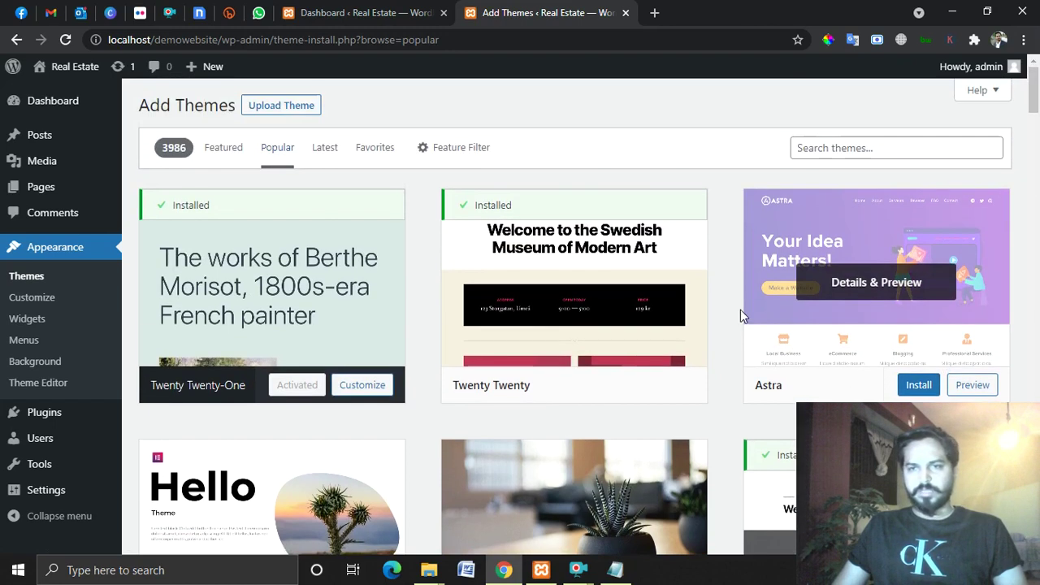
{"action": "scroll", "coordinate": [812, 268], "scroll_direction": "down", "scroll_amount": 4}
{"action": "scroll", "coordinate": [251, 283], "scroll_direction": "down", "scroll_amount": 3}
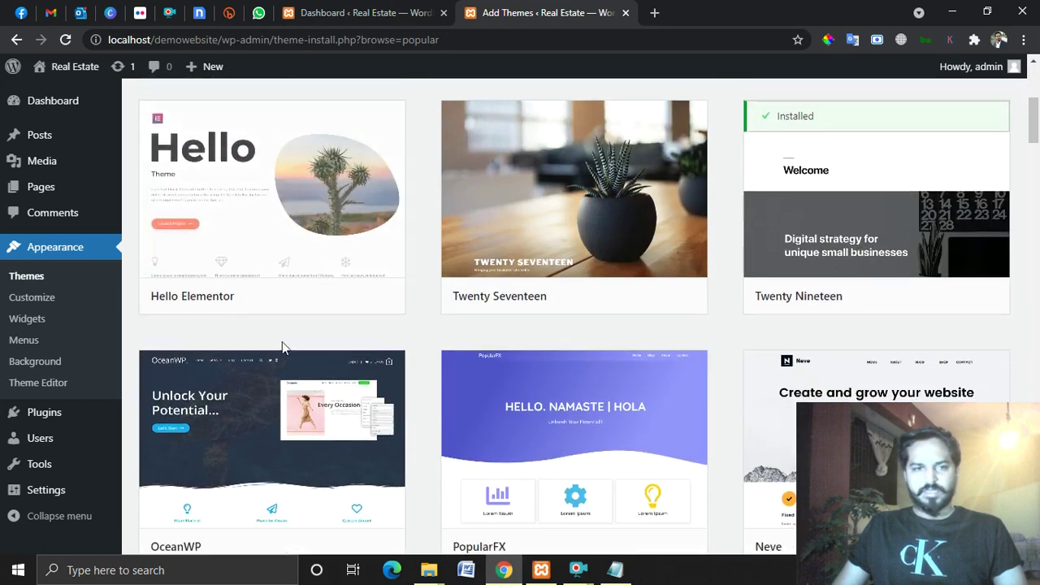
{"action": "scroll", "coordinate": [289, 341], "scroll_direction": "up", "scroll_amount": 1}
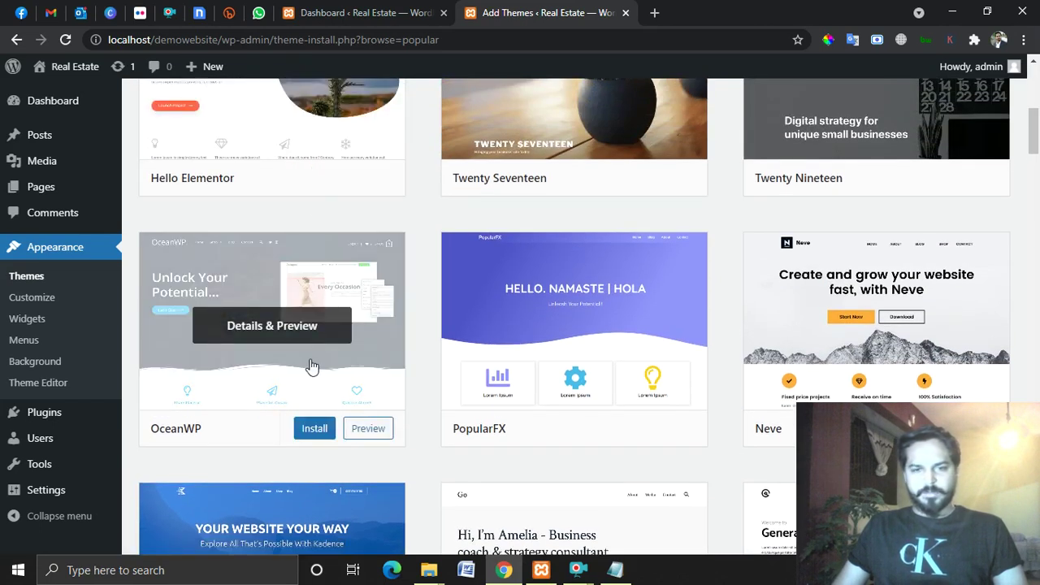
{"action": "scroll", "coordinate": [733, 348], "scroll_direction": "up", "scroll_amount": 6}
Install the Astra theme from the Popular list and wait until it offers Activate.
{"action": "scroll", "coordinate": [917, 382], "scroll_direction": "down", "scroll_amount": 2}
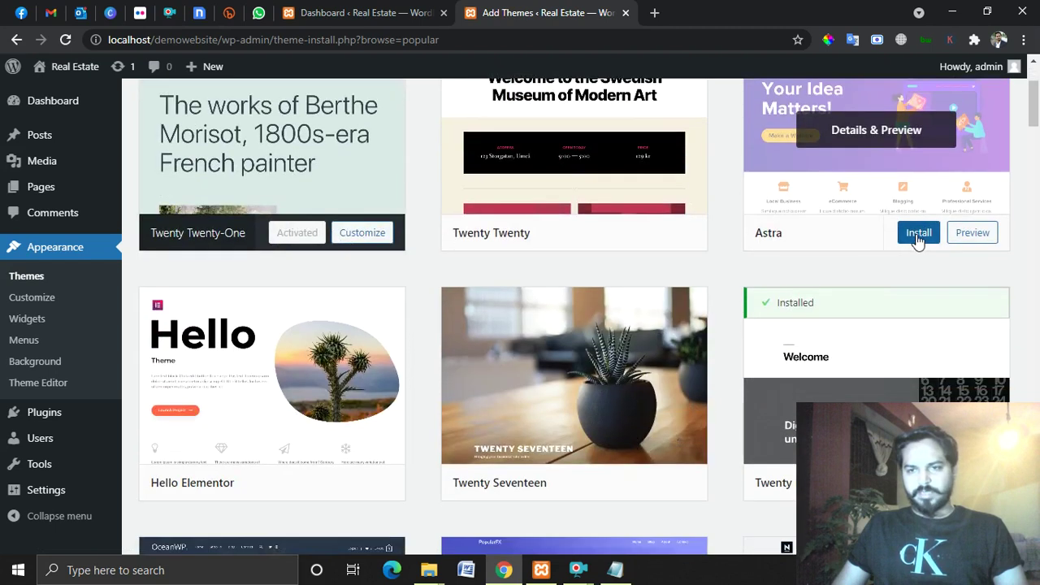
{"action": "left_click", "coordinate": [917, 234]}
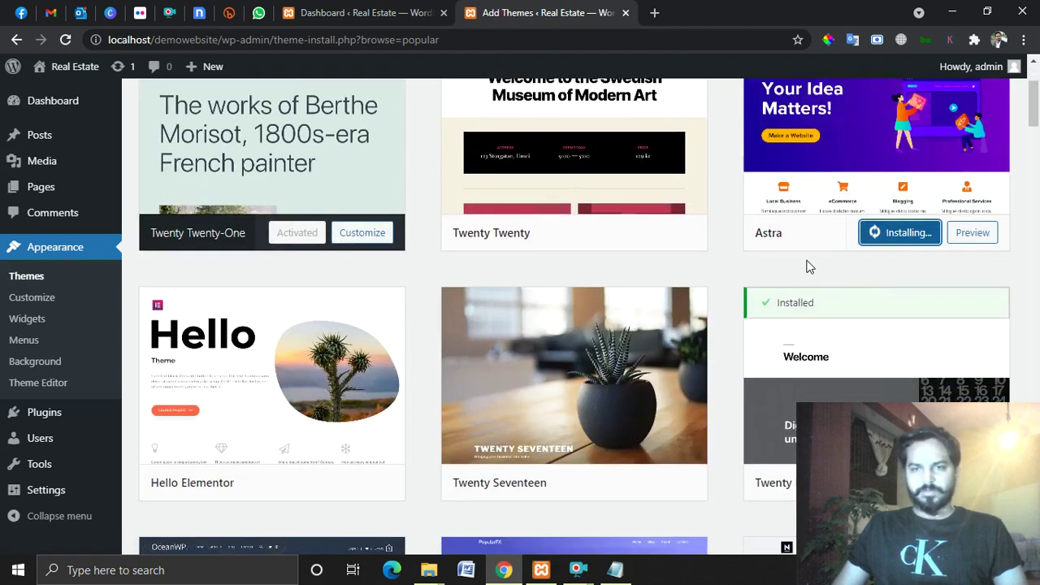
{"action": "scroll", "coordinate": [809, 267], "scroll_direction": "up", "scroll_amount": 2}
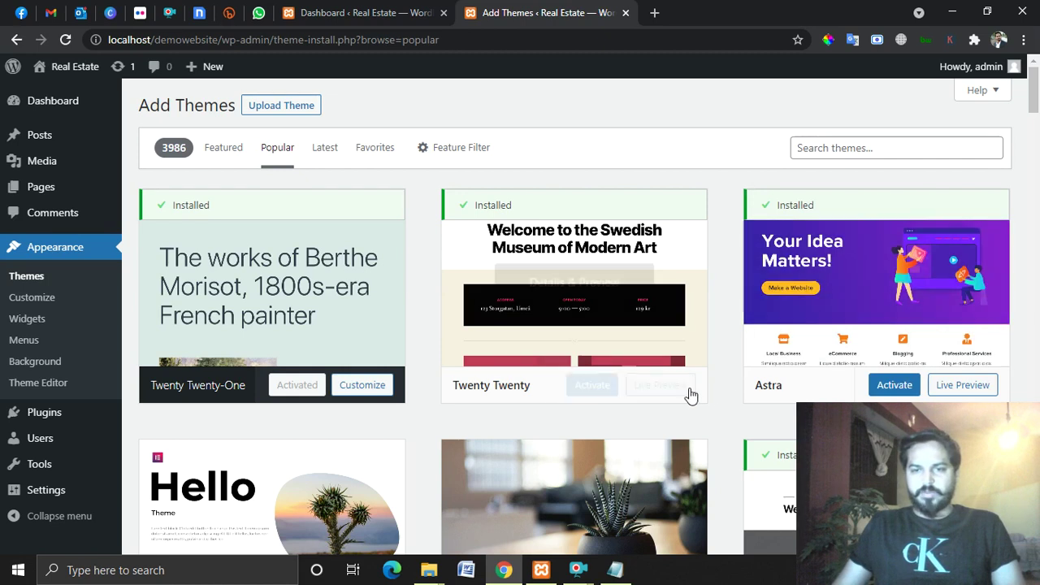
{"action": "scroll", "coordinate": [784, 301], "scroll_direction": "down", "scroll_amount": 1}
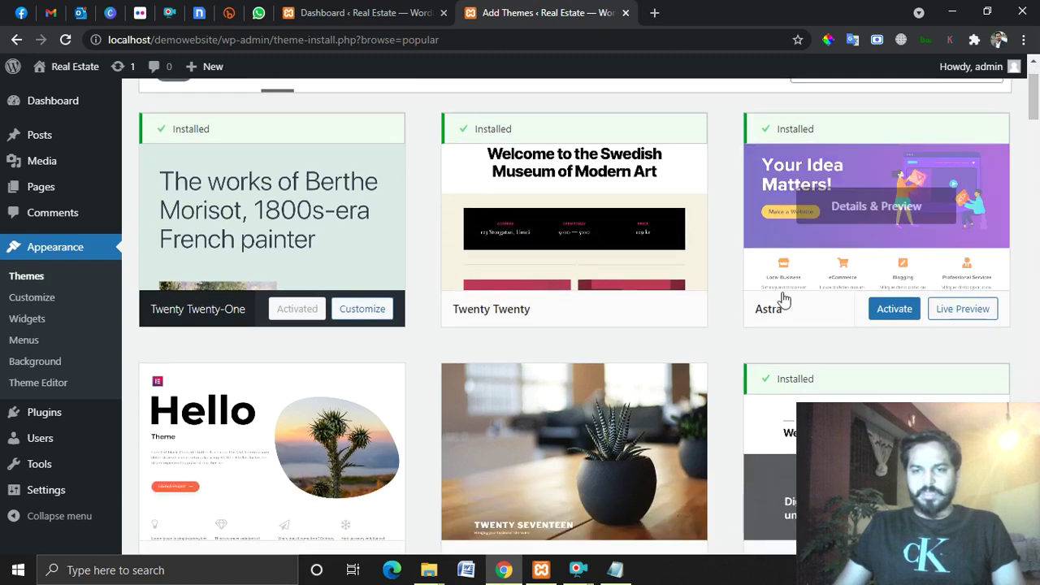
Activate Astra and open the Real Estate site's front end in a new tab.
{"action": "left_click", "coordinate": [892, 311]}
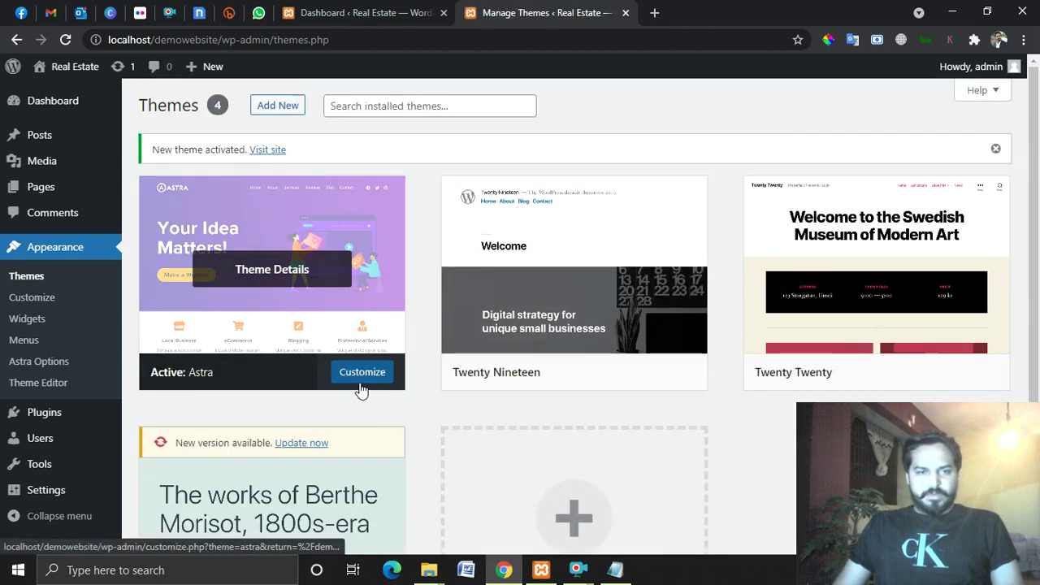
{"action": "mouse_move", "coordinate": [65, 68]}
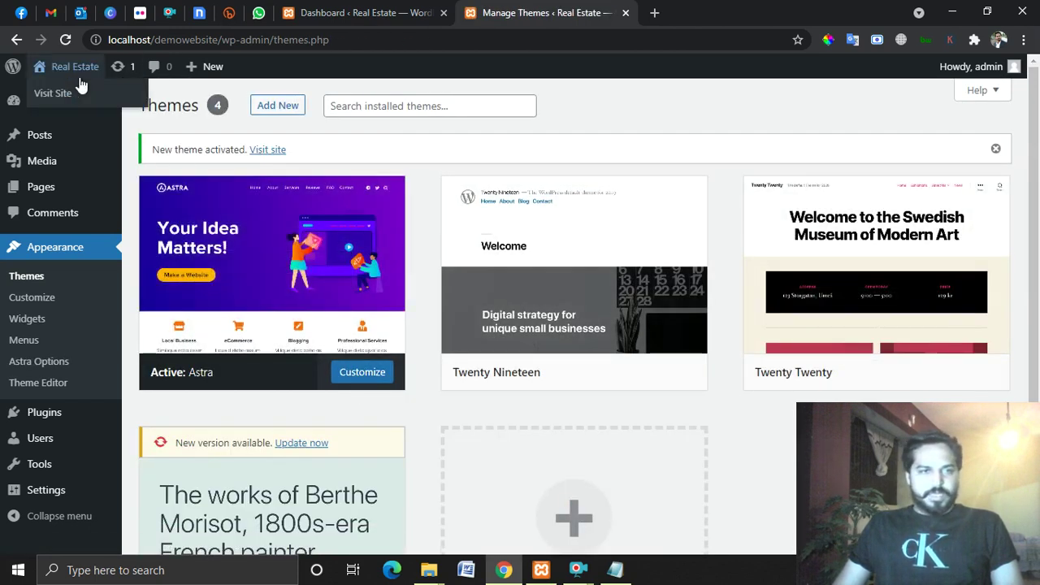
{"action": "right_click", "coordinate": [77, 96]}
{"action": "left_click", "coordinate": [122, 104]}
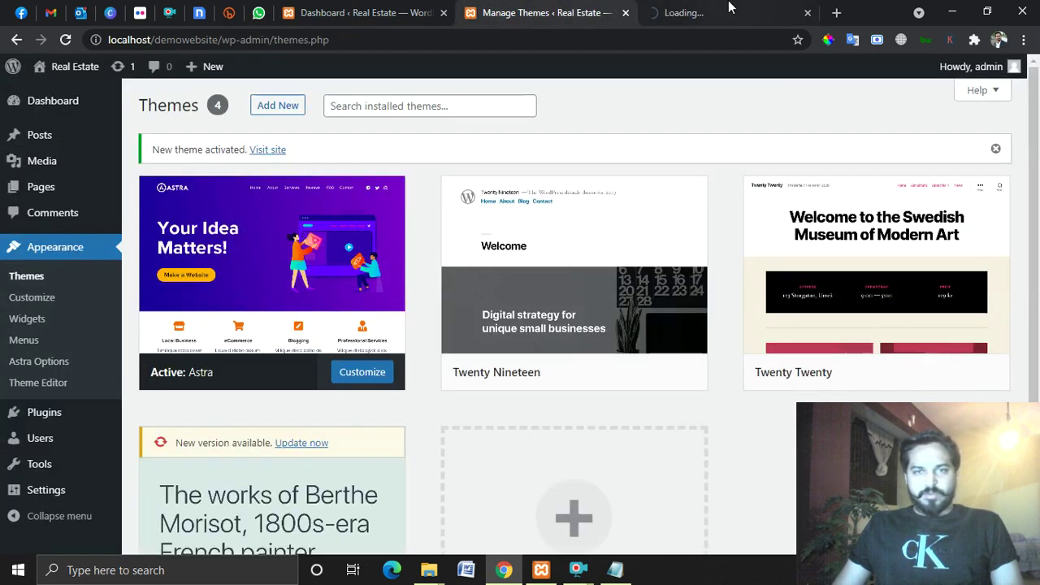
{"action": "left_click", "coordinate": [729, 10]}
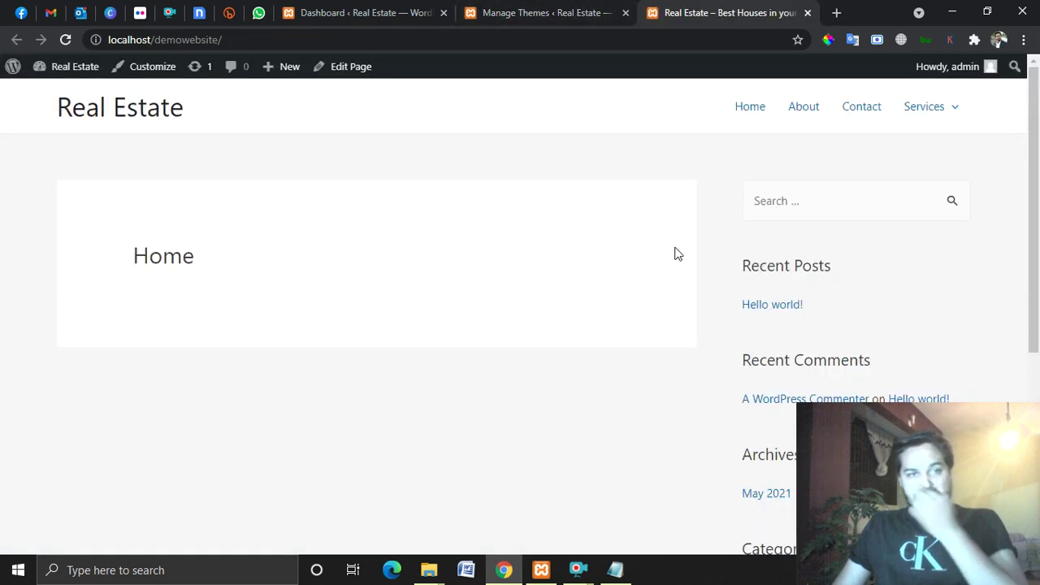
Review the site with Astra applied, then close its tab to return to Themes.
{"action": "scroll", "coordinate": [566, 285], "scroll_direction": "down", "scroll_amount": 4}
{"action": "scroll", "coordinate": [411, 383], "scroll_direction": "up", "scroll_amount": 4}
{"action": "scroll", "coordinate": [411, 383], "scroll_direction": "down", "scroll_amount": 4}
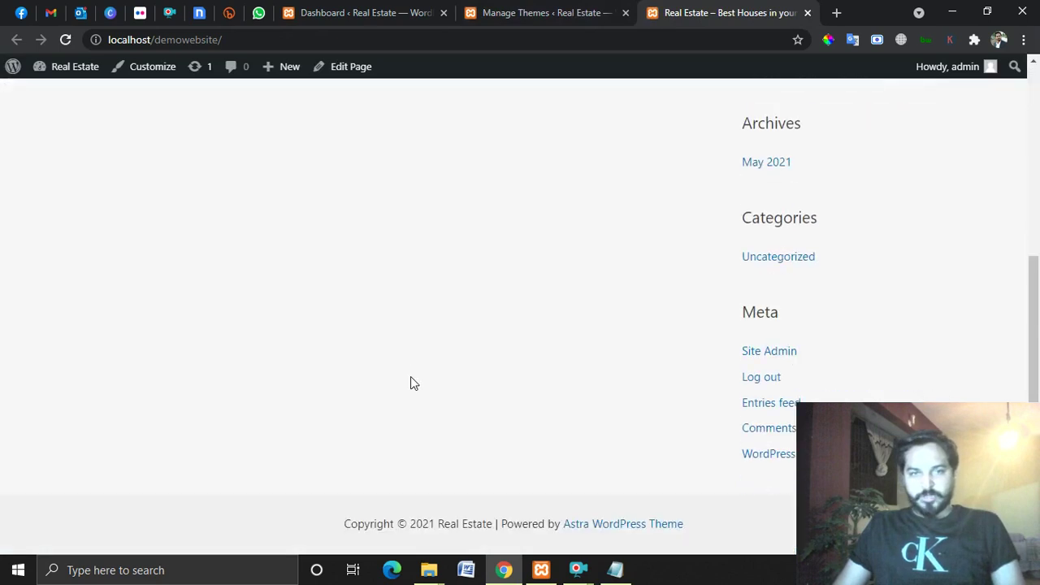
{"action": "scroll", "coordinate": [398, 398], "scroll_direction": "up", "scroll_amount": 4}
{"action": "scroll", "coordinate": [365, 360], "scroll_direction": "down", "scroll_amount": 4}
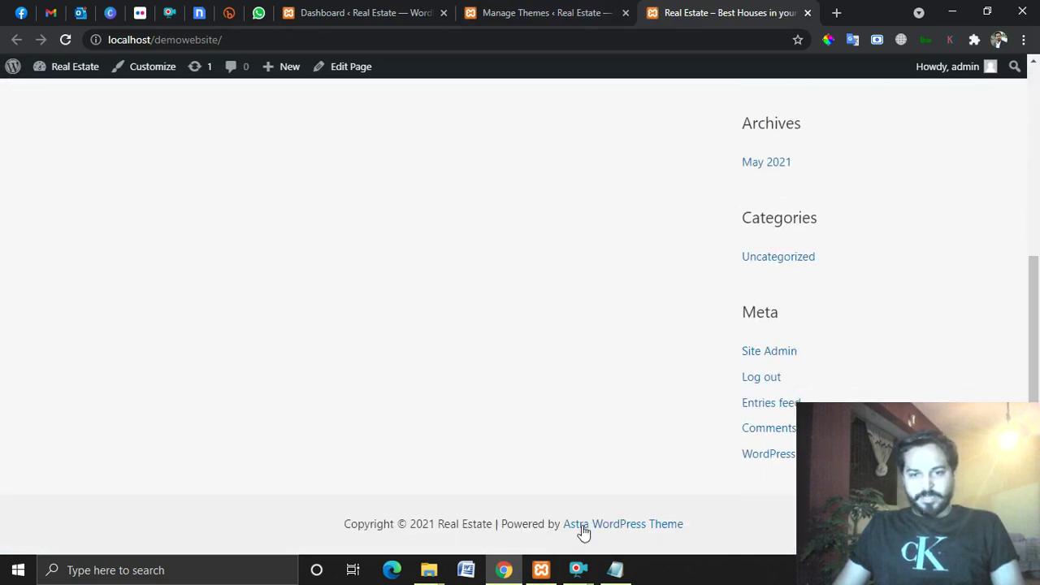
{"action": "scroll", "coordinate": [671, 525], "scroll_direction": "up", "scroll_amount": 4}
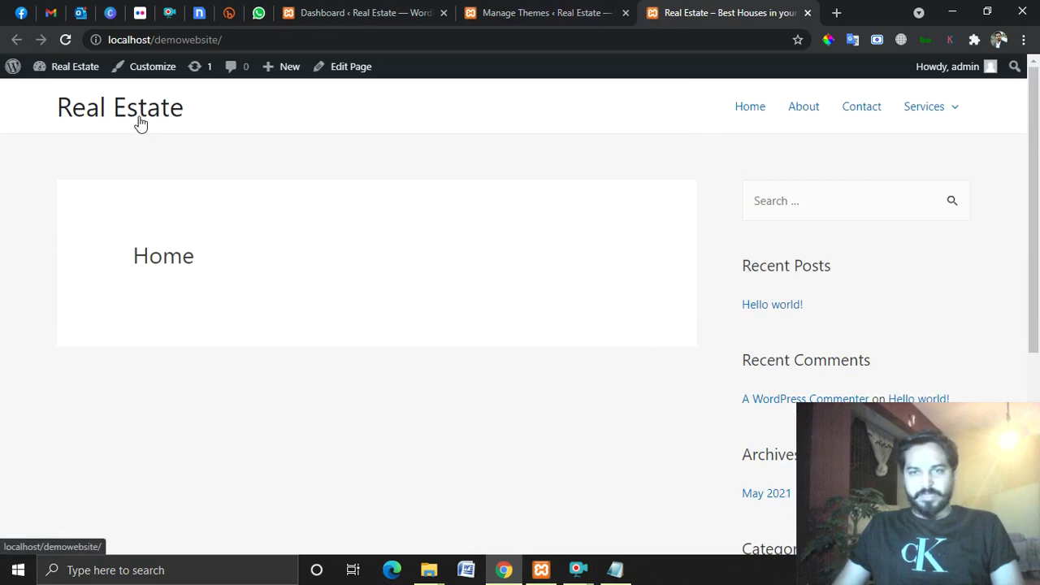
{"action": "mouse_move", "coordinate": [947, 109]}
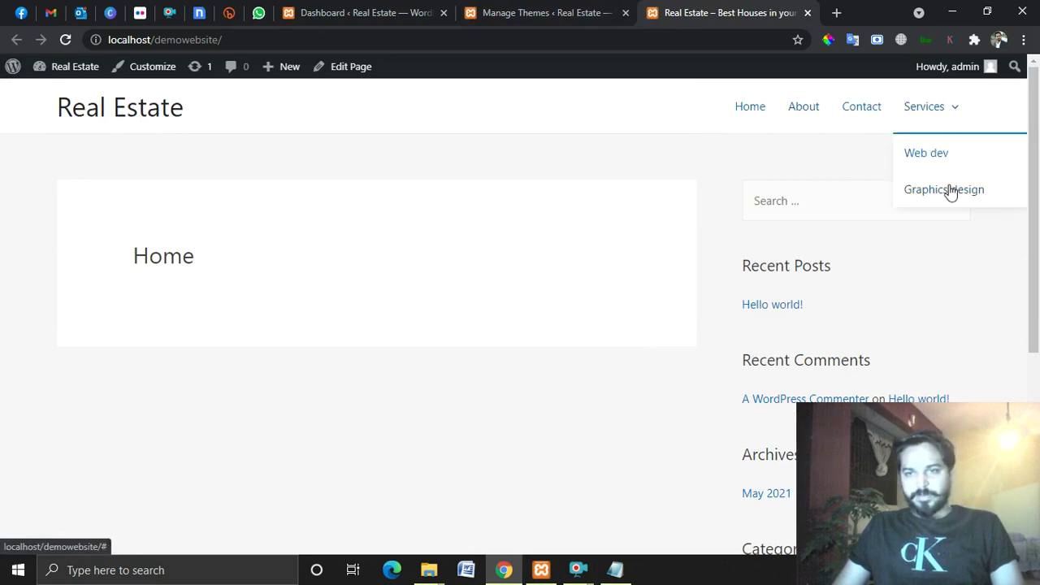
{"action": "scroll", "coordinate": [673, 216], "scroll_direction": "down", "scroll_amount": 4}
{"action": "scroll", "coordinate": [673, 216], "scroll_direction": "up", "scroll_amount": 4}
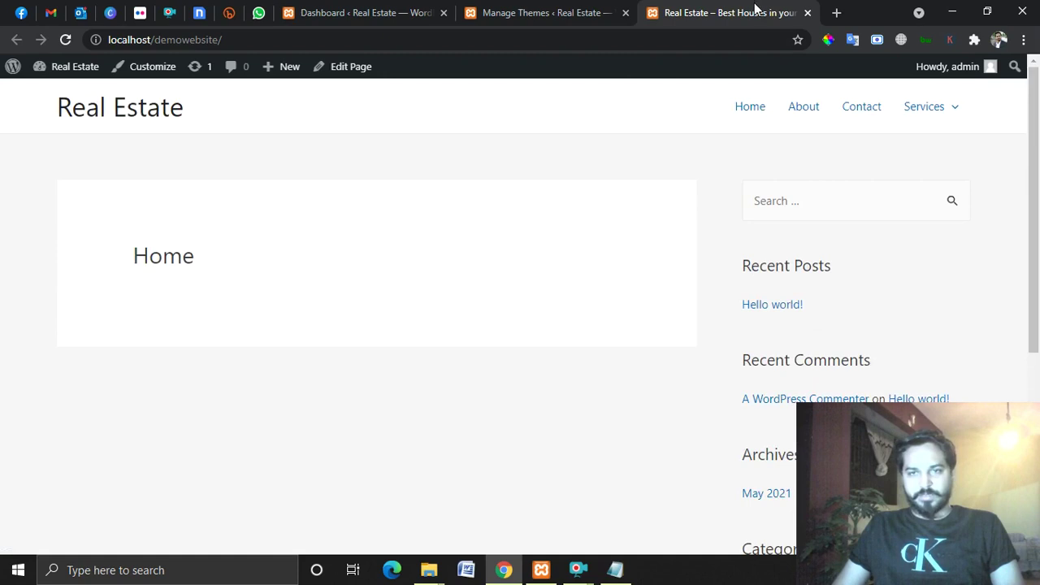
{"action": "left_click", "coordinate": [807, 12]}
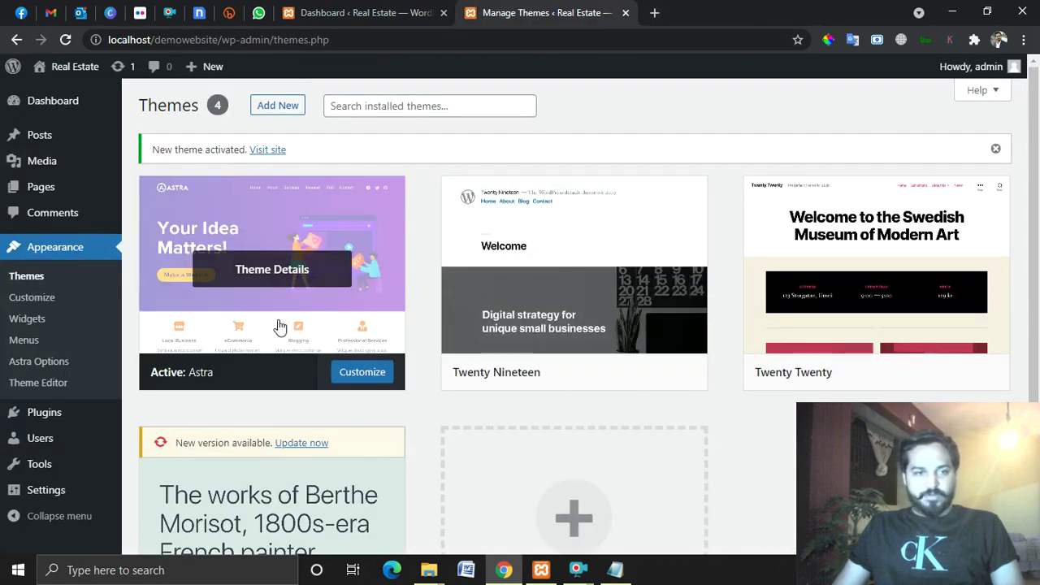
Reload the Themes page and open Appearance > Astra Options in a new tab.
{"action": "left_click", "coordinate": [66, 40]}
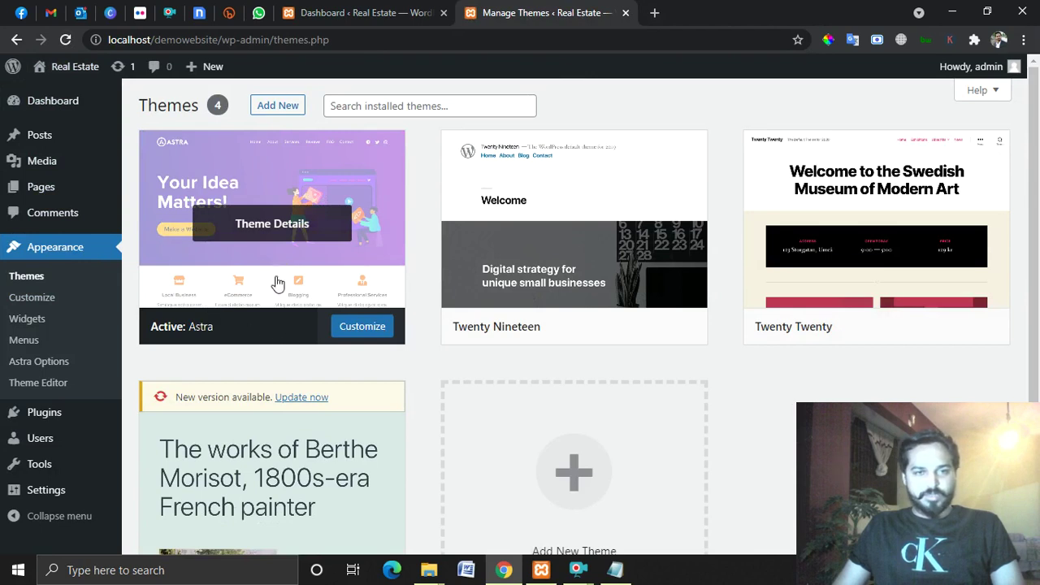
{"action": "mouse_move", "coordinate": [51, 418]}
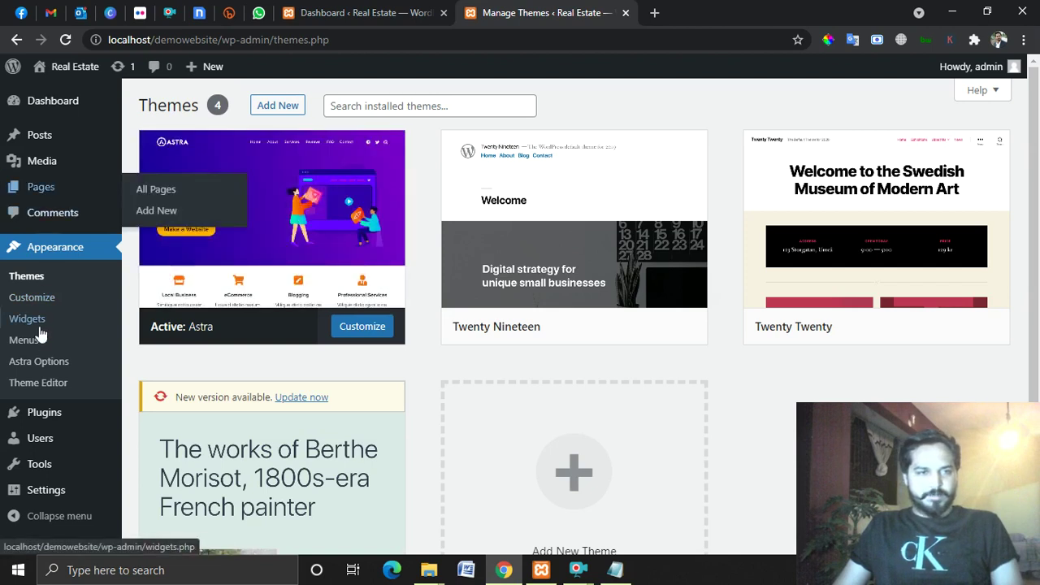
{"action": "right_click", "coordinate": [32, 363]}
{"action": "left_click", "coordinate": [57, 372]}
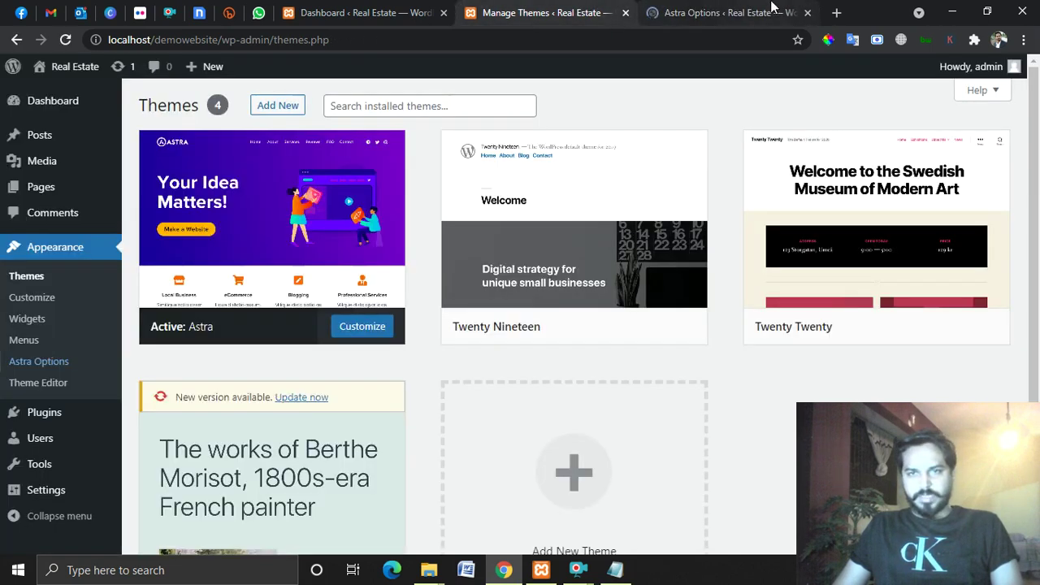
{"action": "left_click", "coordinate": [772, 9]}
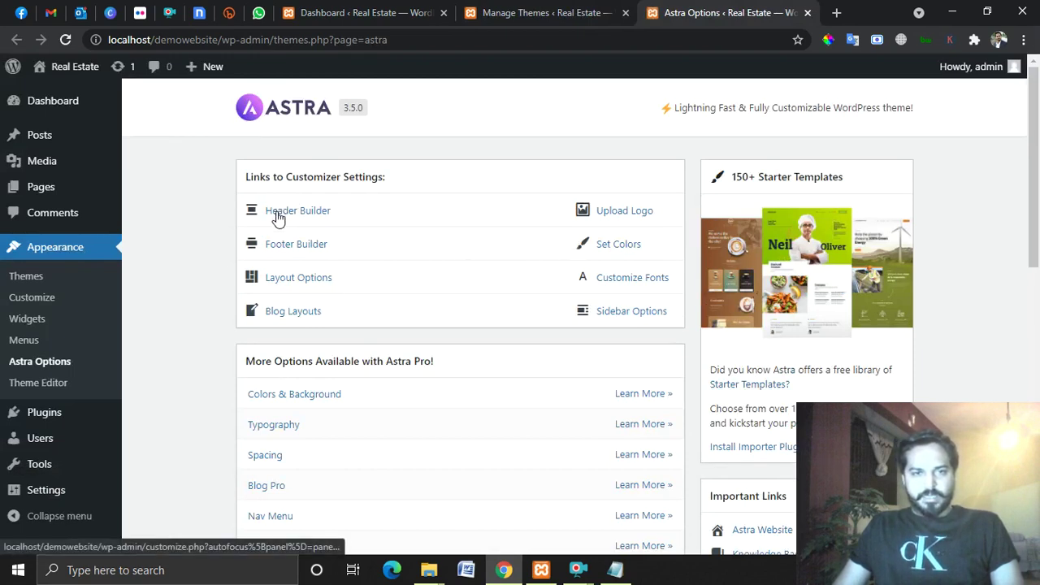
Scroll through the Astra Options settings, then load Appearance > Themes in that tab.
{"action": "scroll", "coordinate": [502, 226], "scroll_direction": "down", "scroll_amount": 3}
{"action": "scroll", "coordinate": [542, 241], "scroll_direction": "up", "scroll_amount": 3}
{"action": "scroll", "coordinate": [510, 314], "scroll_direction": "down", "scroll_amount": 3}
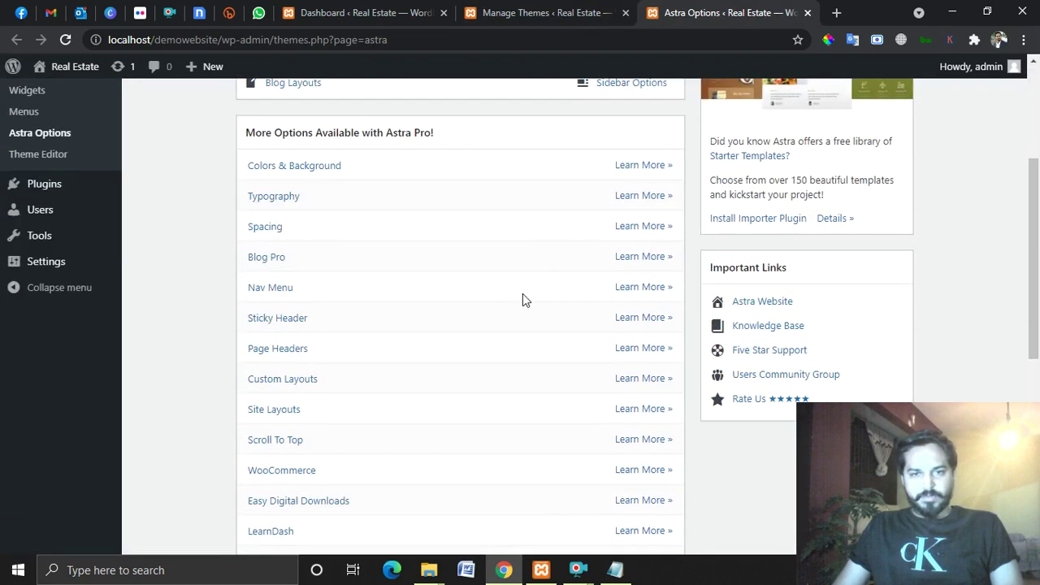
{"action": "scroll", "coordinate": [525, 298], "scroll_direction": "down", "scroll_amount": 5}
{"action": "scroll", "coordinate": [559, 327], "scroll_direction": "up", "scroll_amount": 6}
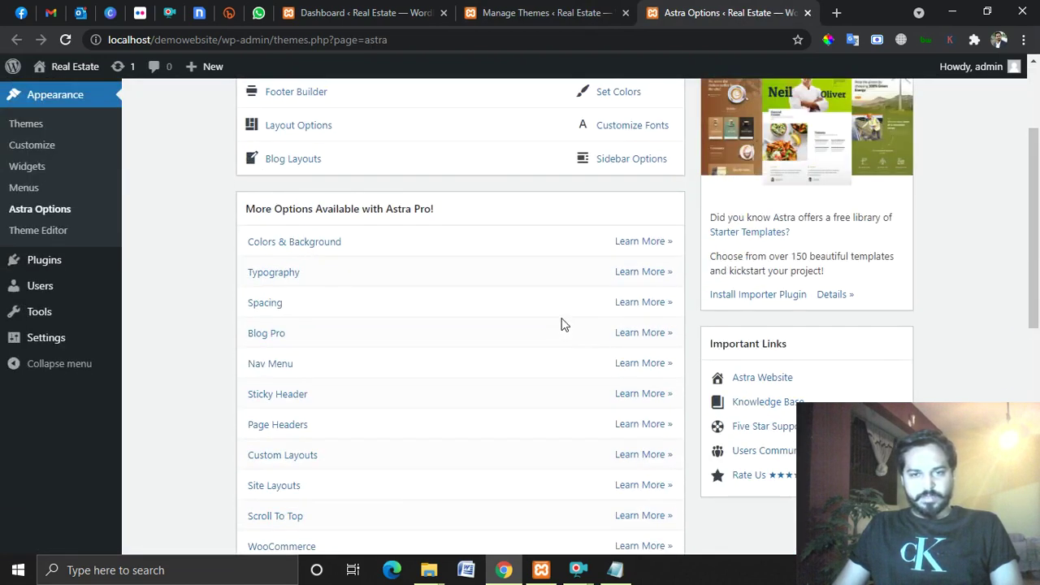
{"action": "scroll", "coordinate": [560, 325], "scroll_direction": "up", "scroll_amount": 2}
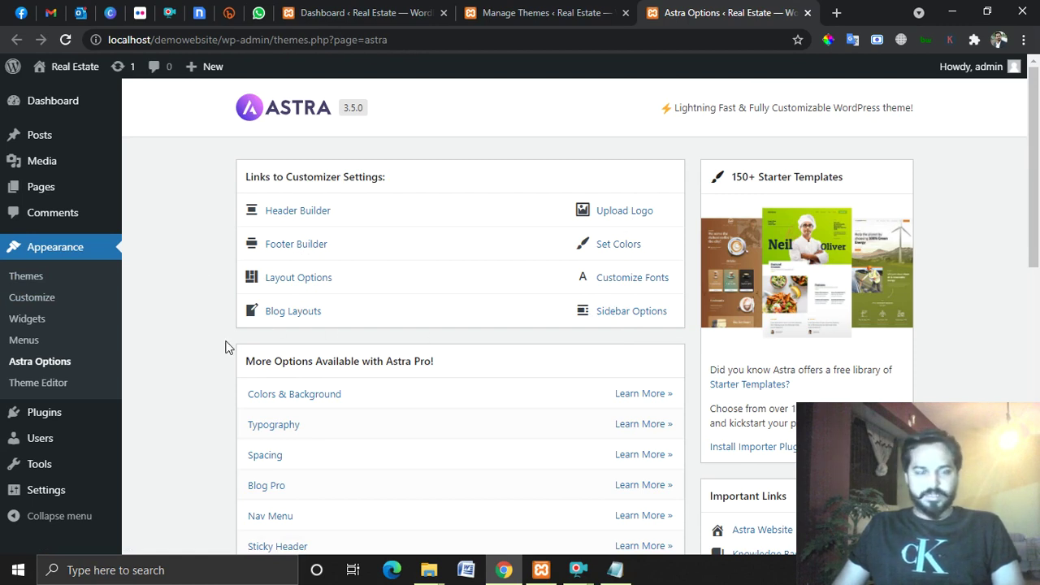
{"action": "left_click", "coordinate": [47, 280]}
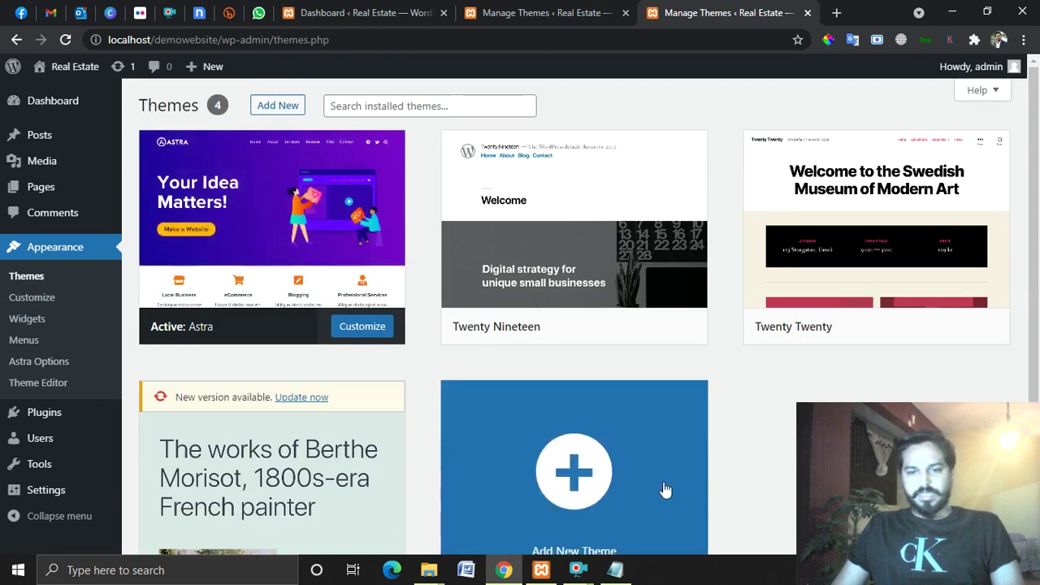
Replace the Notepad line 'Theme ?' with 'Paid theme ? free ?'.
{"action": "left_click", "coordinate": [615, 569]}
{"action": "left_click_drag", "start_coordinate": [281, 146], "coordinate": [82, 160]}
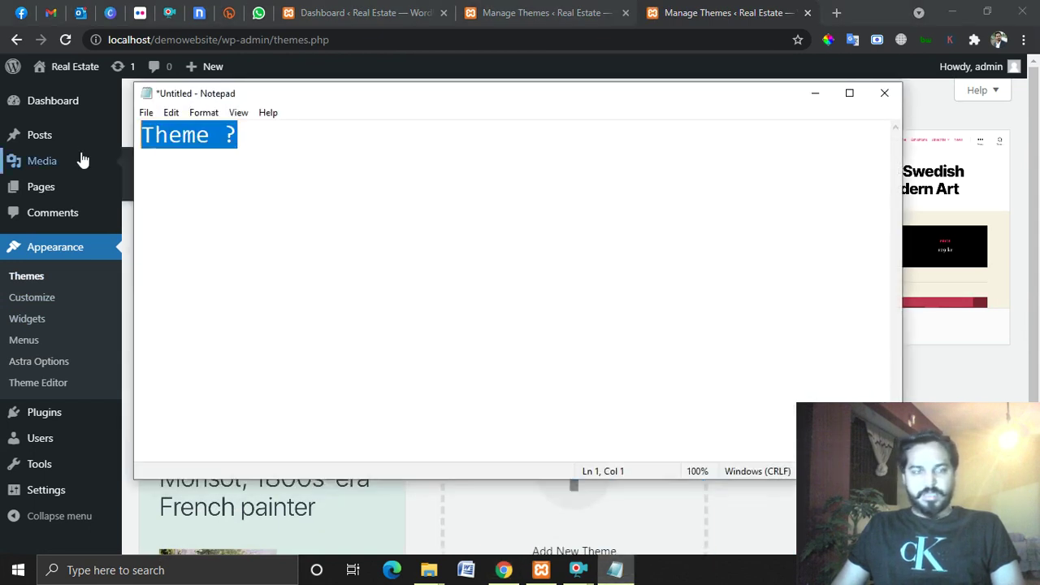
{"action": "key", "text": "Left"}
{"action": "key", "text": "ctrl+a"}
{"action": "key", "text": "BackSpace"}
{"action": "type", "text": "Paid theme ? "}
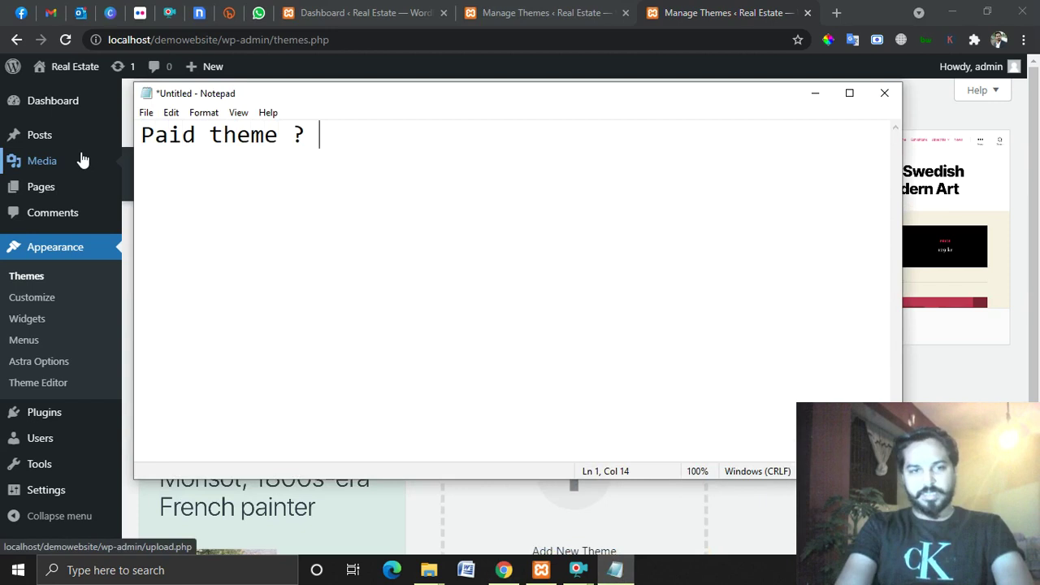
{"action": "type", "text": "free ?"}
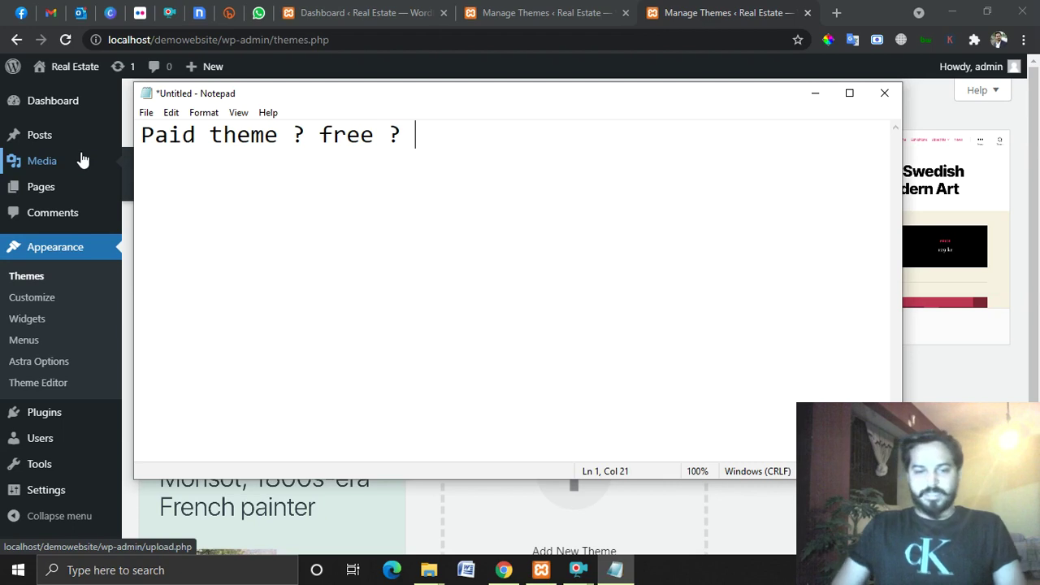
Try adding Risk, 90% and 95% to the note, then remove them.
{"action": "type", "text": "Risk"}
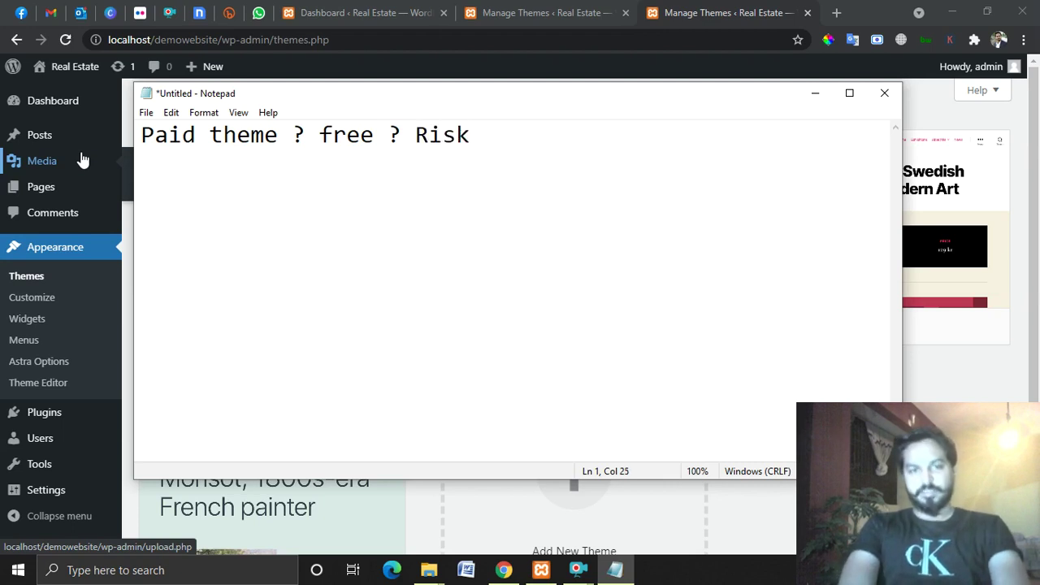
{"action": "key", "text": "BackSpace"}
{"action": "key", "text": "BackSpace"}
{"action": "key", "text": "BackSpace"}
{"action": "key", "text": "BackSpace"}
{"action": "key", "text": "BackSpace"}
{"action": "type", "text": "Ri"}
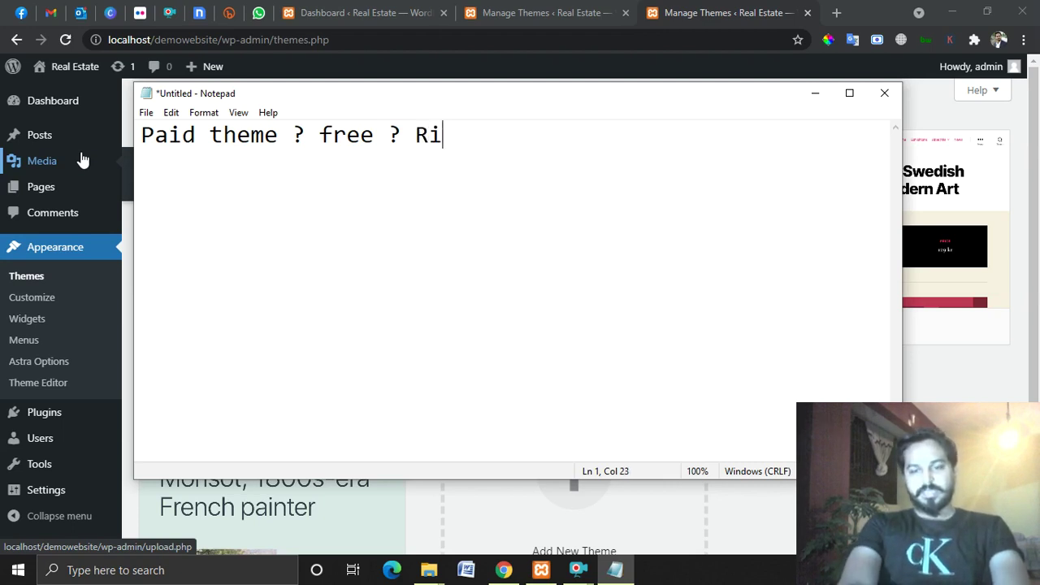
{"action": "type", "text": "sk ?"}
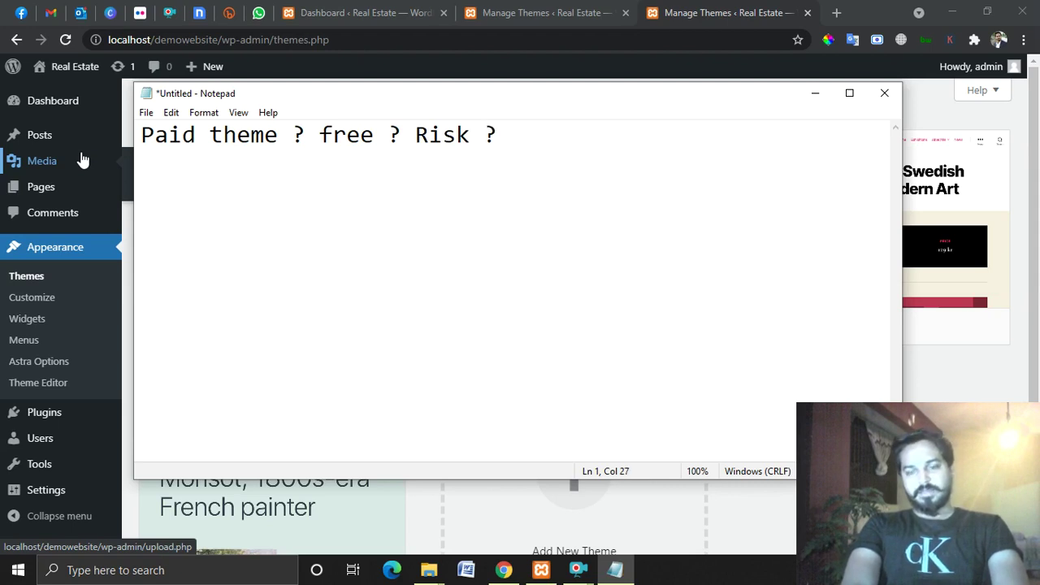
{"action": "key", "text": "BackSpace"}
{"action": "type", "text": "90%"}
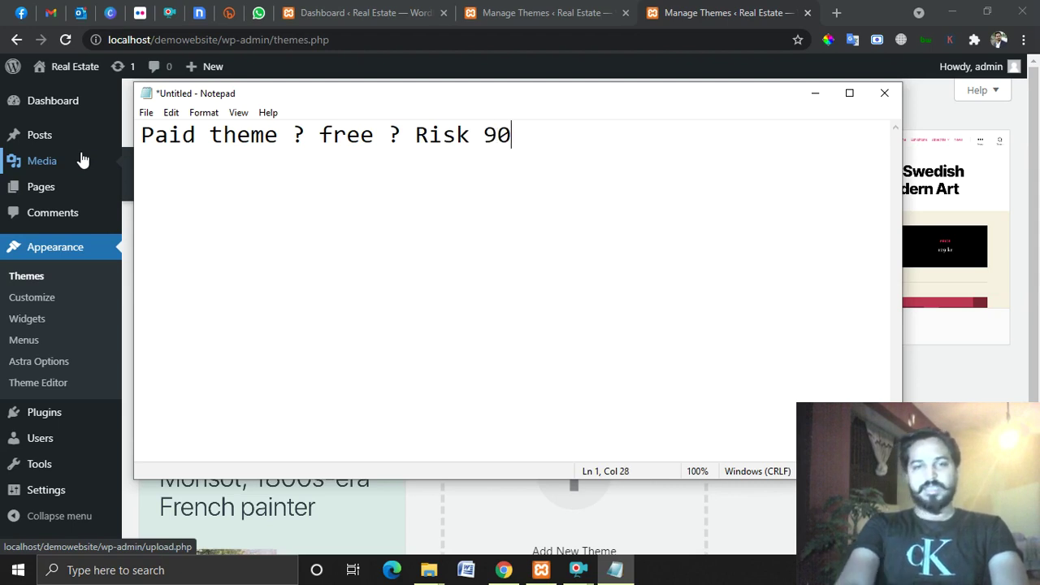
{"action": "key", "text": "BackSpace"}
{"action": "key", "text": "BackSpace"}
{"action": "key", "text": "BackSpace"}
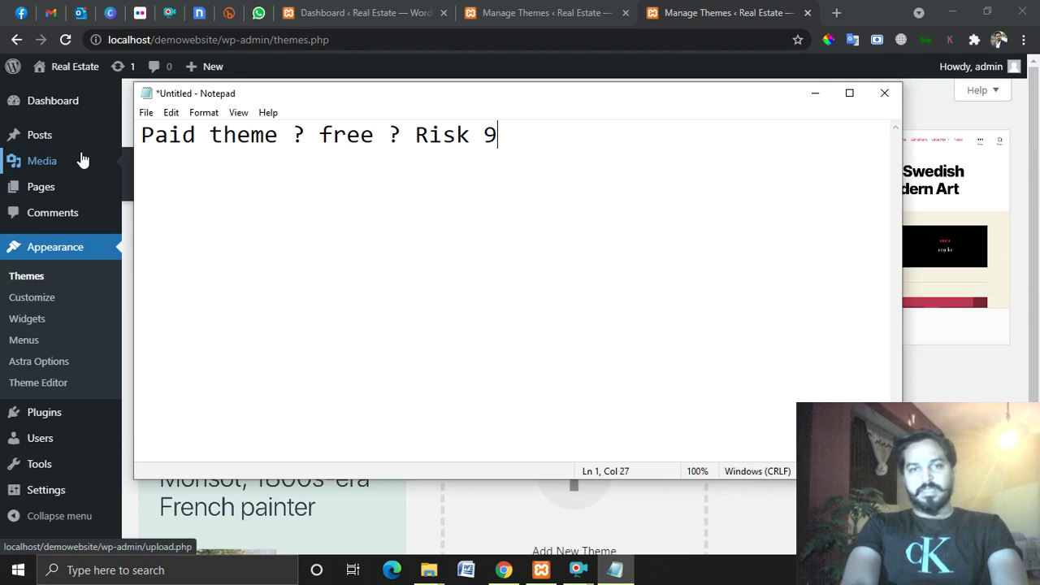
{"action": "type", "text": "95%"}
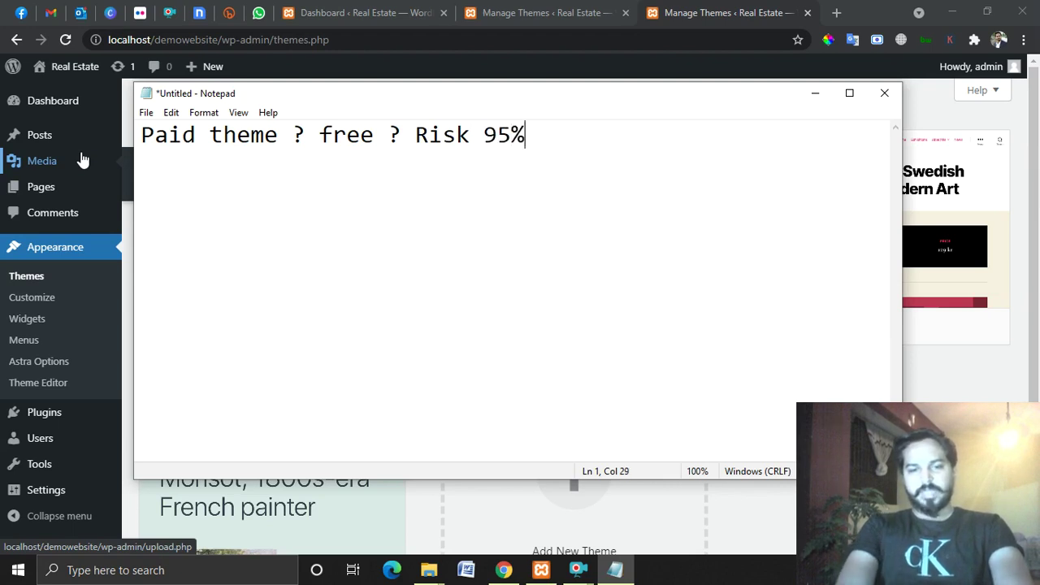
{"action": "key", "text": "BackSpace"}
{"action": "key", "text": "BackSpace"}
{"action": "key", "text": "BackSpace"}
{"action": "key", "text": "BackSpace"}
{"action": "key", "text": "BackSpace"}
{"action": "key", "text": "BackSpace"}
{"action": "key", "text": "BackSpace"}
{"action": "key", "text": "BackSpace"}
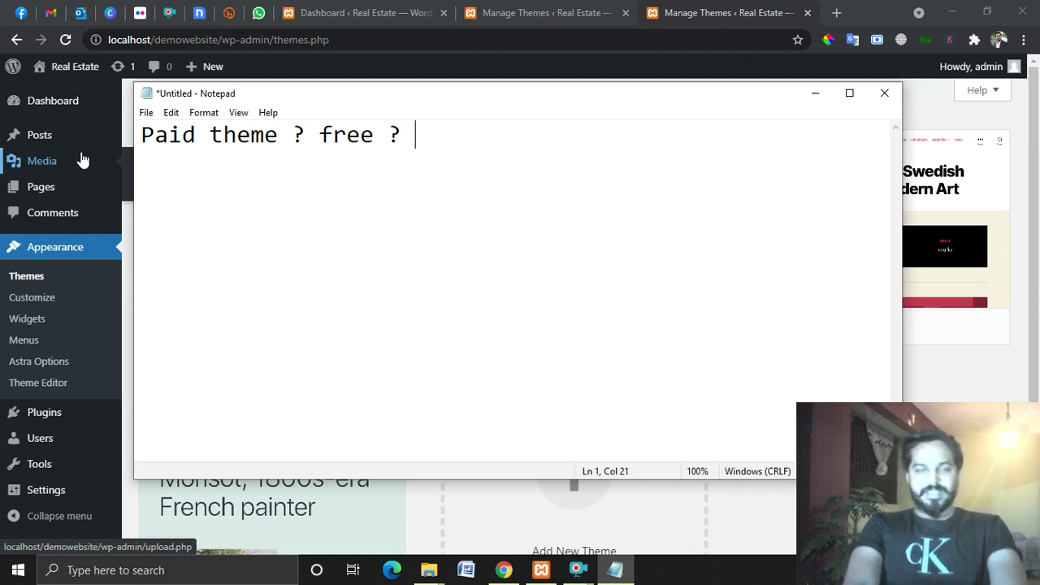
Tidy the spacing and question marks so the note reads 'Paid theme? free?'.
{"action": "left_click_drag", "start_coordinate": [316, 134], "coordinate": [113, 149]}
{"action": "left_click", "coordinate": [436, 132]}
{"action": "left_click_drag", "start_coordinate": [436, 133], "coordinate": [383, 133]}
{"action": "key", "text": "BackSpace"}
{"action": "key", "text": "BackSpace"}
{"action": "type", "text": "?"}
{"action": "left_click", "coordinate": [279, 135]}
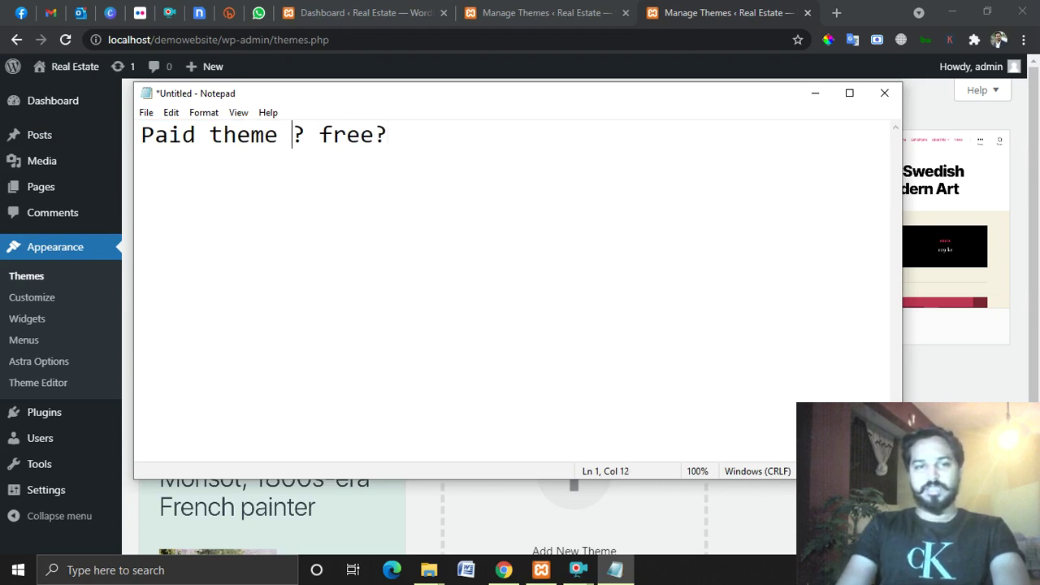
{"action": "key", "text": "BackSpace"}
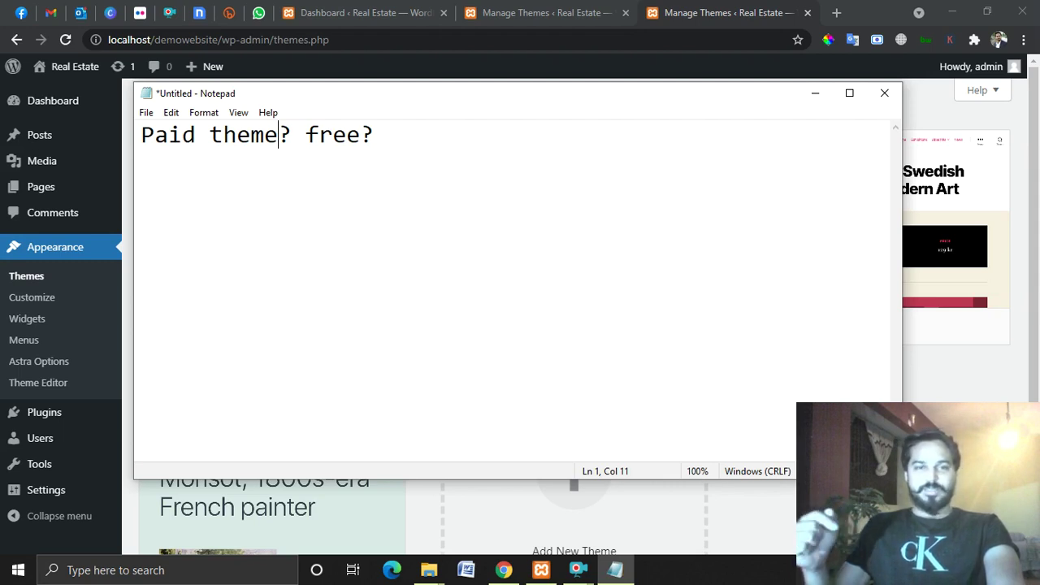
Highlight parts of the note, such as 'free?', while explaining it.
{"action": "left_click", "coordinate": [434, 139]}
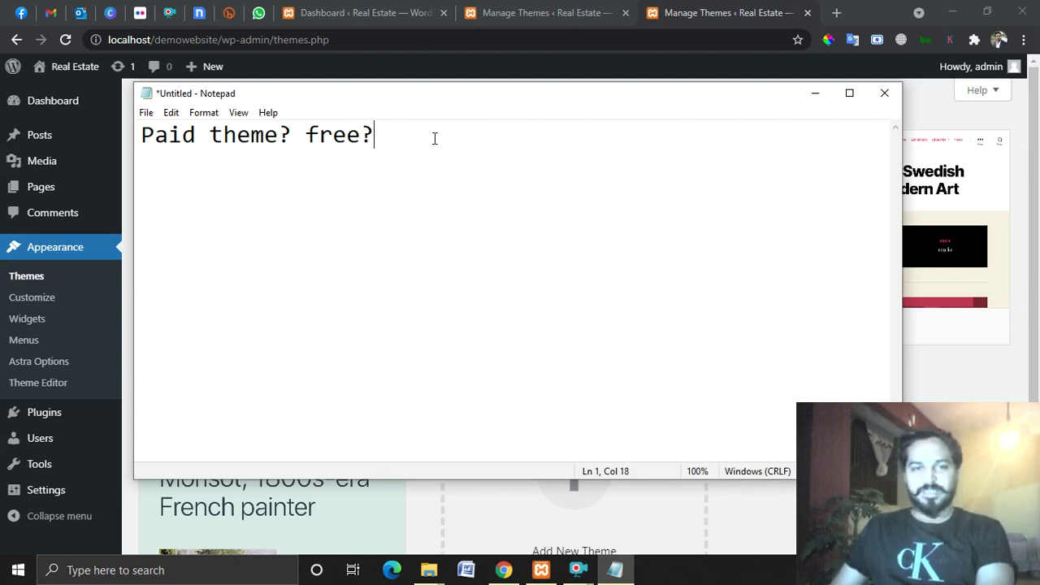
{"action": "left_click_drag", "start_coordinate": [390, 138], "coordinate": [186, 155]}
{"action": "left_click", "coordinate": [306, 143]}
{"action": "left_click", "coordinate": [386, 138]}
{"action": "left_click_drag", "start_coordinate": [387, 139], "coordinate": [300, 135]}
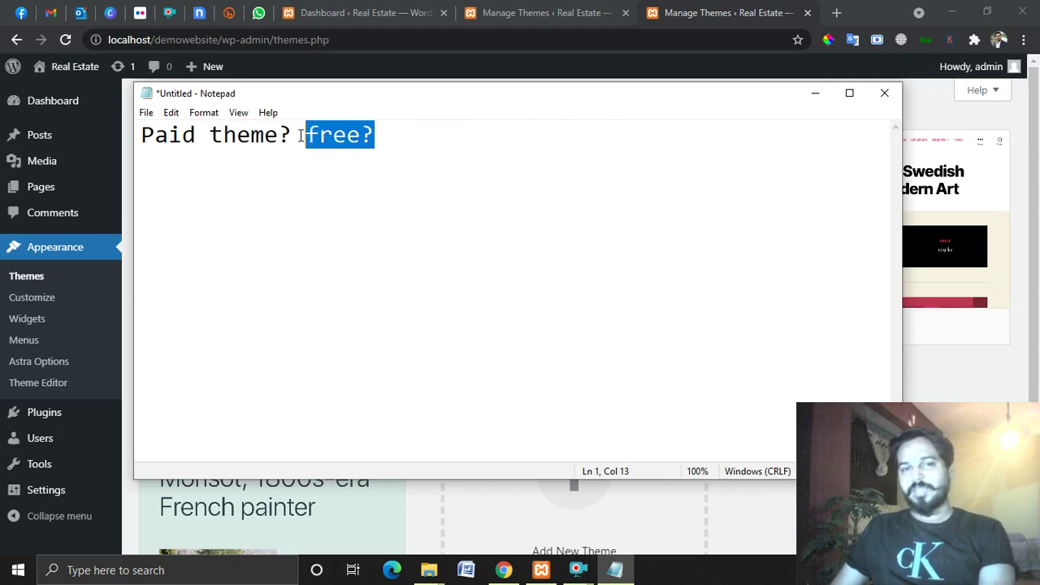
{"action": "left_click", "coordinate": [471, 122]}
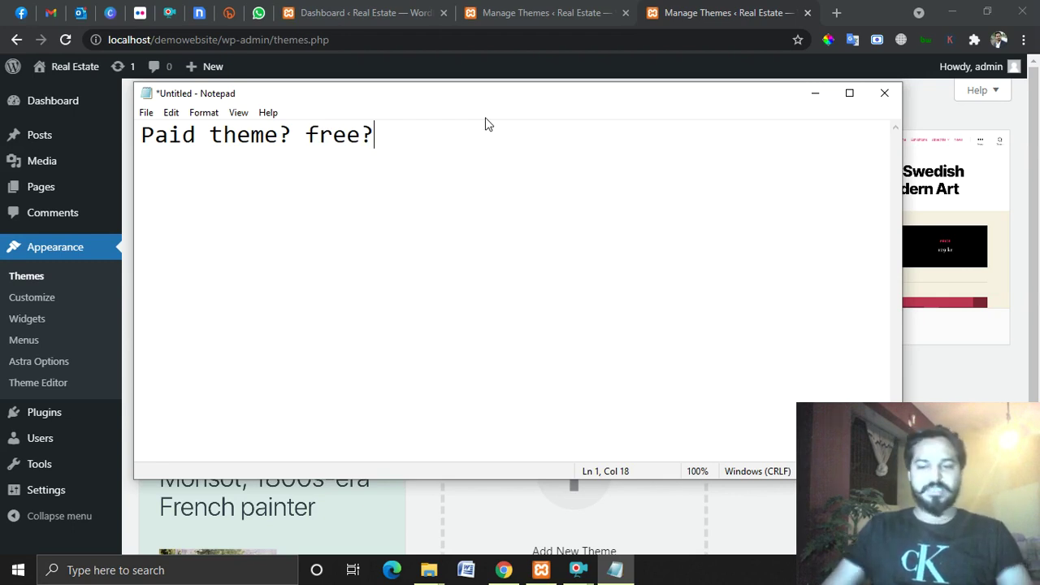
Add blank lines, erase all the note text, and minimize Notepad.
{"action": "key", "text": "Return"}
{"action": "key", "text": "Return"}
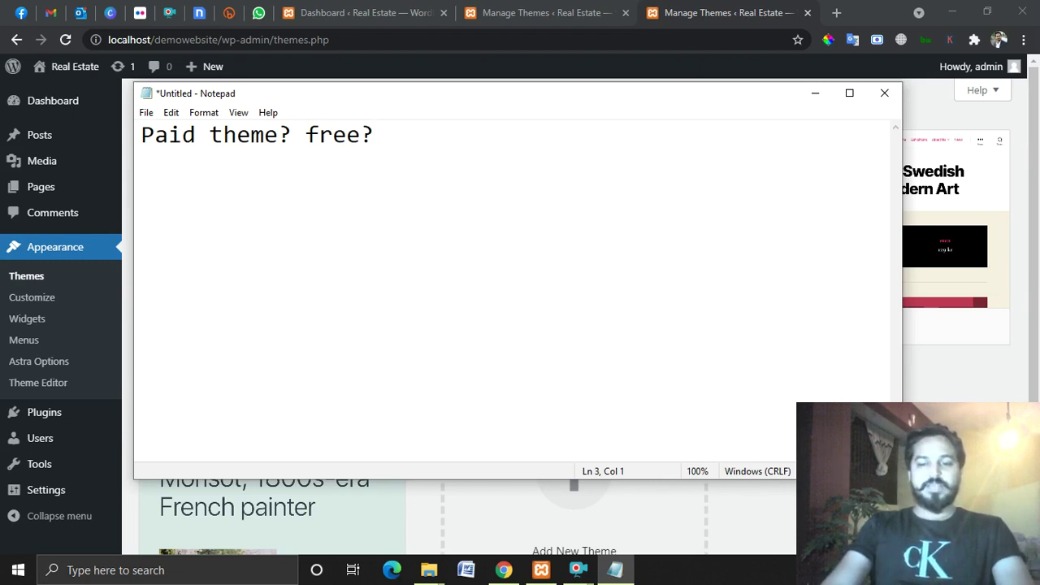
{"action": "key", "text": "ctrl+a"}
{"action": "key", "text": "BackSpace"}
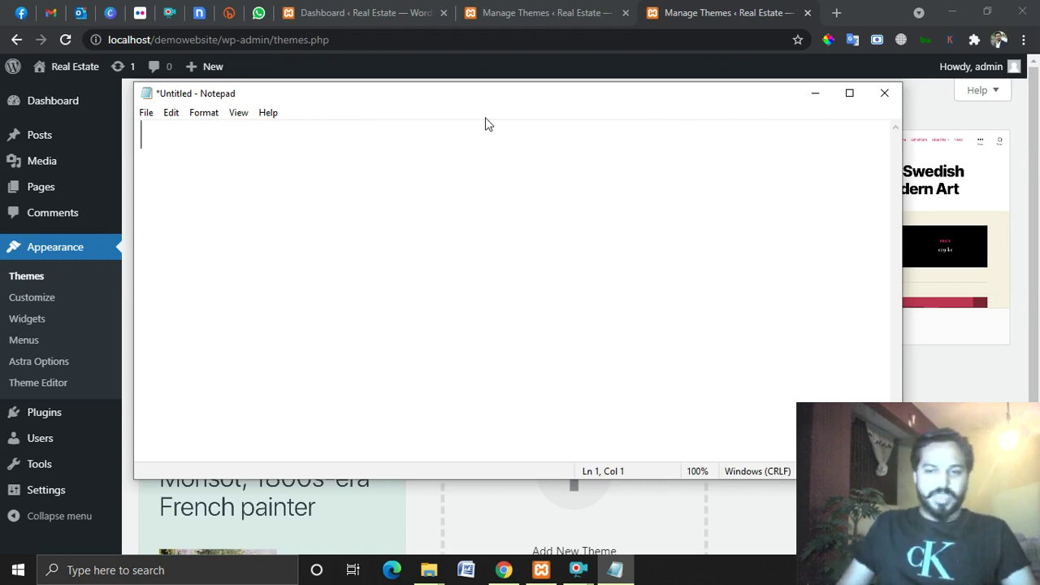
{"action": "left_click", "coordinate": [818, 98]}
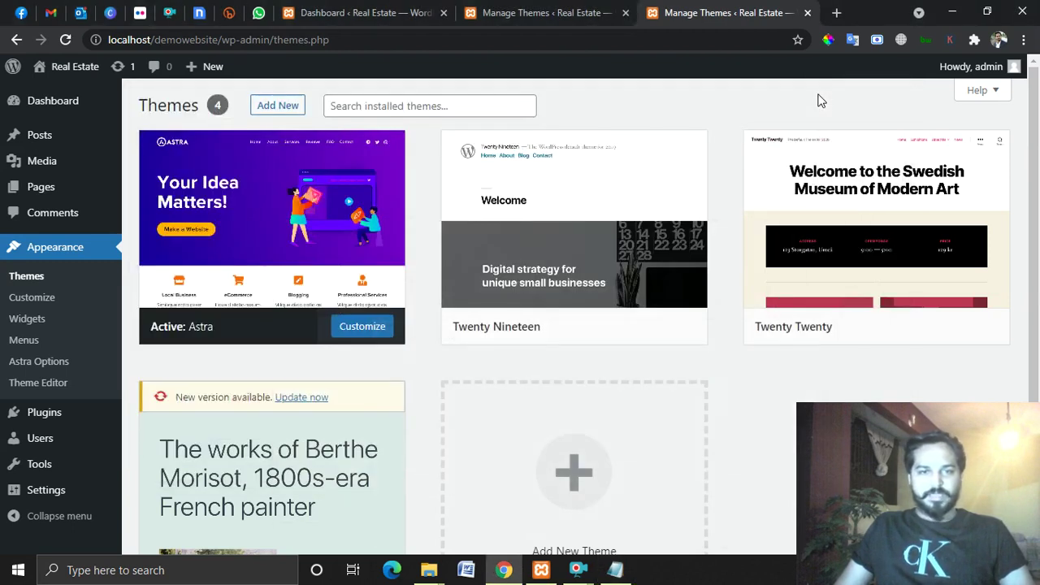
Reload the installed themes list and open the site's front end in a new tab.
{"action": "scroll", "coordinate": [260, 317], "scroll_direction": "down", "scroll_amount": 2}
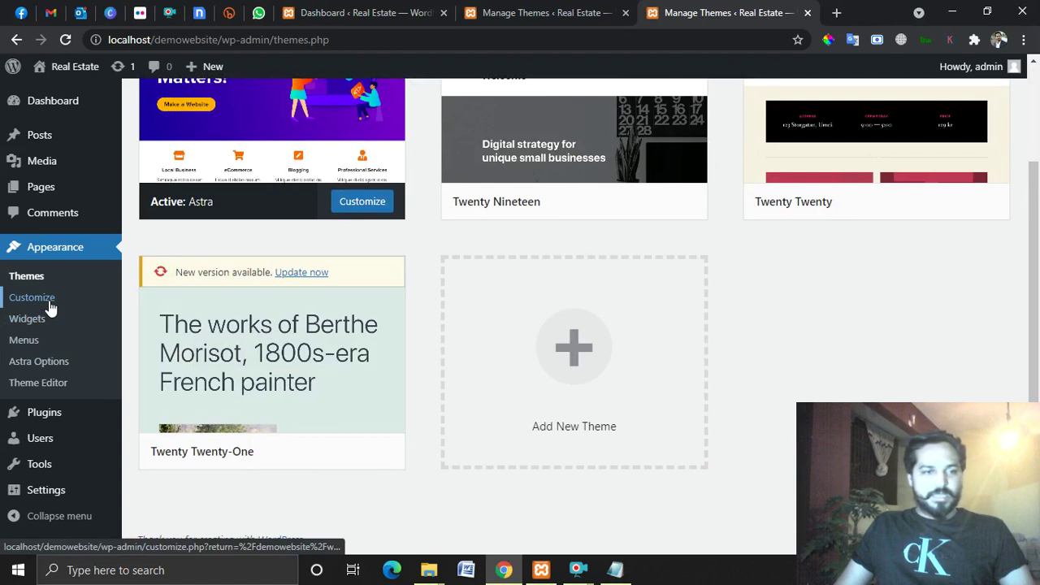
{"action": "left_click", "coordinate": [31, 280]}
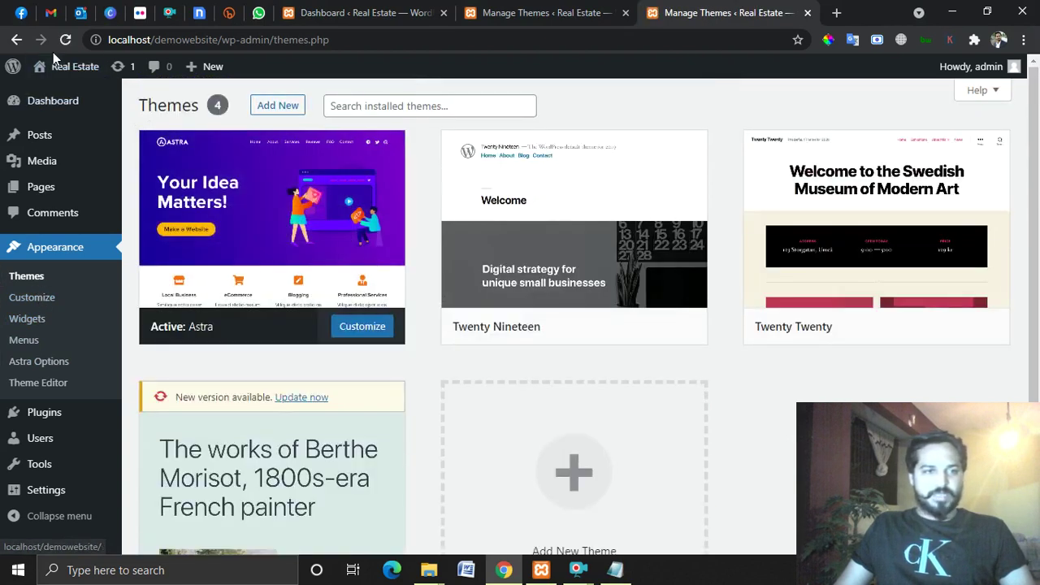
{"action": "mouse_move", "coordinate": [65, 68]}
{"action": "right_click", "coordinate": [80, 90]}
{"action": "left_click", "coordinate": [101, 102]}
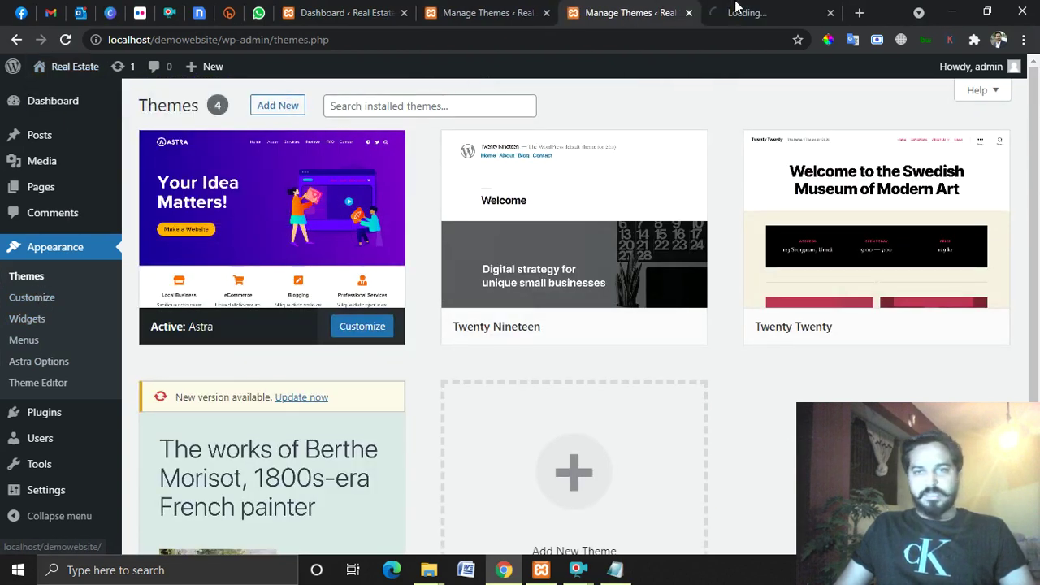
{"action": "left_click", "coordinate": [743, 12]}
Glance at the site, return to the Manage Themes tab, and go to Add New Themes.
{"action": "scroll", "coordinate": [666, 276], "scroll_direction": "down", "scroll_amount": 5}
{"action": "scroll", "coordinate": [603, 303], "scroll_direction": "up", "scroll_amount": 5}
{"action": "left_click", "coordinate": [631, 12]}
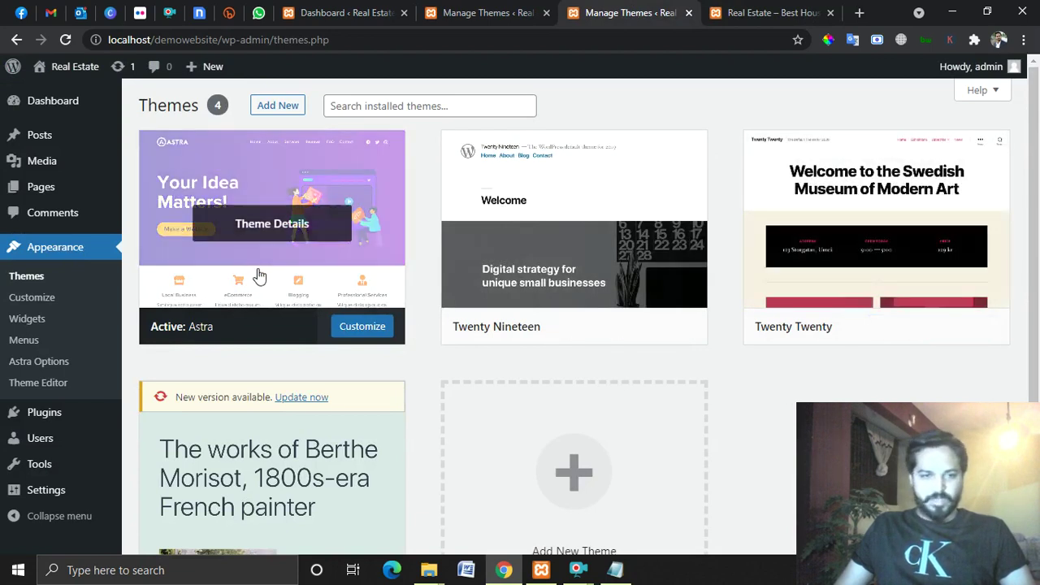
{"action": "scroll", "coordinate": [700, 415], "scroll_direction": "down", "scroll_amount": 2}
{"action": "scroll", "coordinate": [603, 244], "scroll_direction": "up", "scroll_amount": 2}
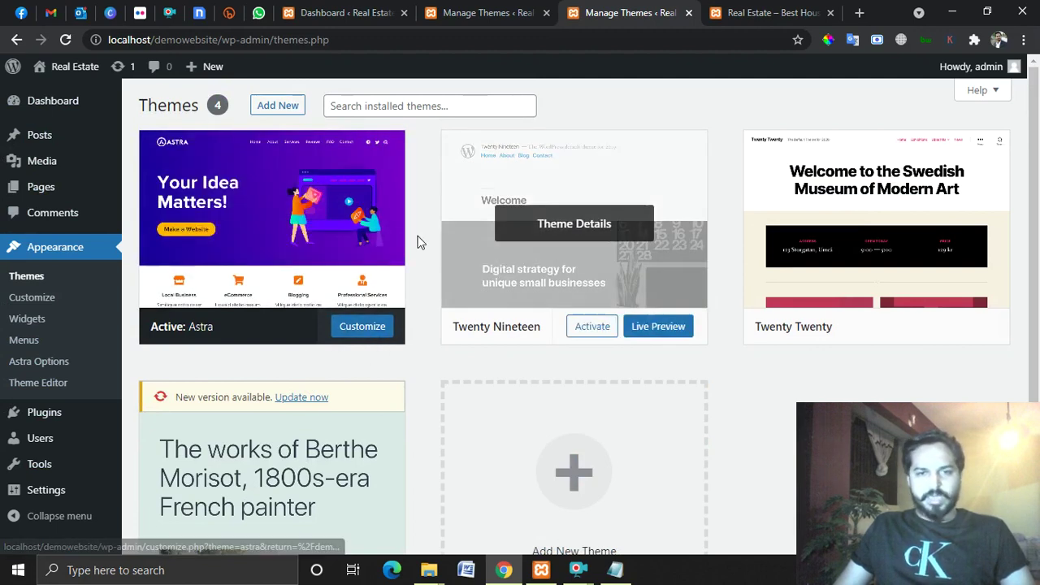
{"action": "left_click", "coordinate": [270, 106]}
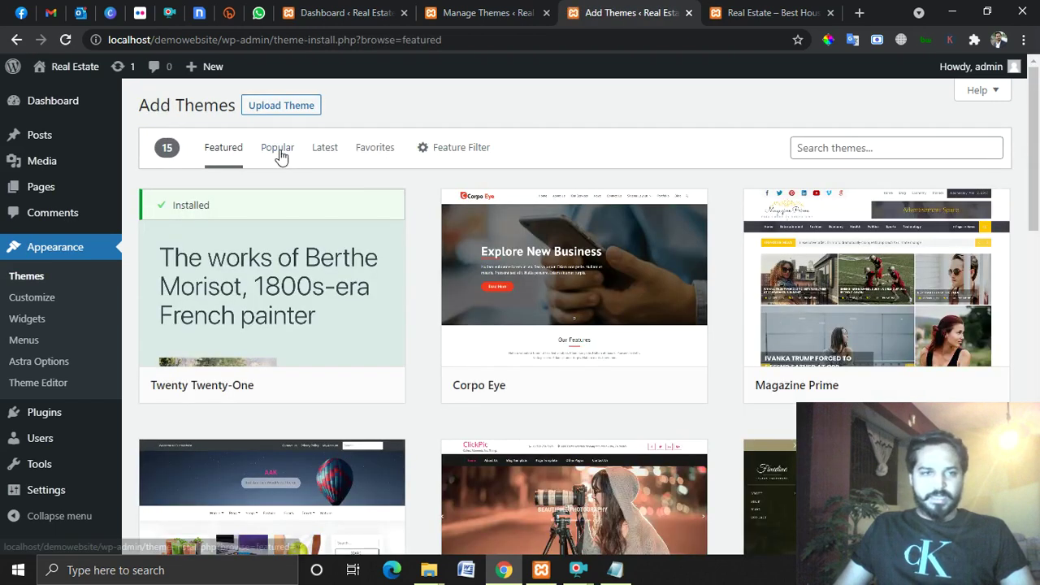
Browse the Popular themes and install OceanWP.
{"action": "left_click", "coordinate": [278, 153]}
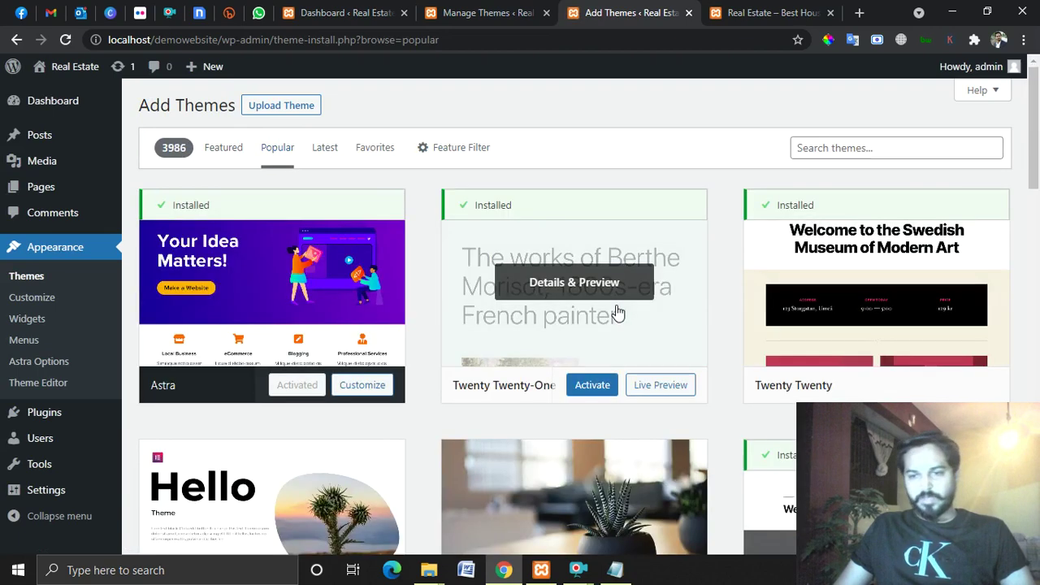
{"action": "scroll", "coordinate": [541, 376], "scroll_direction": "down", "scroll_amount": 4}
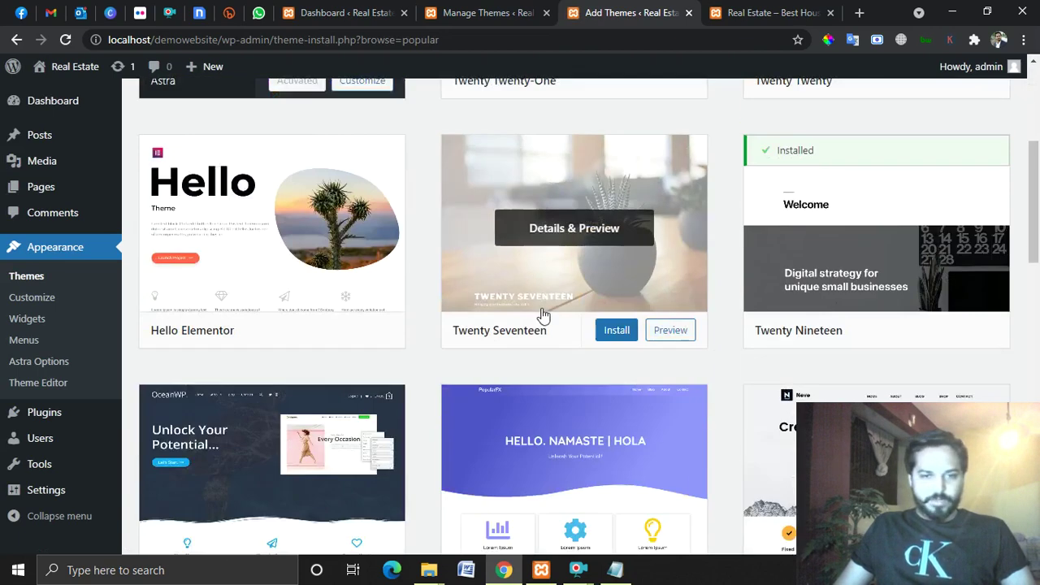
{"action": "scroll", "coordinate": [589, 273], "scroll_direction": "down", "scroll_amount": 5}
{"action": "scroll", "coordinate": [257, 177], "scroll_direction": "up", "scroll_amount": 2}
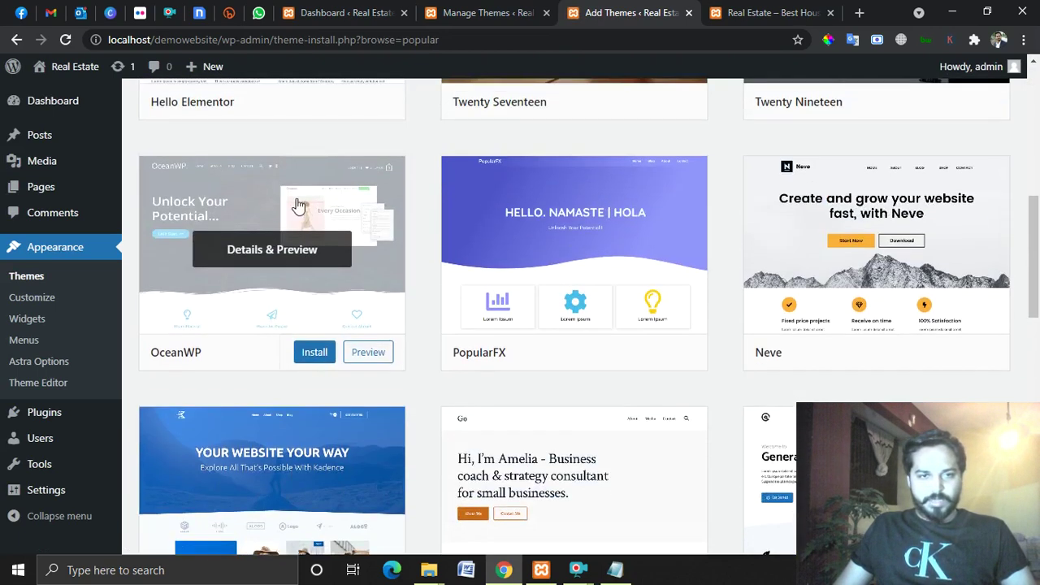
{"action": "scroll", "coordinate": [480, 304], "scroll_direction": "up", "scroll_amount": 5}
{"action": "scroll", "coordinate": [402, 395], "scroll_direction": "down", "scroll_amount": 4}
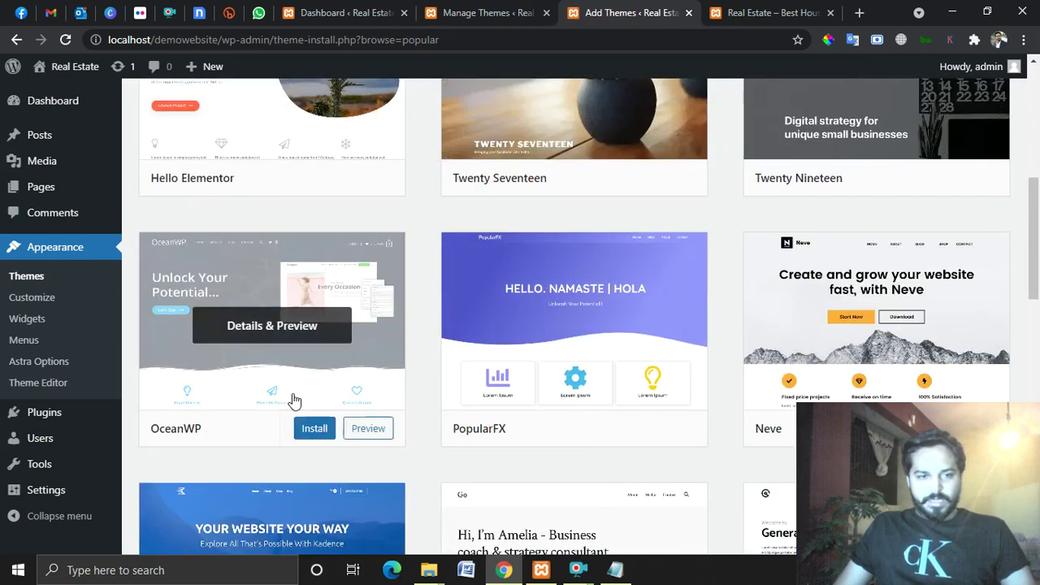
{"action": "left_click", "coordinate": [317, 429]}
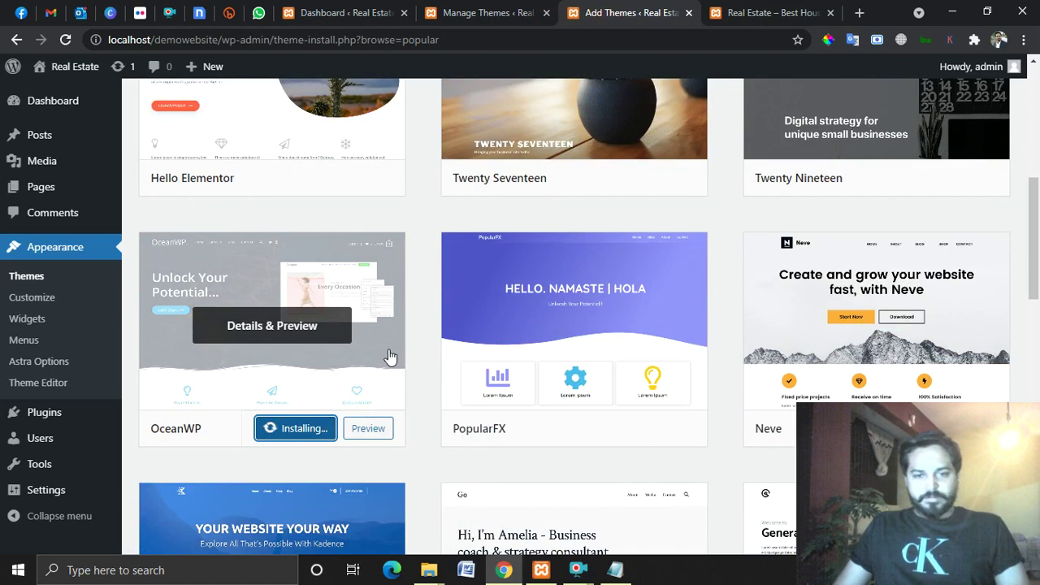
Activate the newly installed OceanWP theme.
{"action": "mouse_move", "coordinate": [578, 570]}
{"action": "left_click", "coordinate": [636, 494]}
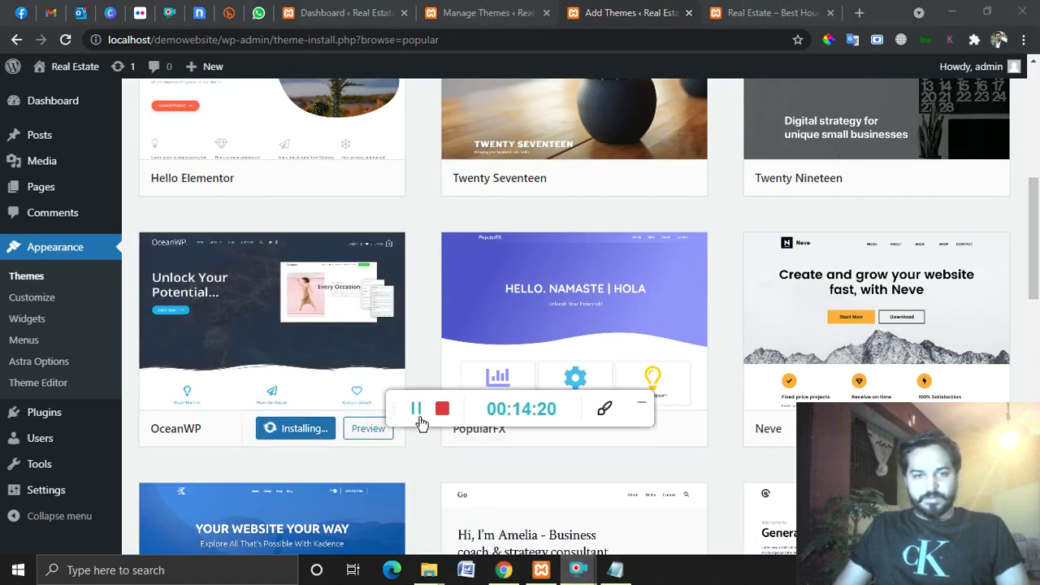
{"action": "scroll", "coordinate": [669, 430], "scroll_direction": "down", "scroll_amount": 1}
{"action": "left_click", "coordinate": [643, 404]}
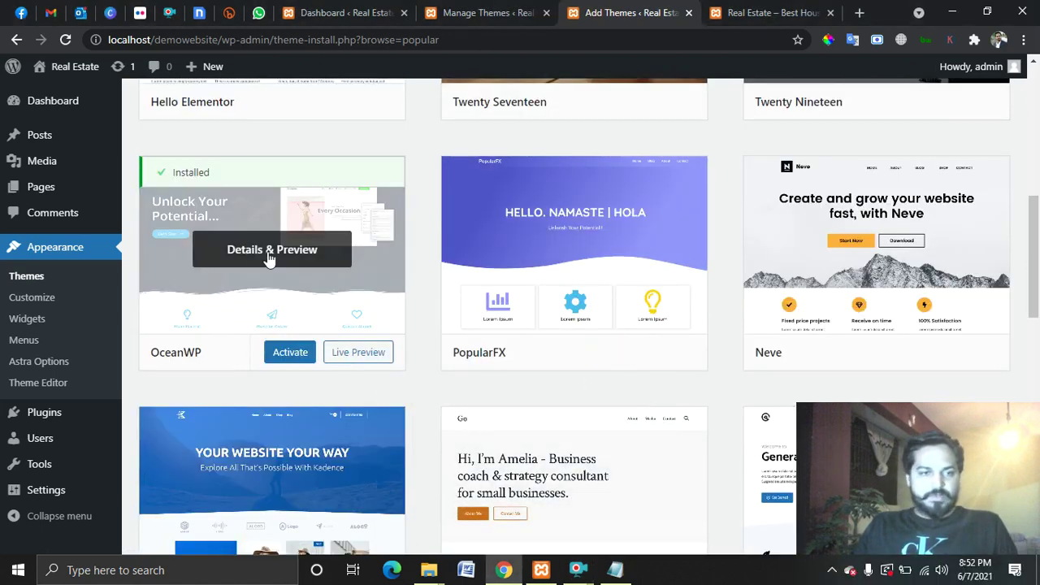
{"action": "left_click", "coordinate": [292, 355]}
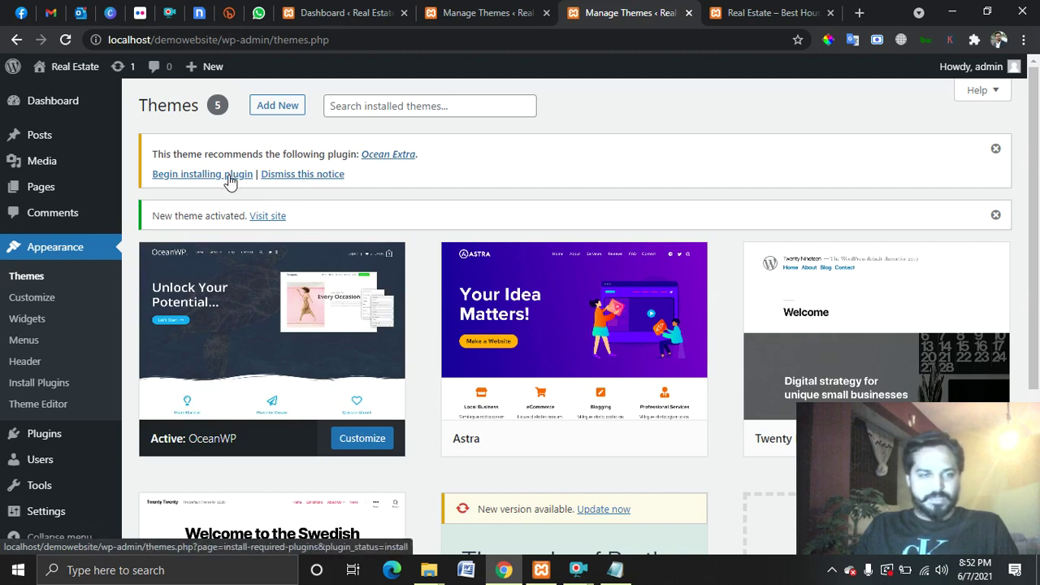
Bulk-install the recommended Ocean Extra plugin and continue to the OceanWP welcome Dashboard.
{"action": "left_click", "coordinate": [230, 182]}
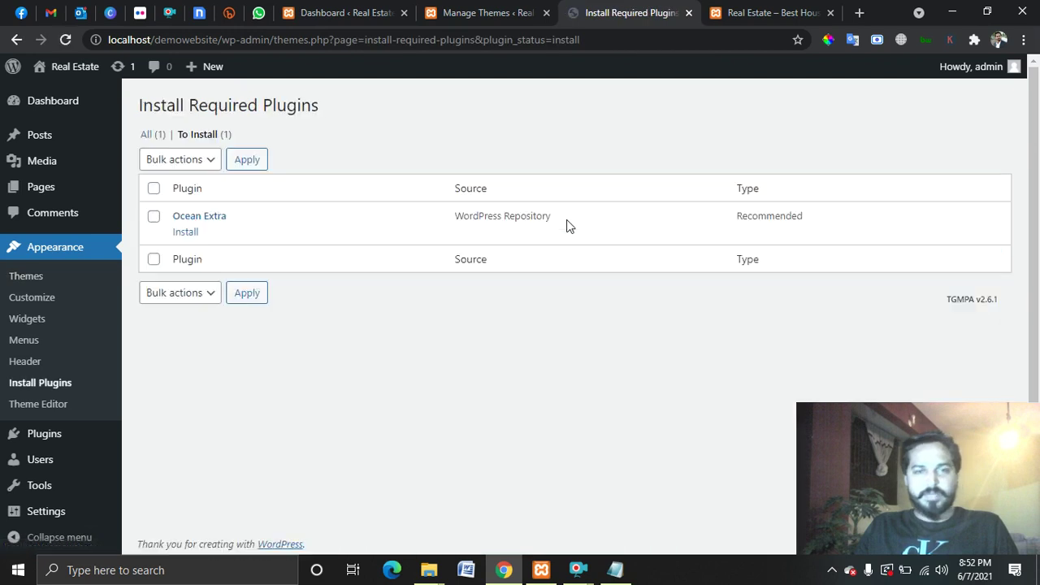
{"action": "left_click", "coordinate": [154, 188]}
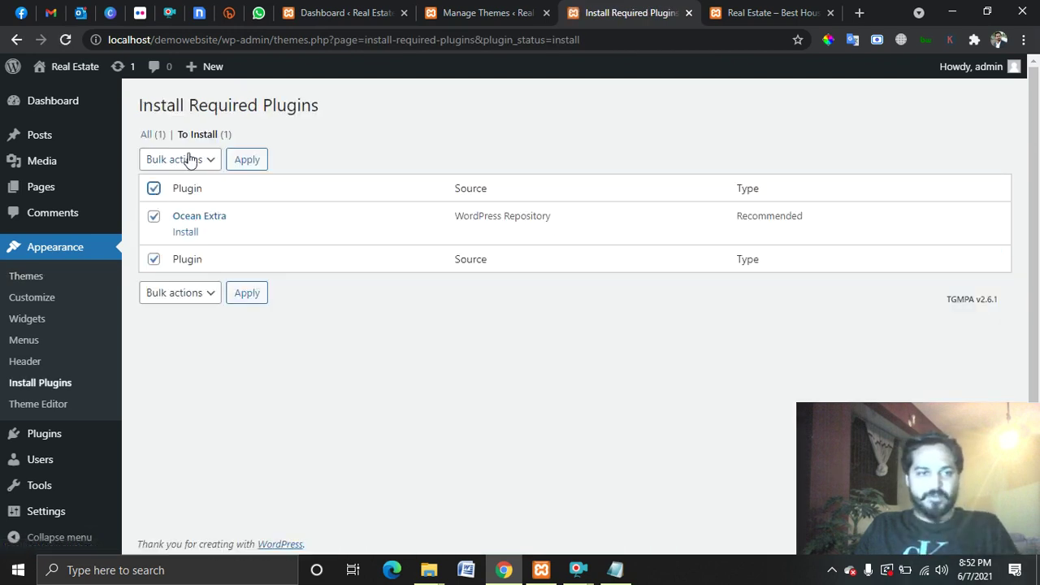
{"action": "left_click", "coordinate": [193, 159]}
{"action": "left_click", "coordinate": [181, 194]}
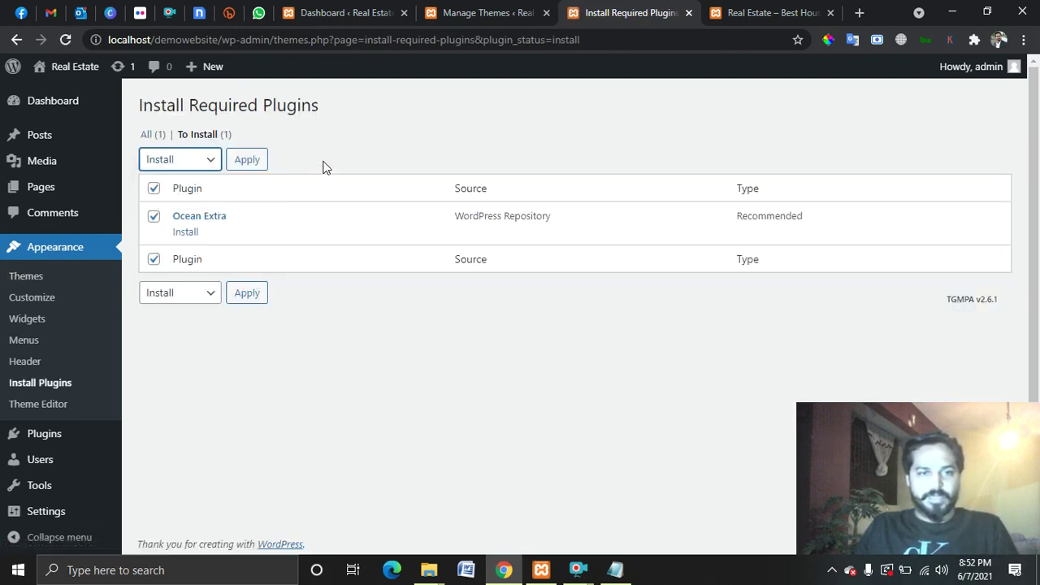
{"action": "left_click", "coordinate": [246, 160]}
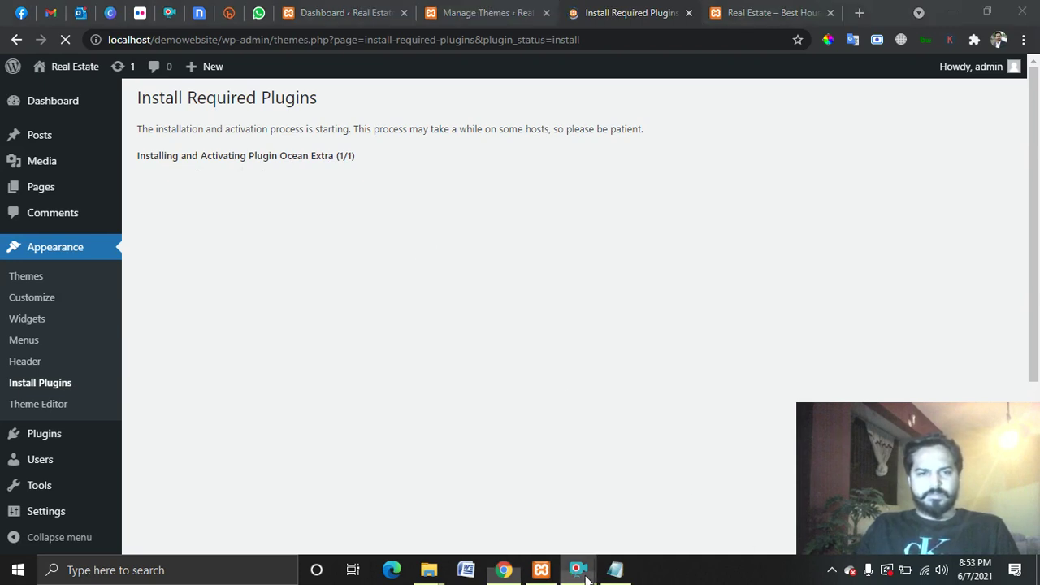
{"action": "mouse_move", "coordinate": [578, 569]}
{"action": "left_click", "coordinate": [648, 481]}
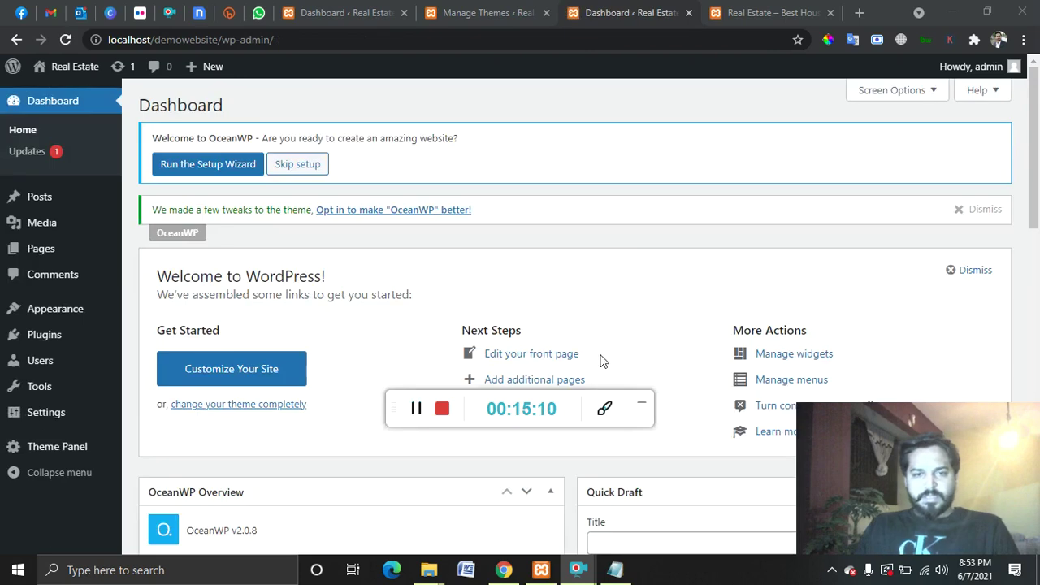
Open the live Real Estate site in a background tab from the admin bar.
{"action": "left_click", "coordinate": [643, 408]}
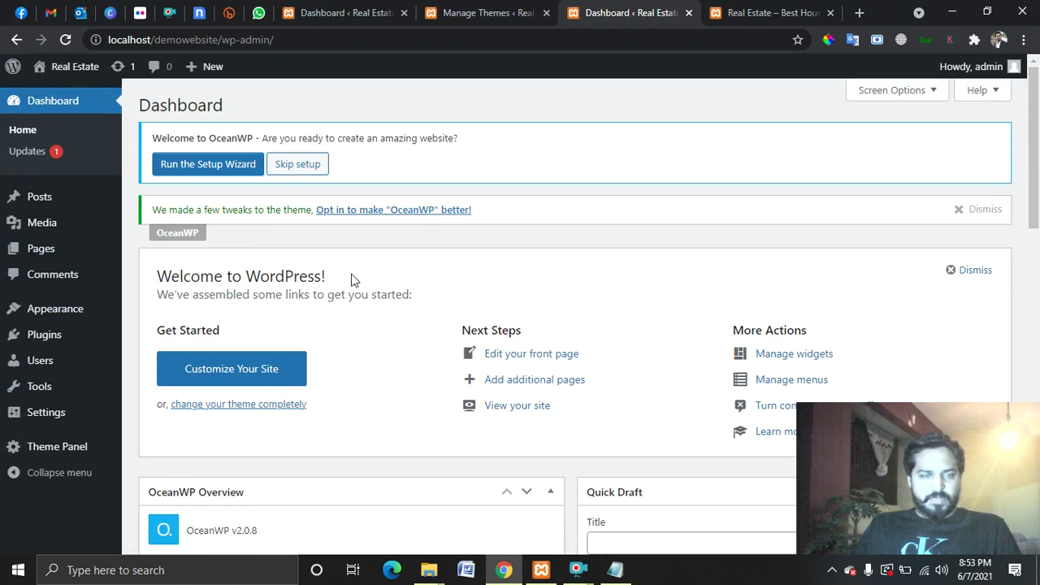
{"action": "mouse_move", "coordinate": [65, 67]}
{"action": "middle_click", "coordinate": [50, 91]}
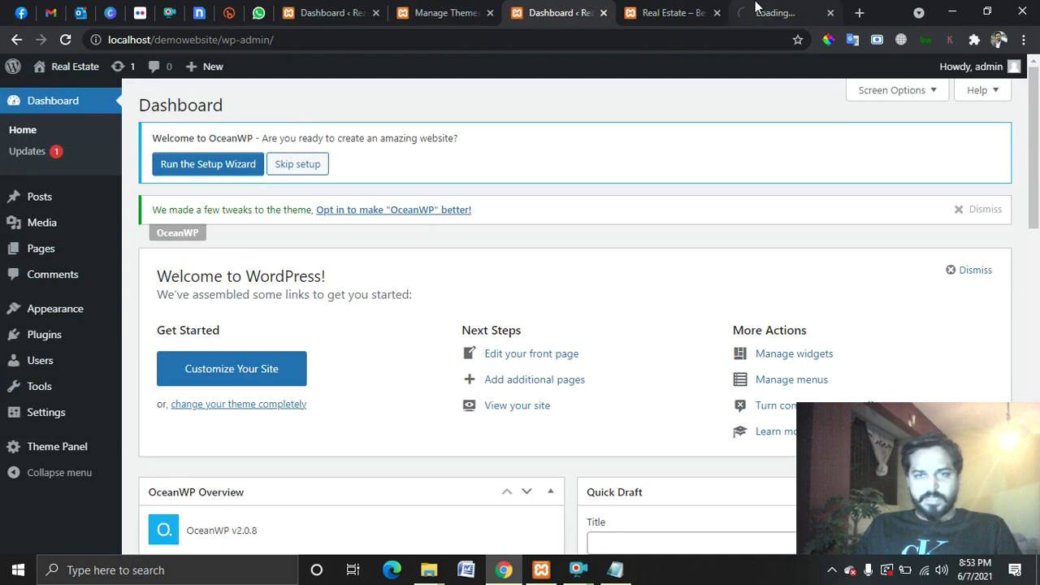
Check the front page in OceanWP's sidebar layout, then close both site tabs, back to the Dashboard.
{"action": "left_click", "coordinate": [666, 12]}
{"action": "left_click", "coordinate": [716, 13]}
{"action": "scroll", "coordinate": [644, 291], "scroll_direction": "down", "scroll_amount": 2}
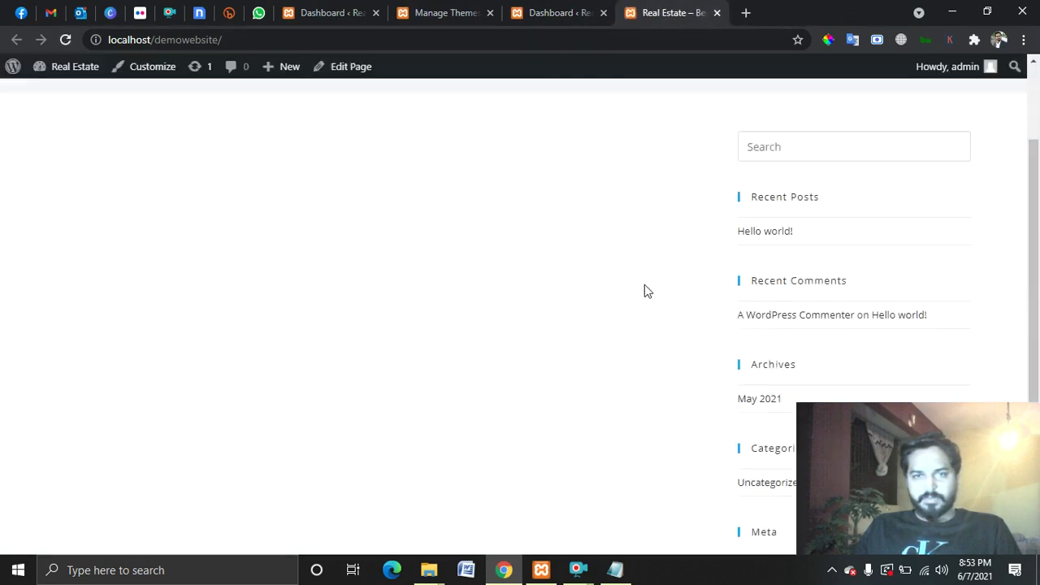
{"action": "scroll", "coordinate": [683, 304], "scroll_direction": "up", "scroll_amount": 2}
{"action": "left_click", "coordinate": [830, 12]}
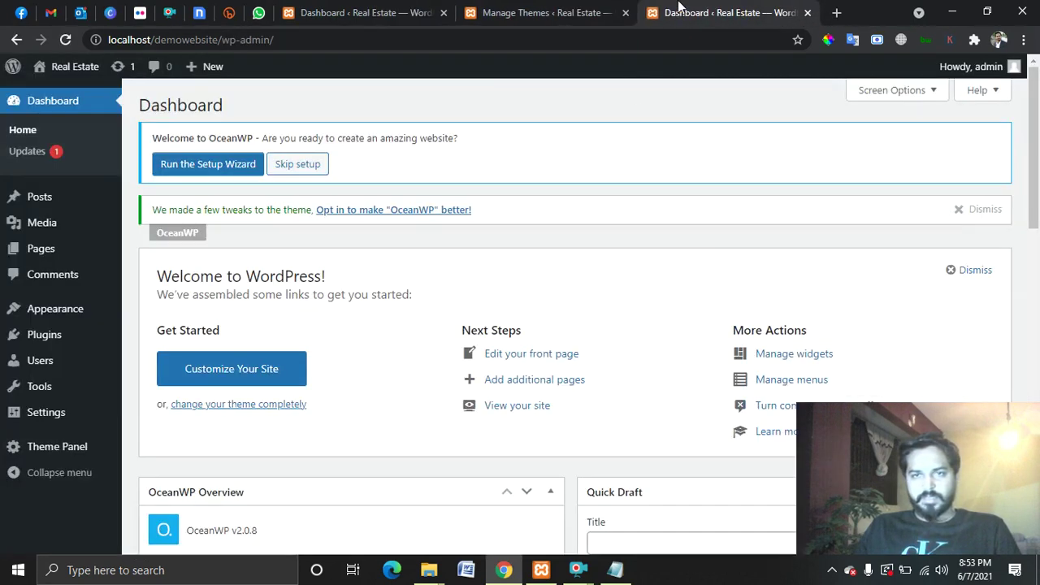
Launch the OceanWP setup wizard and proceed to the demo-choosing step.
{"action": "left_click", "coordinate": [218, 165]}
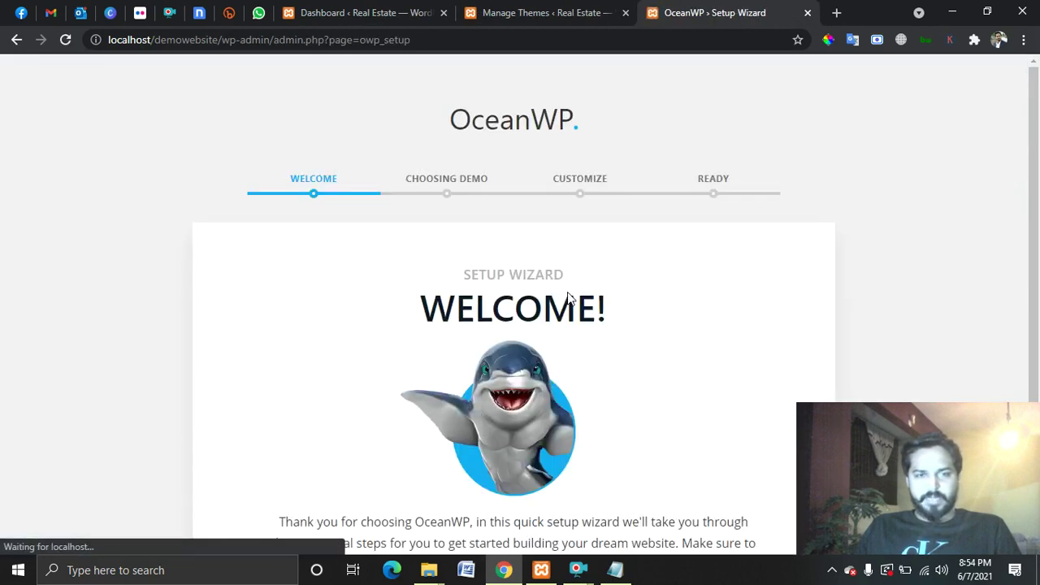
{"action": "scroll", "coordinate": [714, 284], "scroll_direction": "down", "scroll_amount": 2}
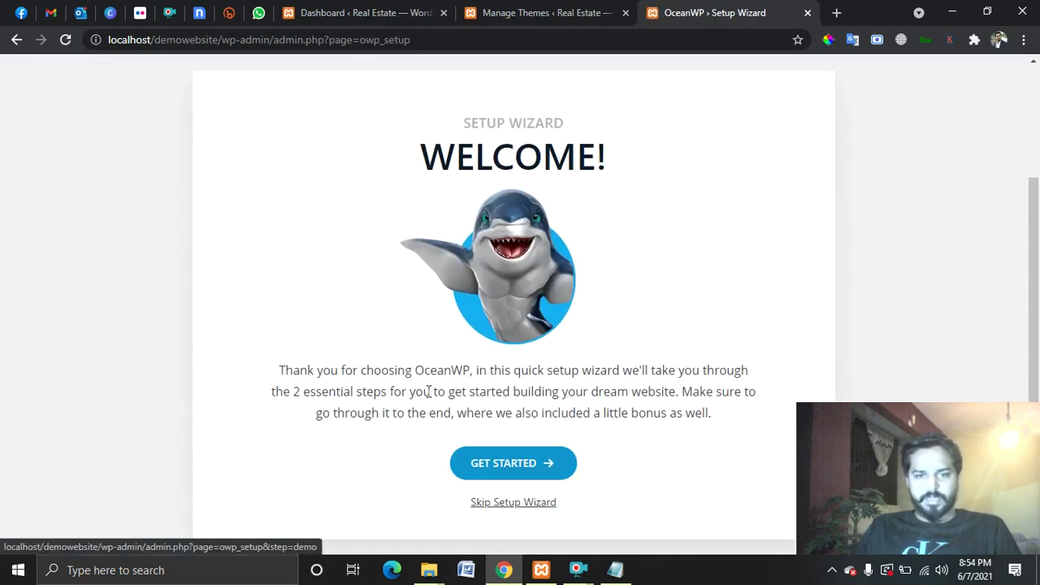
{"action": "scroll", "coordinate": [436, 254], "scroll_direction": "up", "scroll_amount": 2}
{"action": "scroll", "coordinate": [455, 325], "scroll_direction": "down", "scroll_amount": 2}
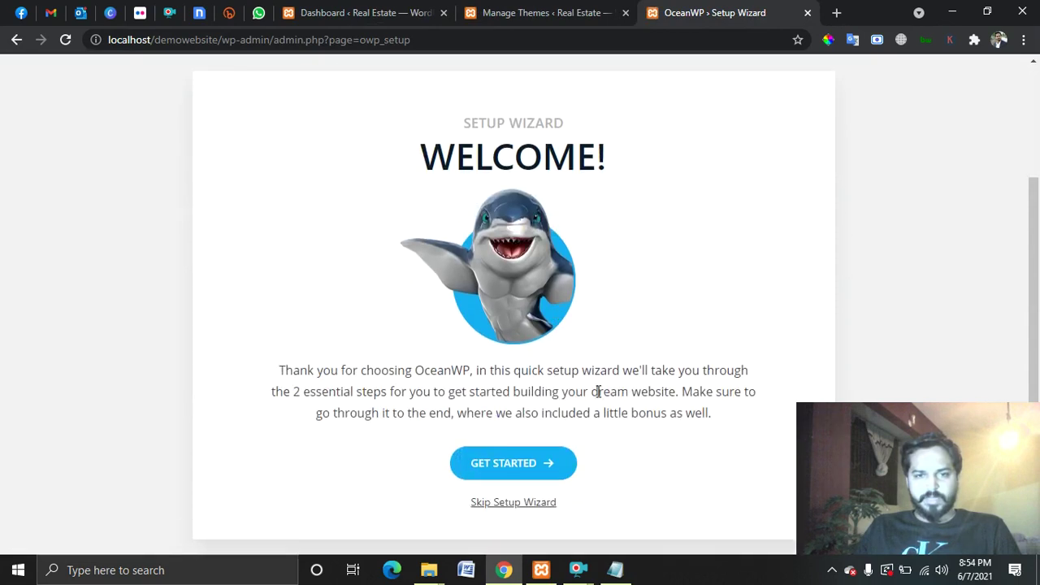
{"action": "left_click", "coordinate": [524, 472]}
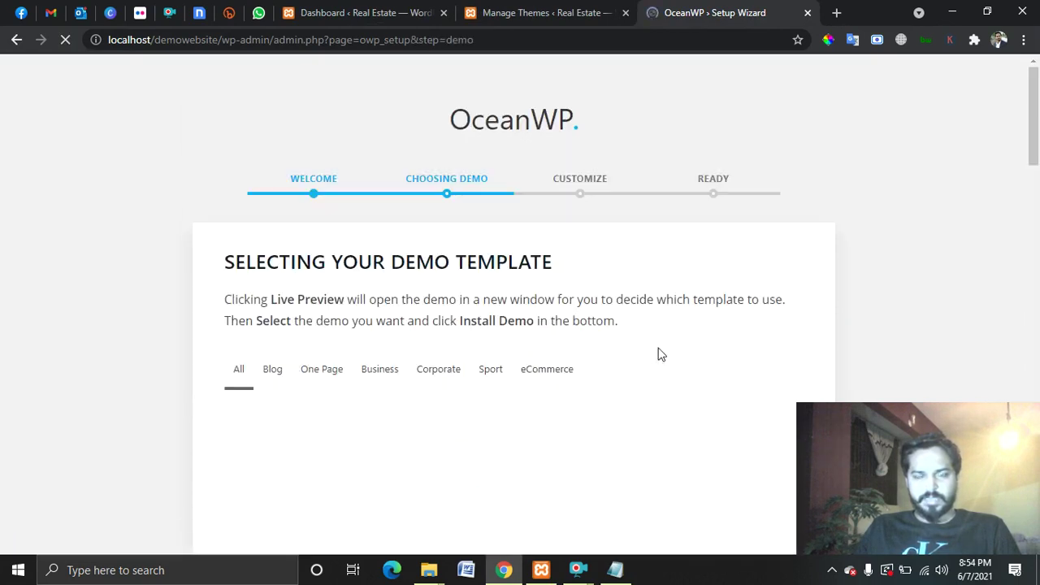
Read the instructions about selecting a demo template.
{"action": "scroll", "coordinate": [656, 339], "scroll_direction": "down", "scroll_amount": 3}
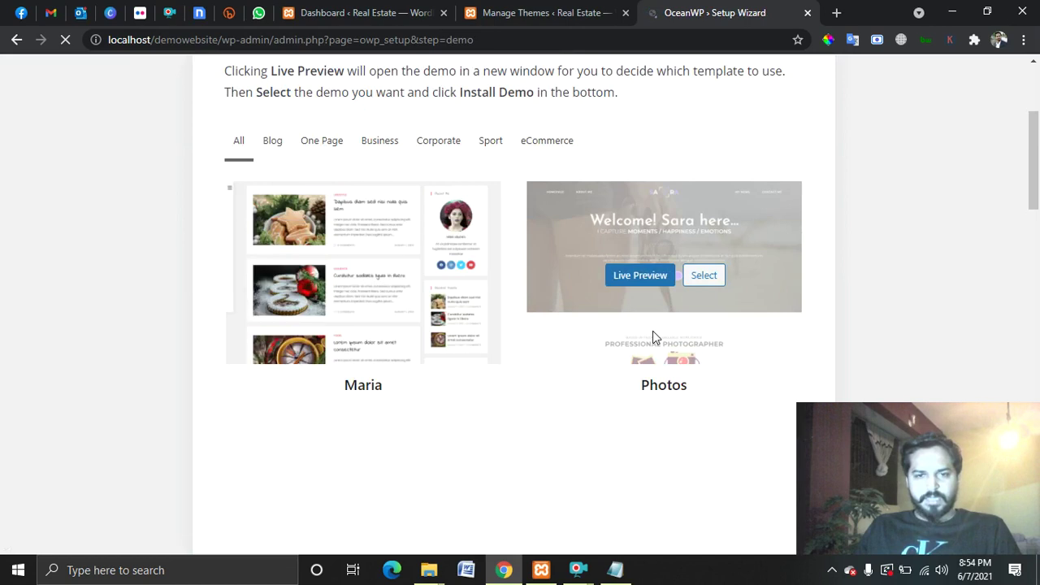
{"action": "scroll", "coordinate": [598, 292], "scroll_direction": "up", "scroll_amount": 3}
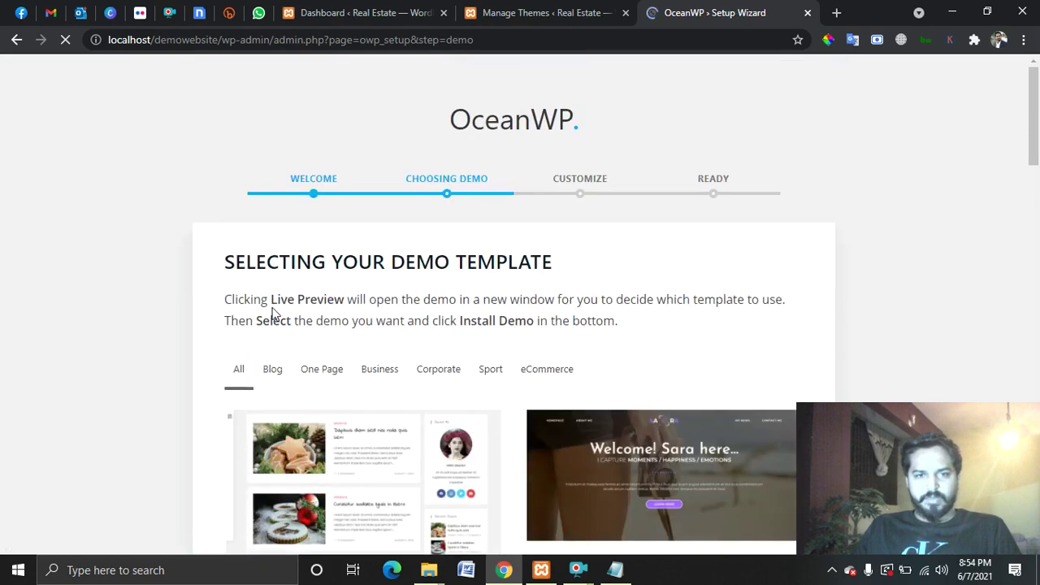
{"action": "left_click_drag", "start_coordinate": [274, 300], "coordinate": [398, 320]}
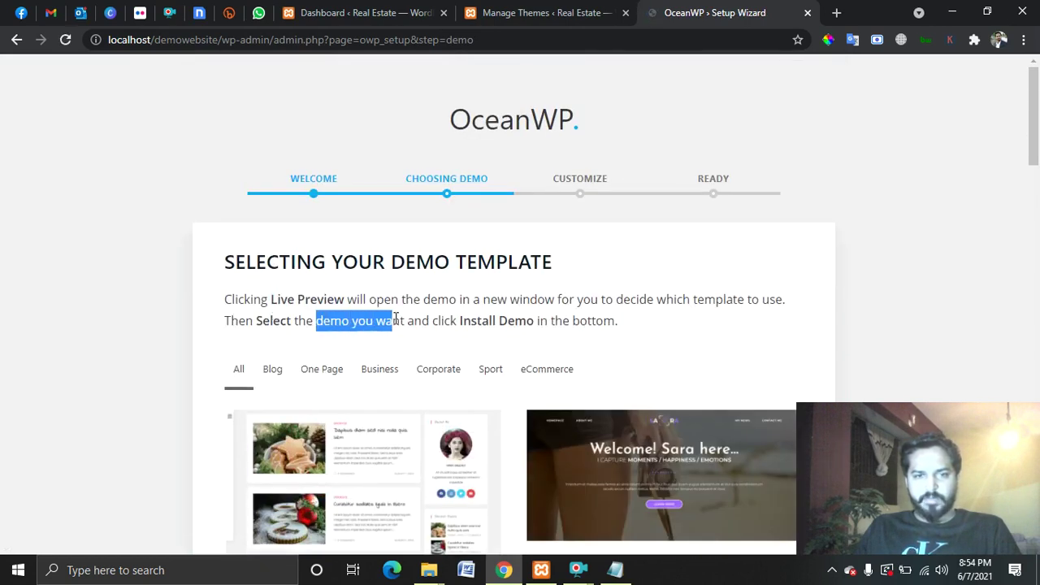
{"action": "left_click_drag", "start_coordinate": [463, 320], "coordinate": [537, 320]}
{"action": "left_click", "coordinate": [615, 320]}
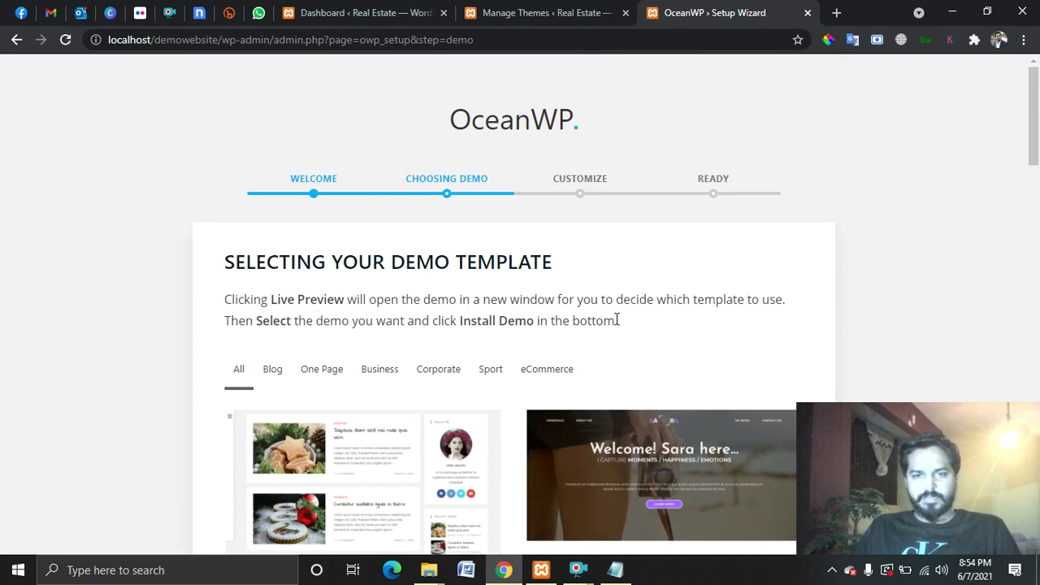
Browse the demo templates and select the Megagym demo.
{"action": "scroll", "coordinate": [734, 256], "scroll_direction": "down", "scroll_amount": 3}
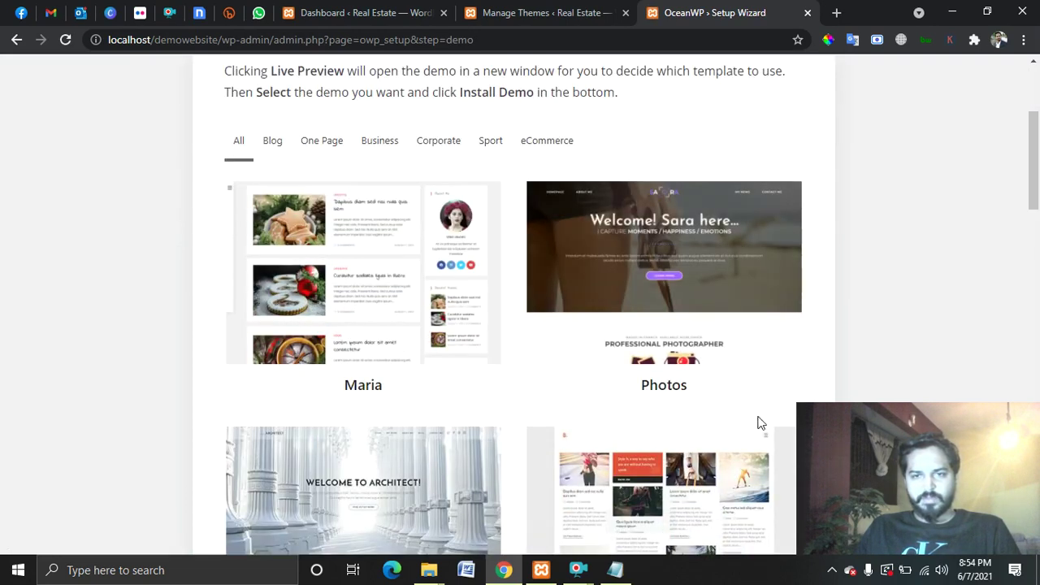
{"action": "scroll", "coordinate": [756, 411], "scroll_direction": "down", "scroll_amount": 2}
{"action": "scroll", "coordinate": [387, 252], "scroll_direction": "down", "scroll_amount": 6}
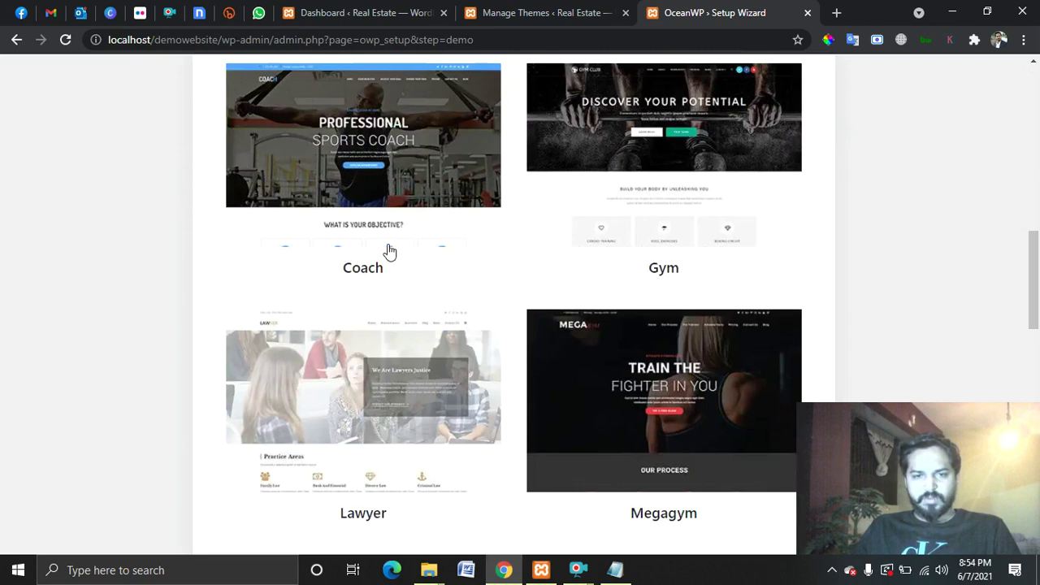
{"action": "scroll", "coordinate": [658, 373], "scroll_direction": "down", "scroll_amount": 2}
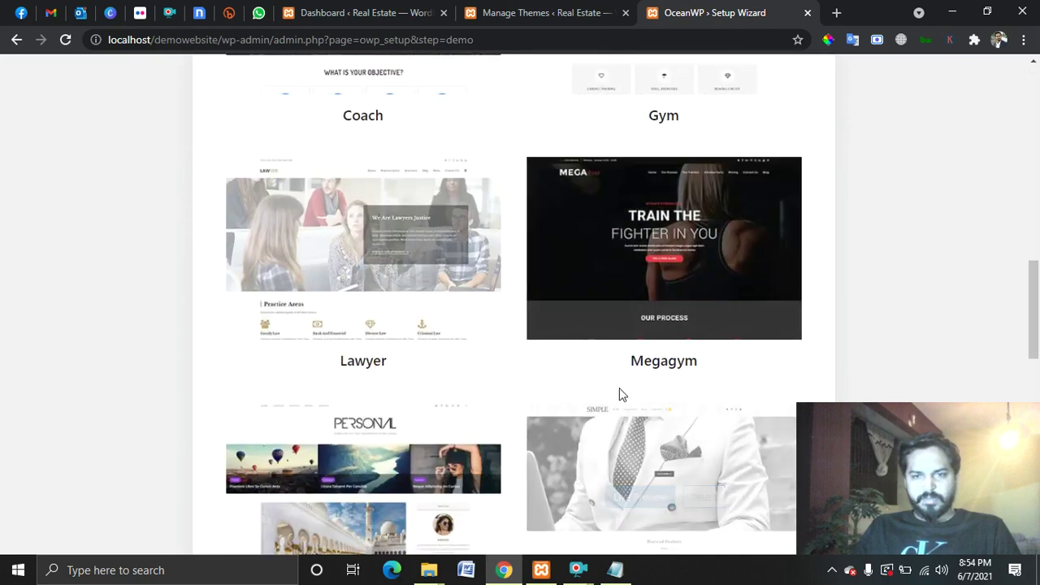
{"action": "scroll", "coordinate": [621, 390], "scroll_direction": "down", "scroll_amount": 4}
{"action": "scroll", "coordinate": [629, 333], "scroll_direction": "down", "scroll_amount": 4}
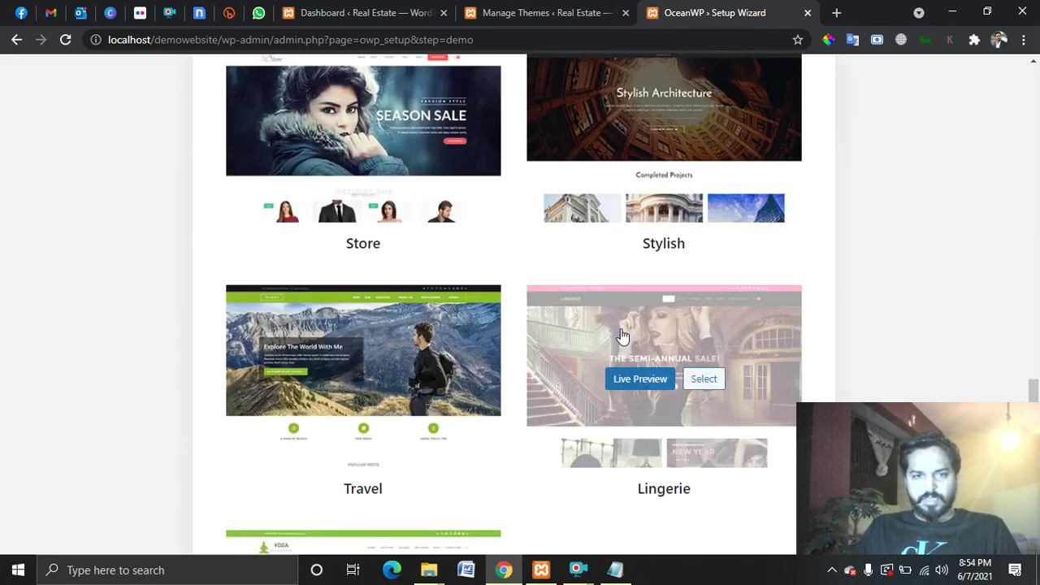
{"action": "scroll", "coordinate": [618, 357], "scroll_direction": "down", "scroll_amount": 4}
{"action": "scroll", "coordinate": [642, 412], "scroll_direction": "up", "scroll_amount": 13}
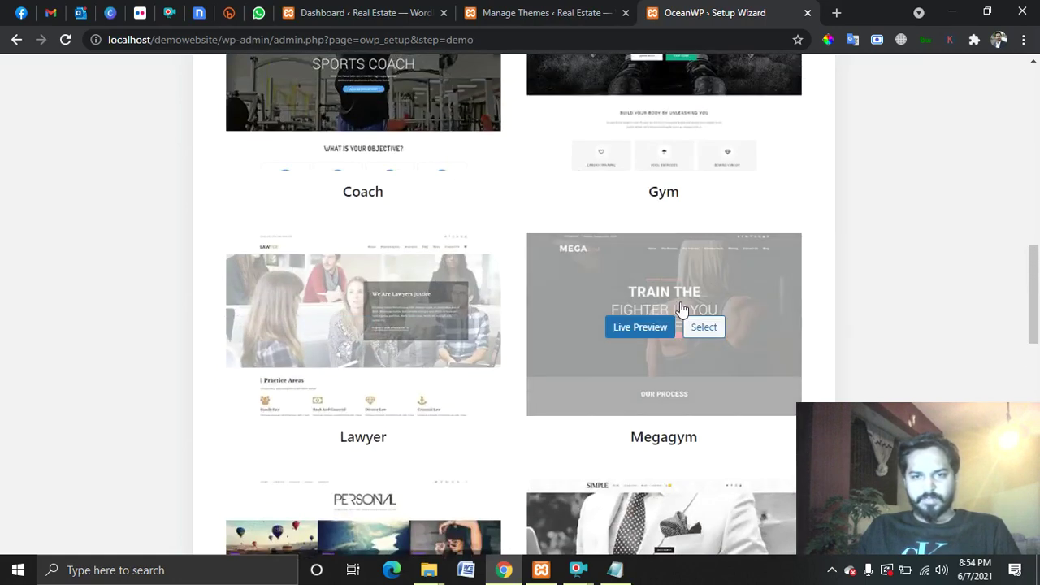
{"action": "scroll", "coordinate": [691, 308], "scroll_direction": "up", "scroll_amount": 2}
{"action": "scroll", "coordinate": [957, 207], "scroll_direction": "down", "scroll_amount": 4}
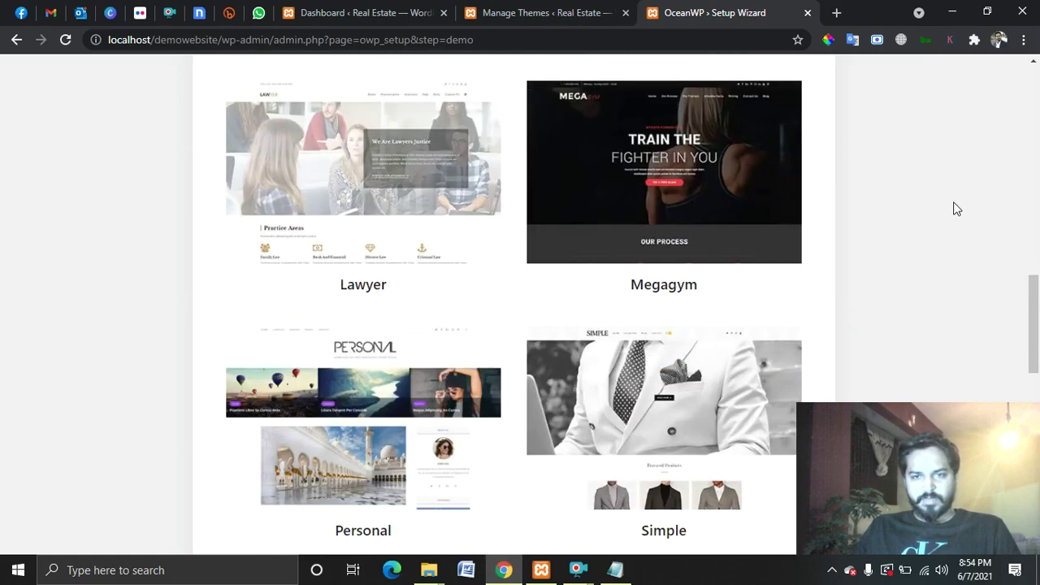
{"action": "scroll", "coordinate": [909, 209], "scroll_direction": "up", "scroll_amount": 1}
{"action": "mouse_move", "coordinate": [653, 303]}
{"action": "scroll", "coordinate": [677, 324], "scroll_direction": "up", "scroll_amount": 1}
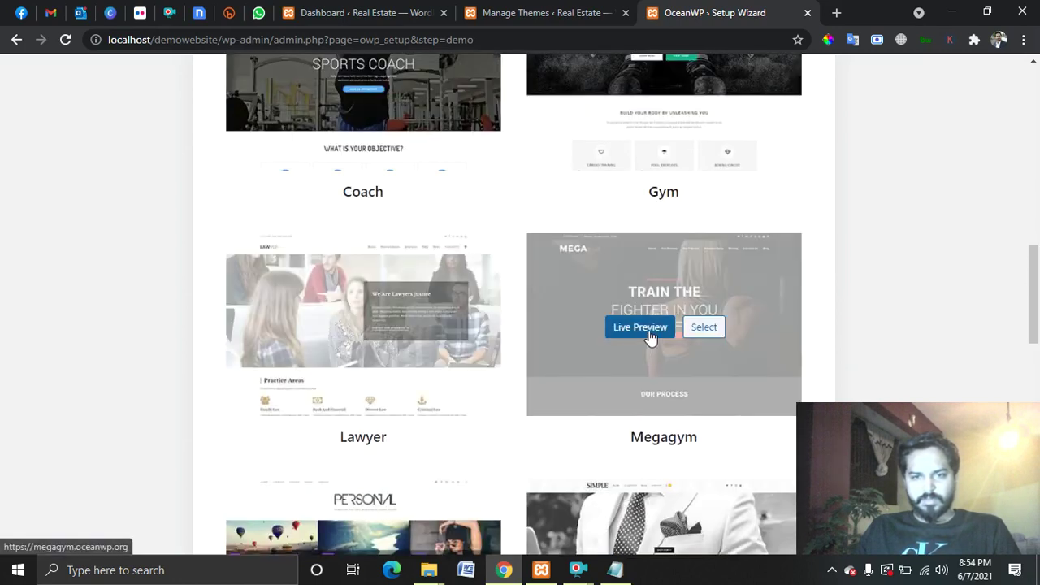
{"action": "left_click", "coordinate": [704, 327]}
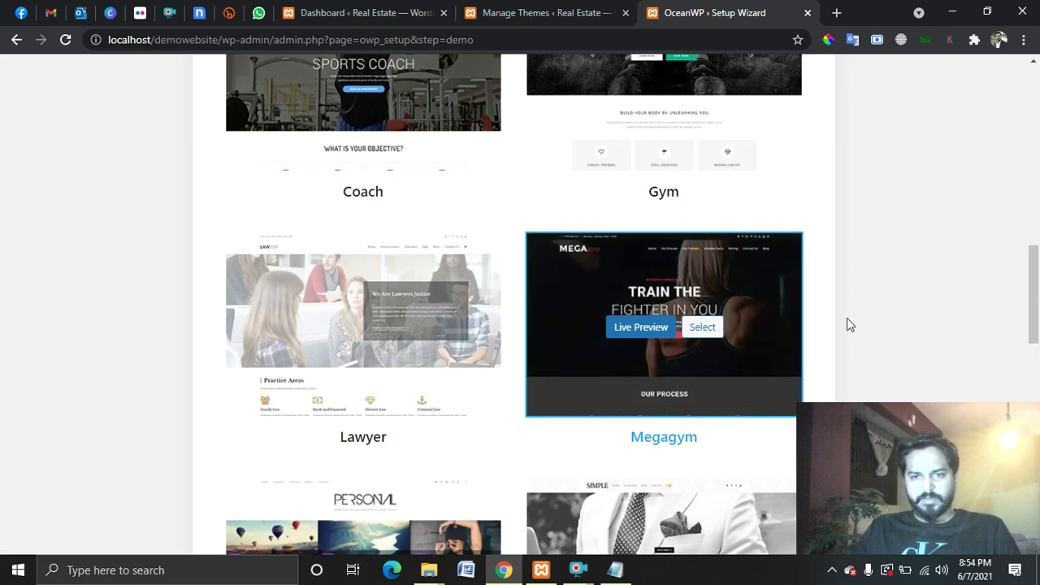
Start installing the chosen Megagym demo.
{"action": "scroll", "coordinate": [945, 315], "scroll_direction": "up", "scroll_amount": 10}
{"action": "scroll", "coordinate": [948, 318], "scroll_direction": "up", "scroll_amount": 2}
{"action": "scroll", "coordinate": [950, 323], "scroll_direction": "down", "scroll_amount": 20}
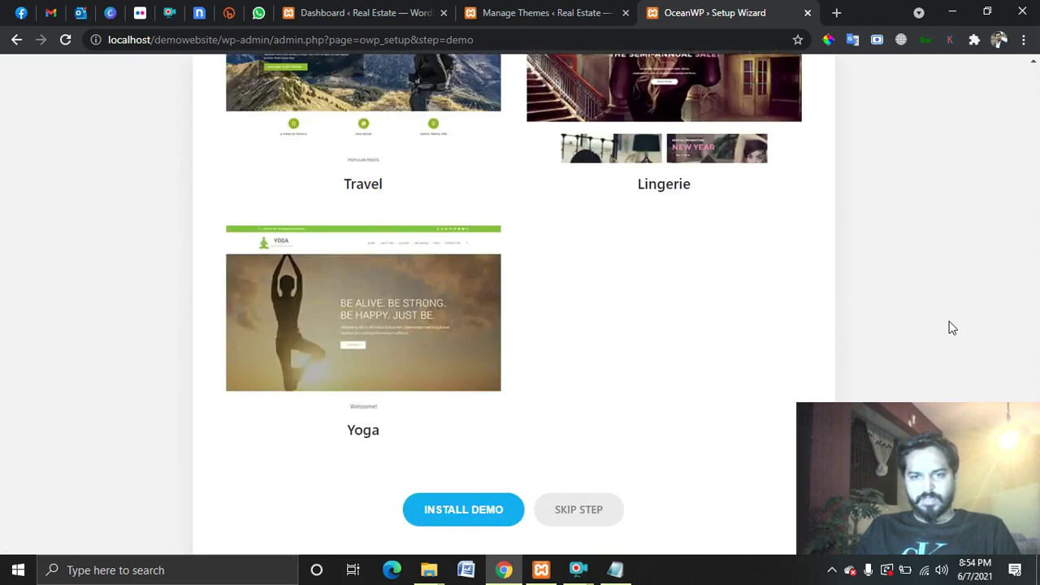
{"action": "scroll", "coordinate": [952, 327], "scroll_direction": "down", "scroll_amount": 1}
{"action": "left_click", "coordinate": [482, 501]}
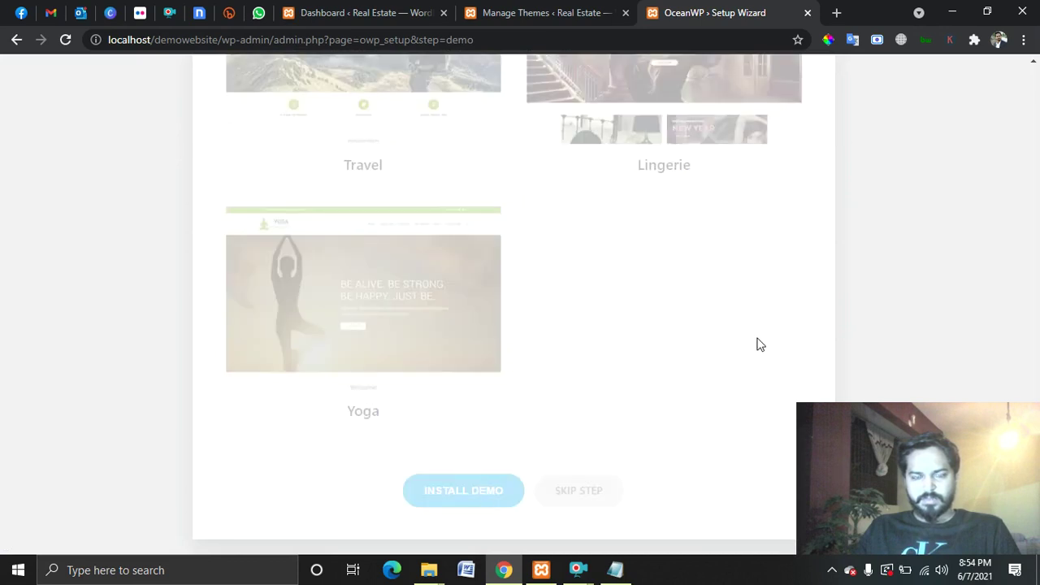
Import Megagym with Import XML Data, Customizer Settings and Widgets all left checked.
{"action": "scroll", "coordinate": [661, 338], "scroll_direction": "down", "scroll_amount": 2}
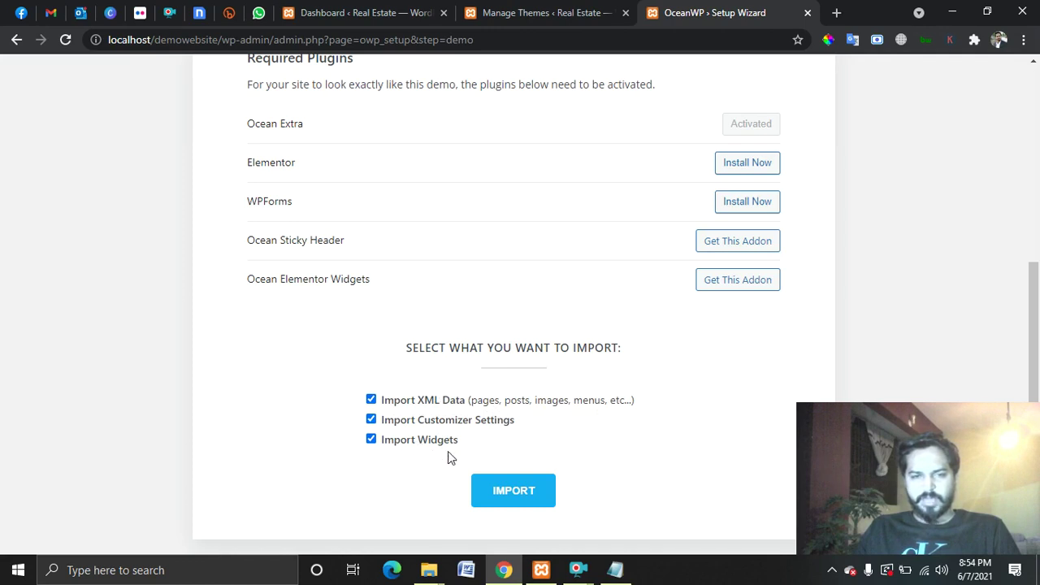
{"action": "scroll", "coordinate": [585, 442], "scroll_direction": "up", "scroll_amount": 2}
{"action": "scroll", "coordinate": [585, 441], "scroll_direction": "down", "scroll_amount": 2}
{"action": "scroll", "coordinate": [584, 441], "scroll_direction": "up", "scroll_amount": 2}
{"action": "scroll", "coordinate": [587, 443], "scroll_direction": "down", "scroll_amount": 2}
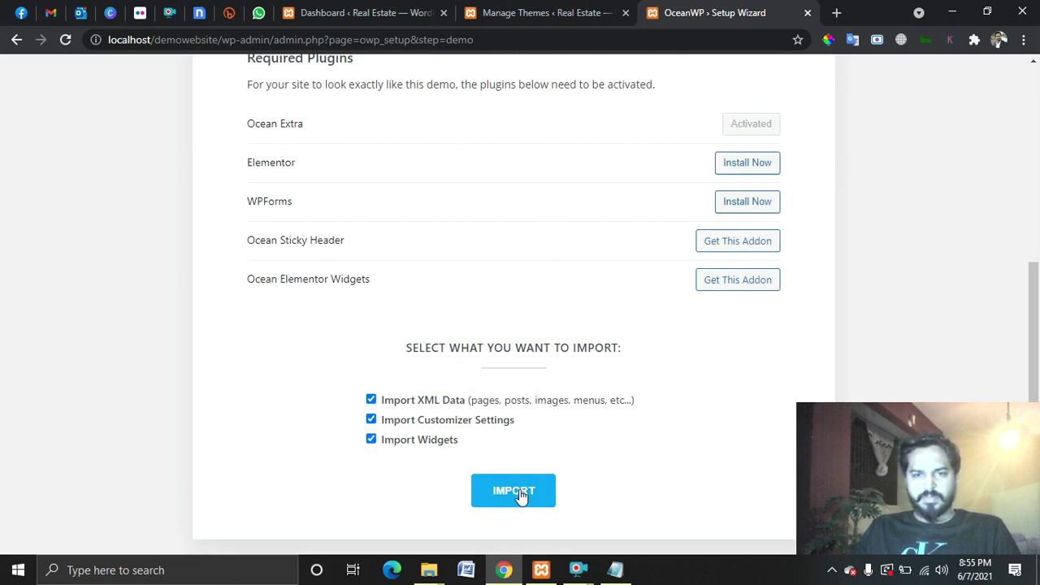
{"action": "left_click", "coordinate": [520, 493]}
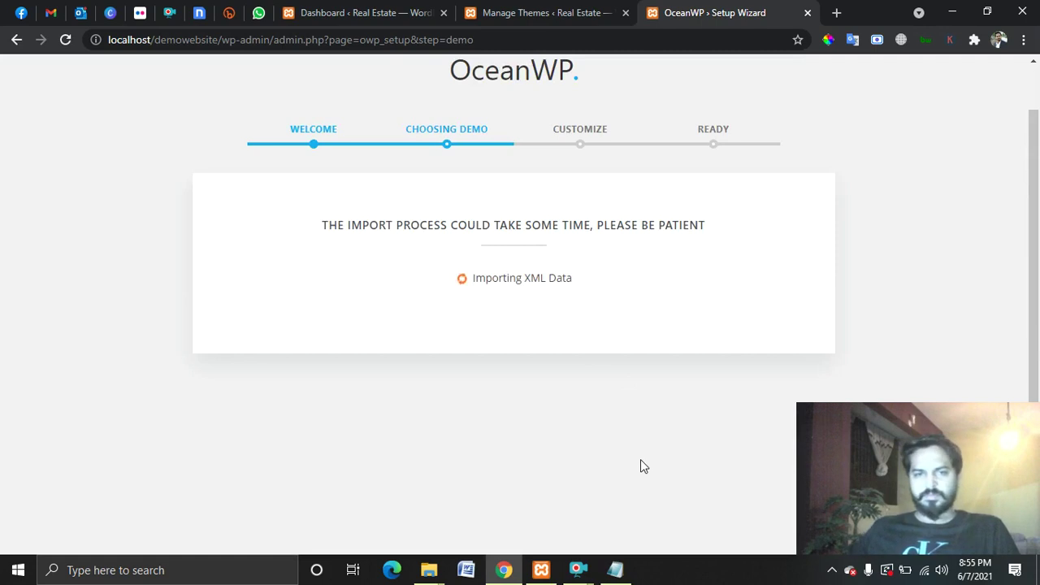
Let the Megagym import finish and advance to the wizard's Customize step.
{"action": "left_click", "coordinate": [613, 570]}
{"action": "left_click", "coordinate": [614, 570]}
{"action": "mouse_move", "coordinate": [577, 570]}
{"action": "left_click", "coordinate": [627, 498]}
{"action": "left_click", "coordinate": [417, 410]}
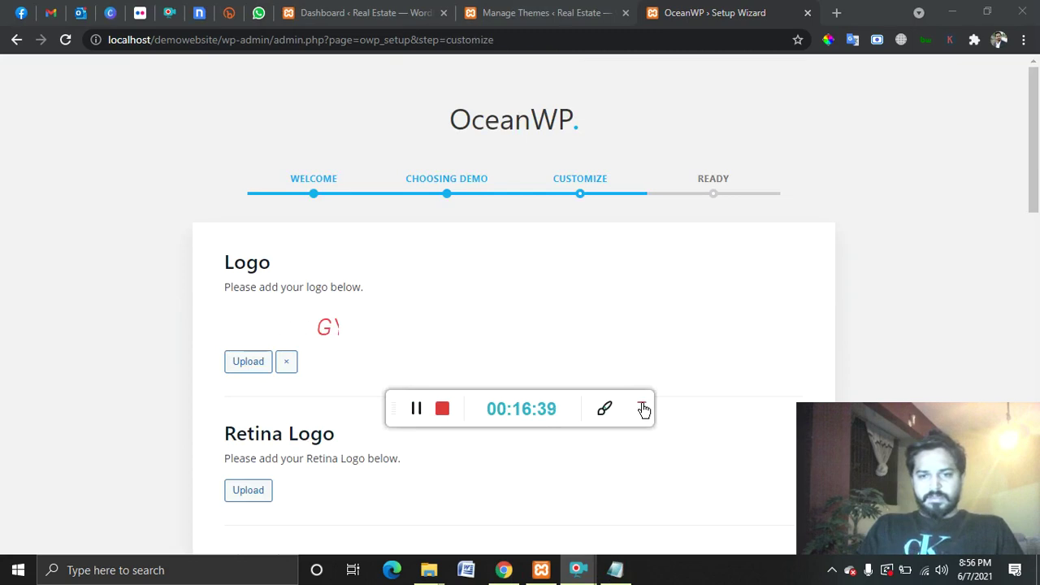
{"action": "left_click", "coordinate": [642, 403]}
{"action": "scroll", "coordinate": [648, 403], "scroll_direction": "down", "scroll_amount": 4}
{"action": "scroll", "coordinate": [666, 378], "scroll_direction": "up", "scroll_amount": 5}
Look at Media Library and Upload files in the logo chooser, then close it, keeping the logo.
{"action": "left_click", "coordinate": [239, 366]}
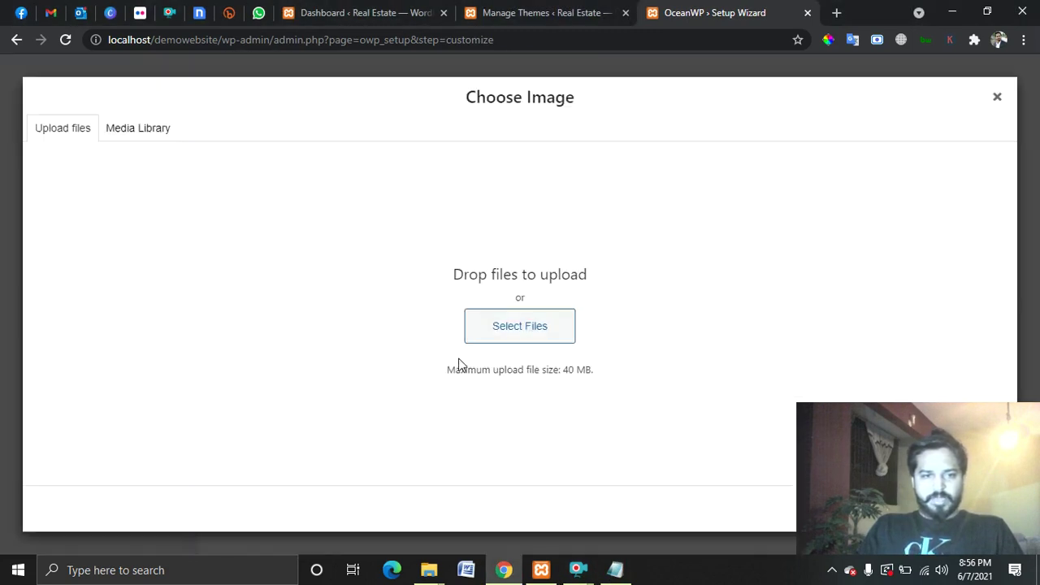
{"action": "left_click", "coordinate": [124, 142]}
{"action": "left_click", "coordinate": [65, 128]}
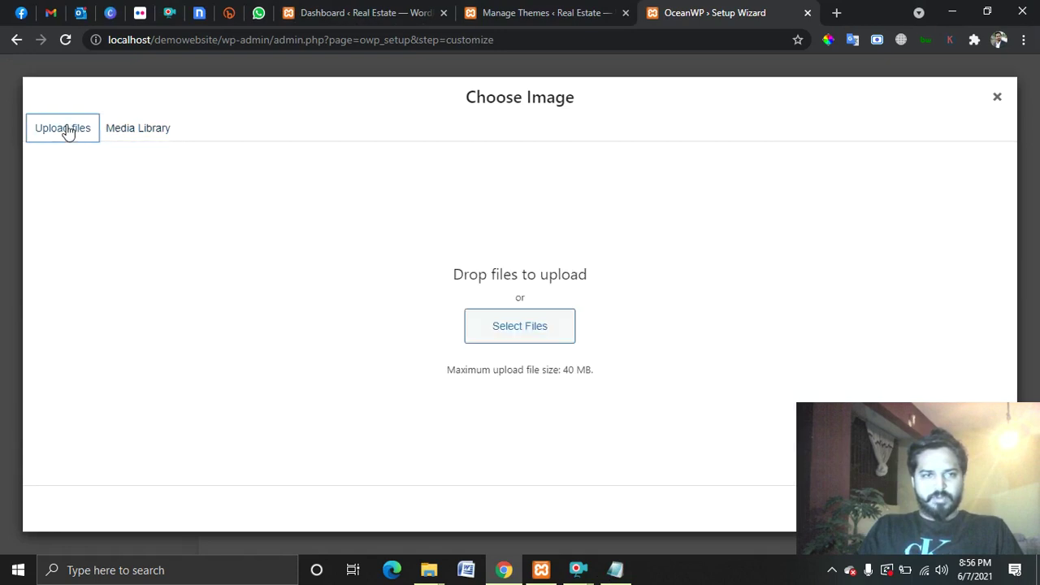
{"action": "left_click", "coordinate": [998, 97]}
{"action": "scroll", "coordinate": [506, 320], "scroll_direction": "down", "scroll_amount": 2}
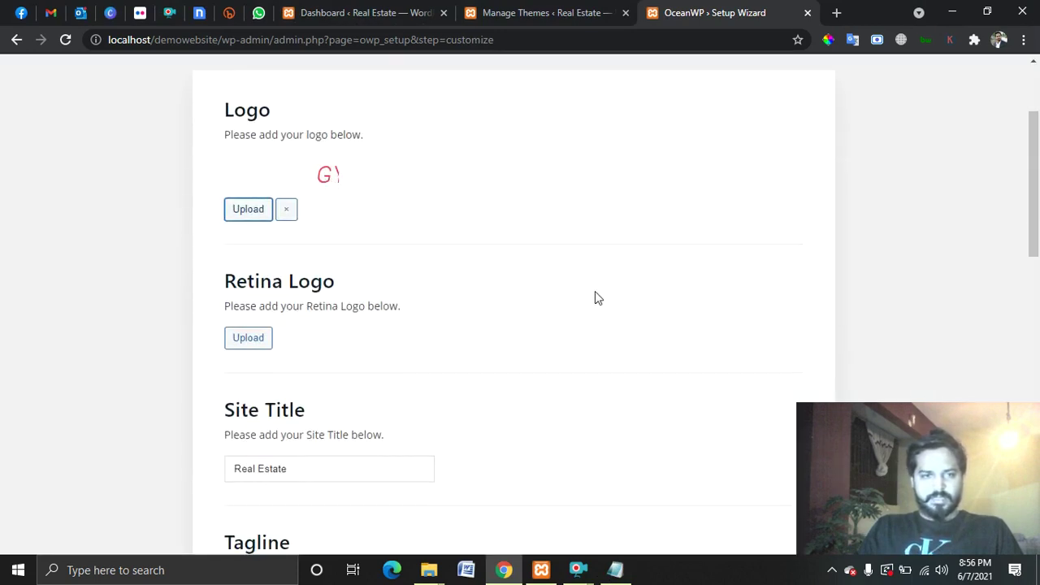
{"action": "scroll", "coordinate": [597, 296], "scroll_direction": "down", "scroll_amount": 4}
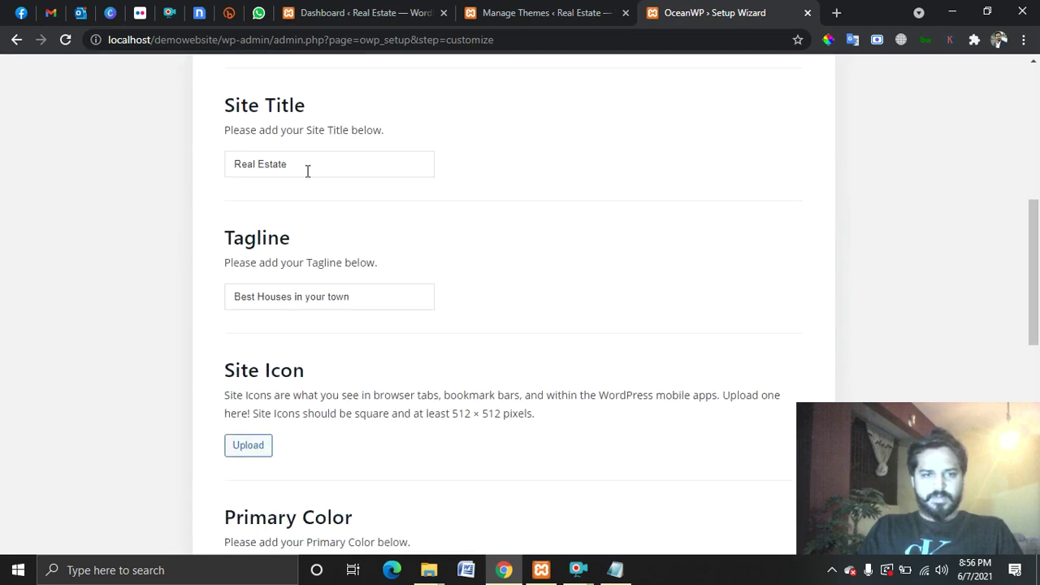
Replace the site title 'Real Estate' with 'Gym', then select it and begin retyping 'Real Estate'.
{"action": "left_click_drag", "start_coordinate": [308, 170], "coordinate": [179, 168]}
{"action": "left_click", "coordinate": [496, 261]}
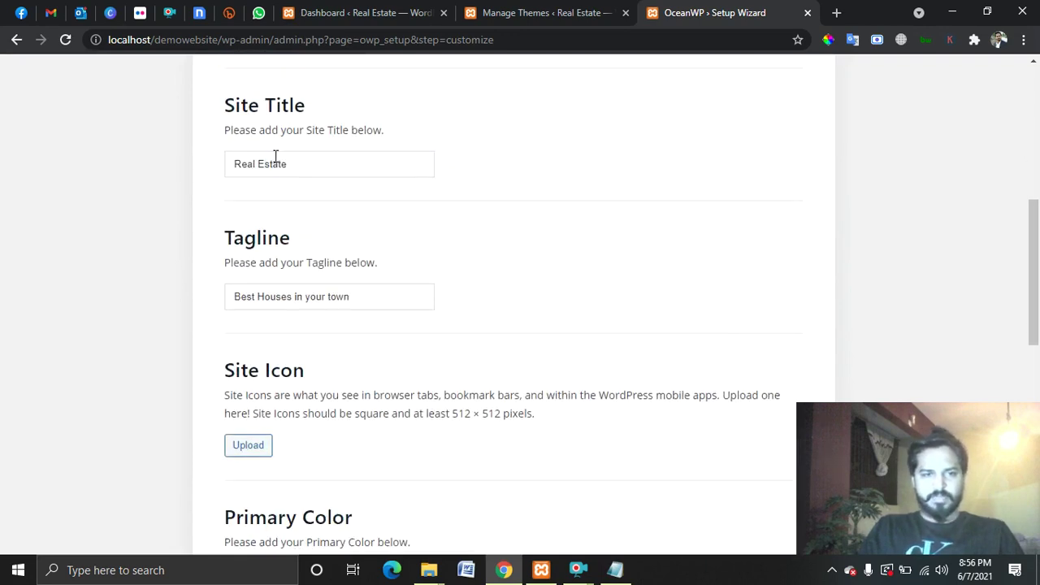
{"action": "left_click_drag", "start_coordinate": [304, 165], "coordinate": [144, 173]}
{"action": "key", "text": "BackSpace"}
{"action": "type", "text": "Gym"}
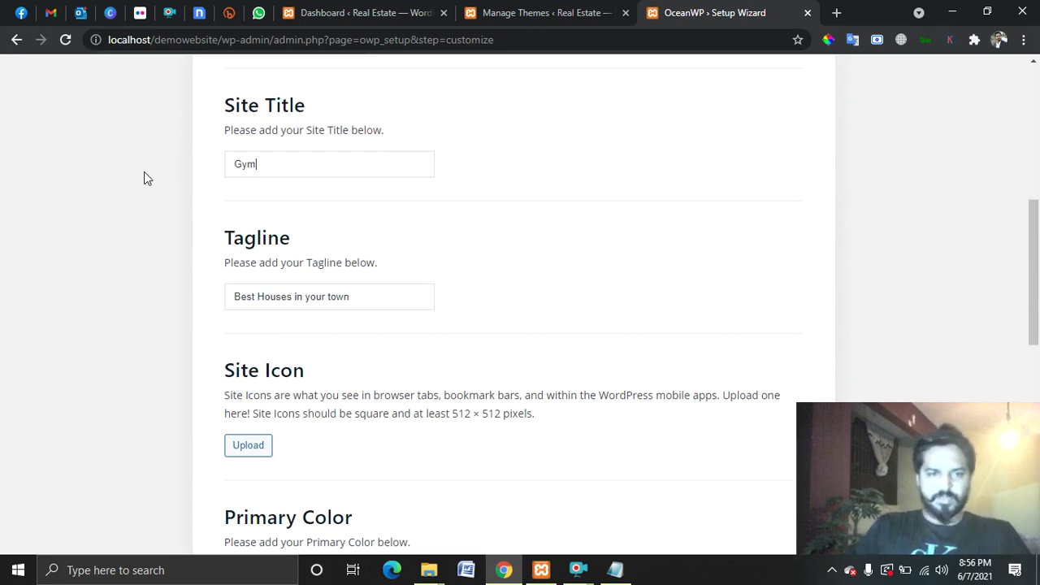
{"action": "left_click_drag", "start_coordinate": [267, 164], "coordinate": [200, 176]}
{"action": "type", "text": "R"}
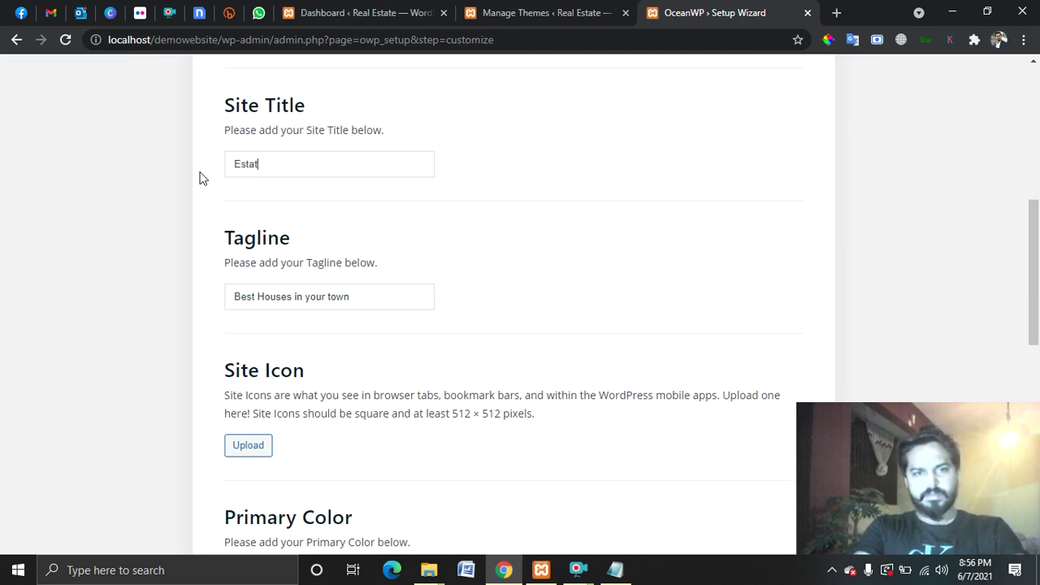
Adjust the Primary Color from #ec3642 to #ed3d49 in the colour picker, leaving other colours unchanged.
{"action": "scroll", "coordinate": [546, 258], "scroll_direction": "down", "scroll_amount": 3}
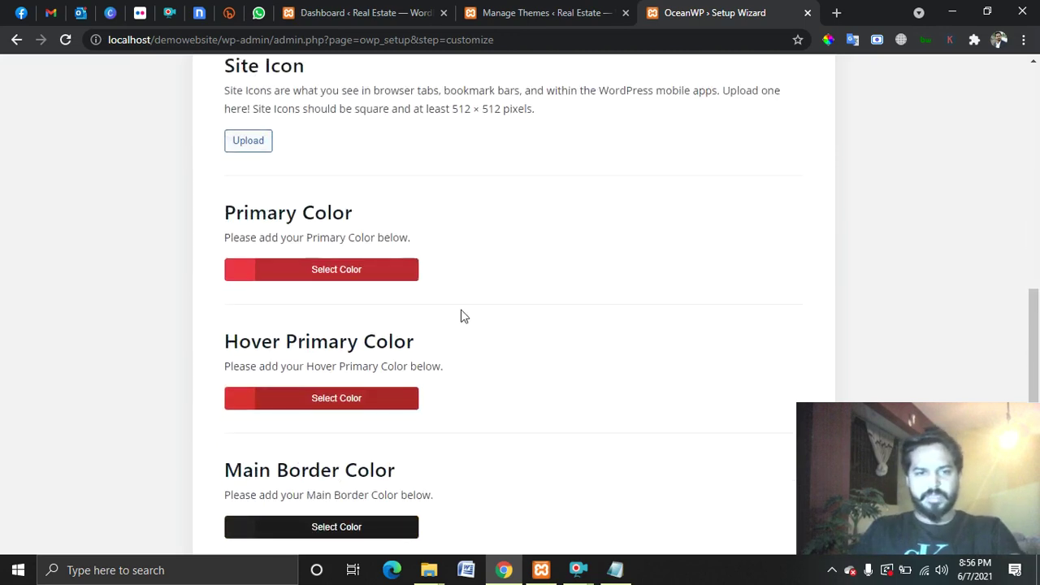
{"action": "scroll", "coordinate": [304, 178], "scroll_direction": "up", "scroll_amount": 1}
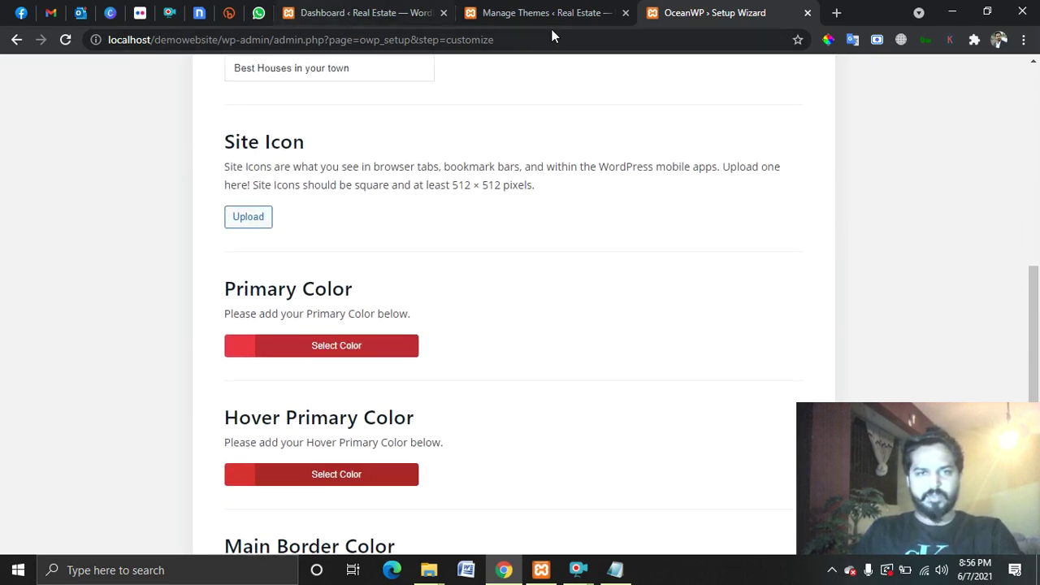
{"action": "scroll", "coordinate": [541, 345], "scroll_direction": "down", "scroll_amount": 5}
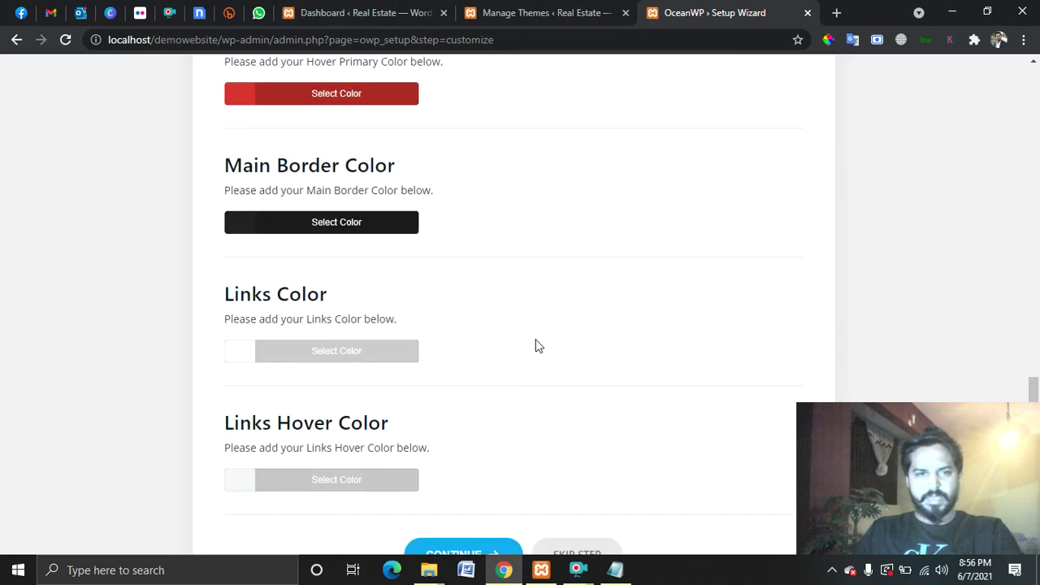
{"action": "scroll", "coordinate": [533, 343], "scroll_direction": "up", "scroll_amount": 3}
{"action": "left_click", "coordinate": [339, 193]}
{"action": "scroll", "coordinate": [480, 415], "scroll_direction": "down", "scroll_amount": 2}
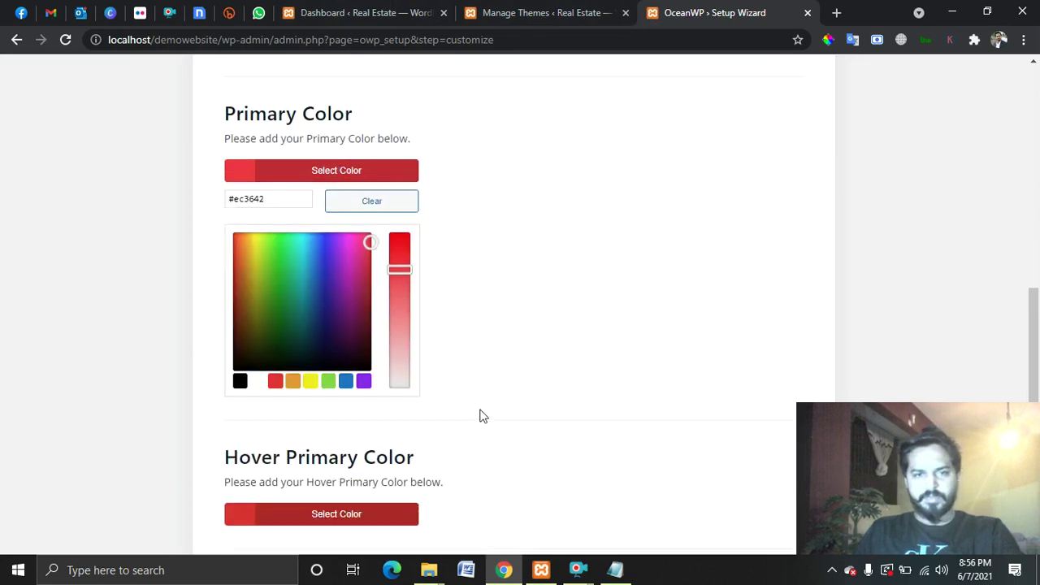
{"action": "mouse_move", "coordinate": [407, 160]}
{"action": "left_mouse_down"}
{"action": "mouse_move", "coordinate": [406, 171]}
{"action": "mouse_move", "coordinate": [413, 154]}
{"action": "left_mouse_up"}
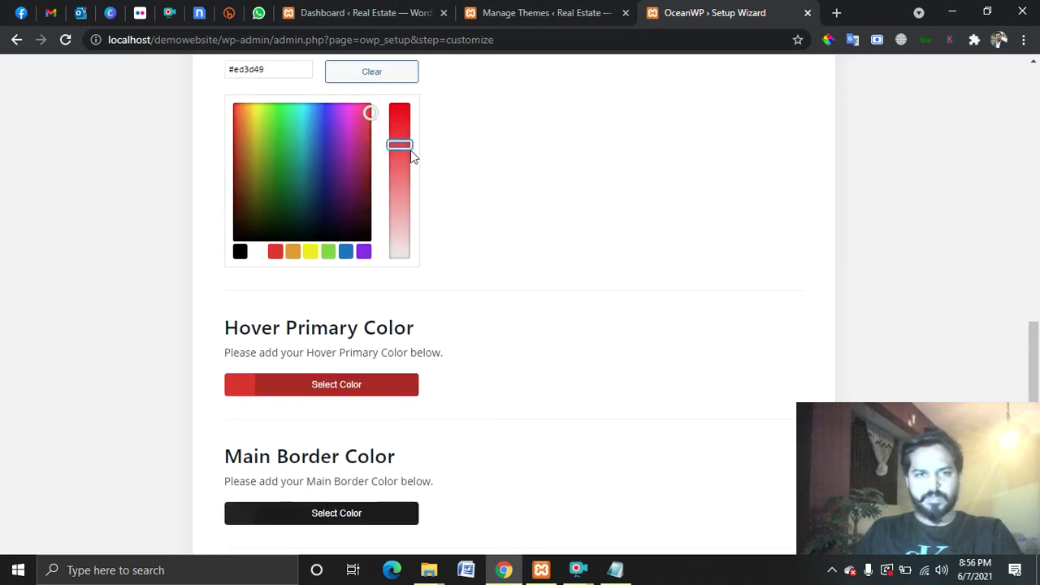
{"action": "left_click_drag", "start_coordinate": [266, 70], "coordinate": [230, 86]}
{"action": "scroll", "coordinate": [687, 307], "scroll_direction": "up", "scroll_amount": 2}
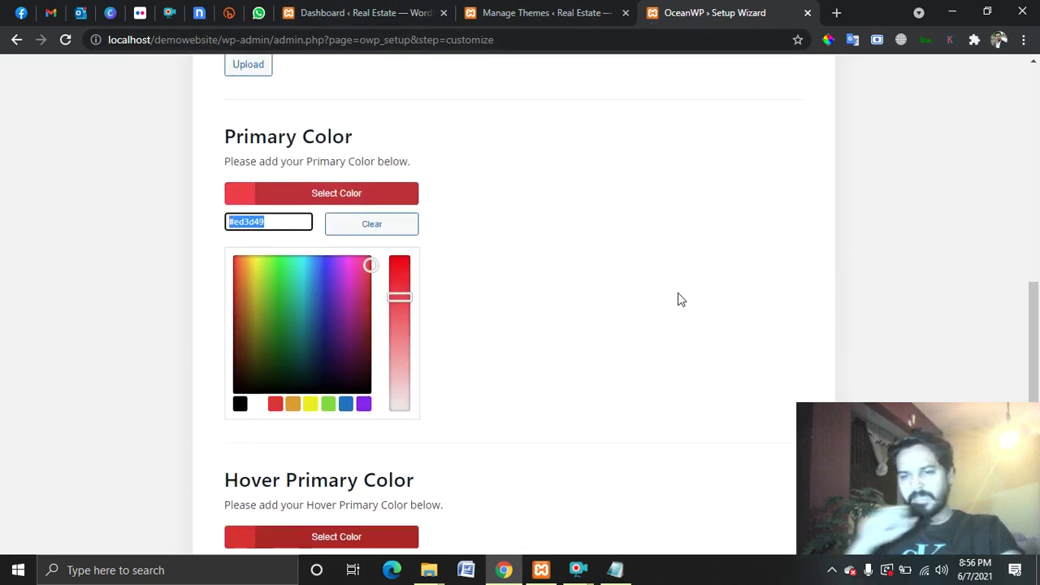
{"action": "left_click", "coordinate": [566, 251]}
{"action": "scroll", "coordinate": [435, 313], "scroll_direction": "down", "scroll_amount": 4}
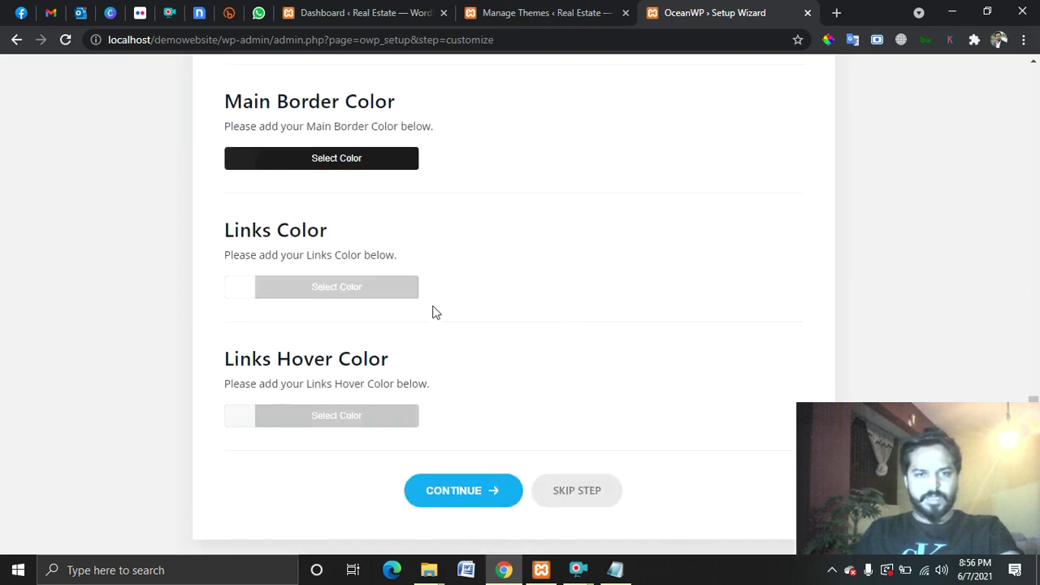
Save the customizations, tick Other as intended use on the Ready page, and enter the giveaway.
{"action": "left_click", "coordinate": [484, 498]}
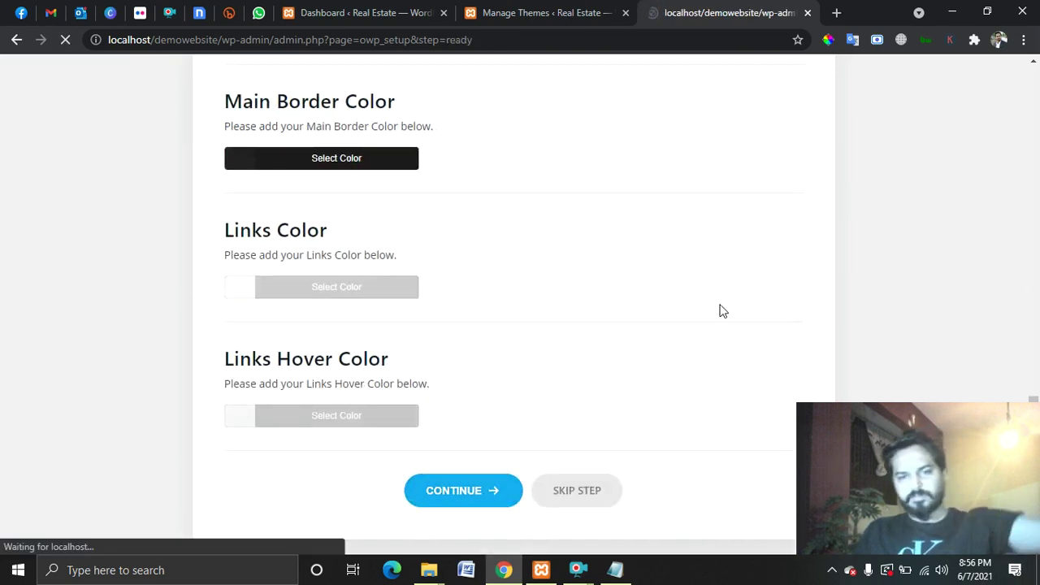
{"action": "scroll", "coordinate": [659, 321], "scroll_direction": "down", "scroll_amount": 3}
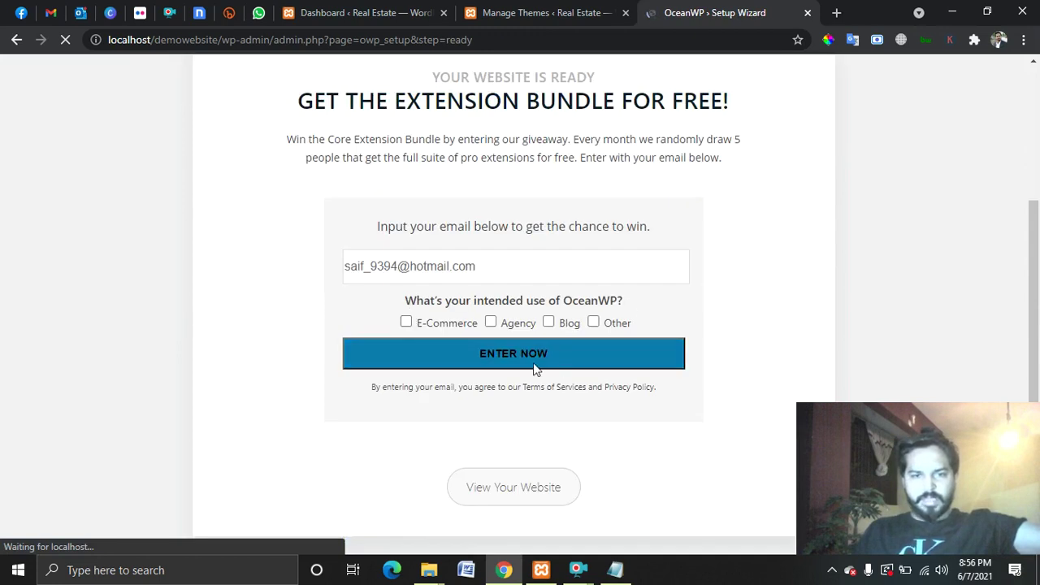
{"action": "left_click", "coordinate": [506, 364]}
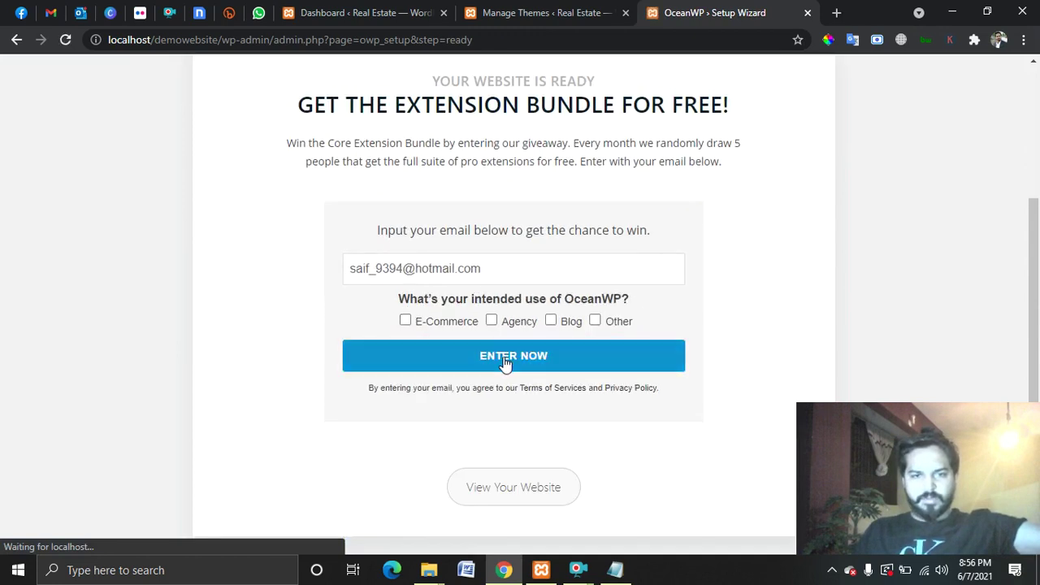
{"action": "left_click", "coordinate": [597, 321]}
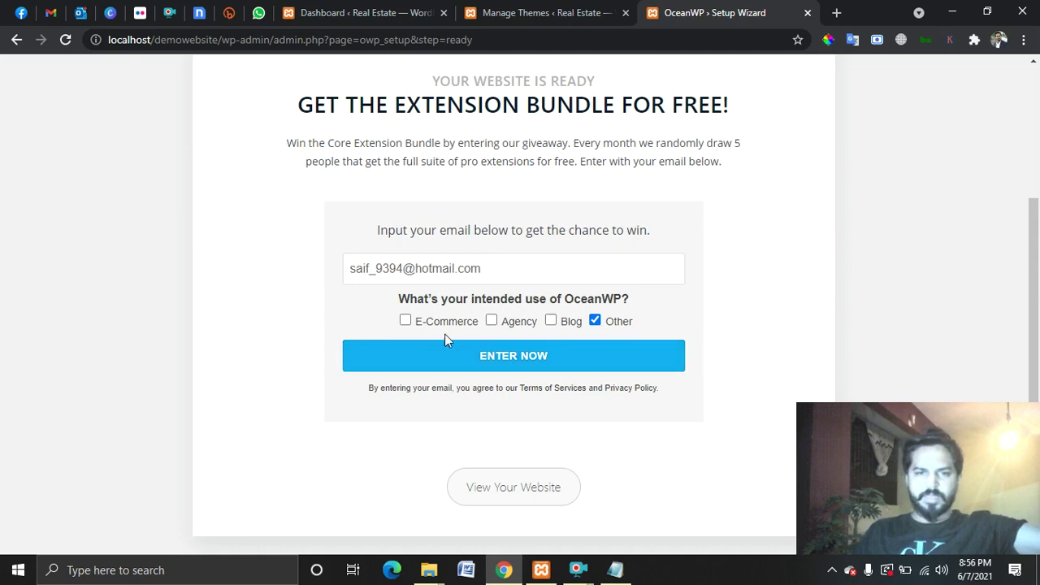
{"action": "left_click", "coordinate": [552, 358]}
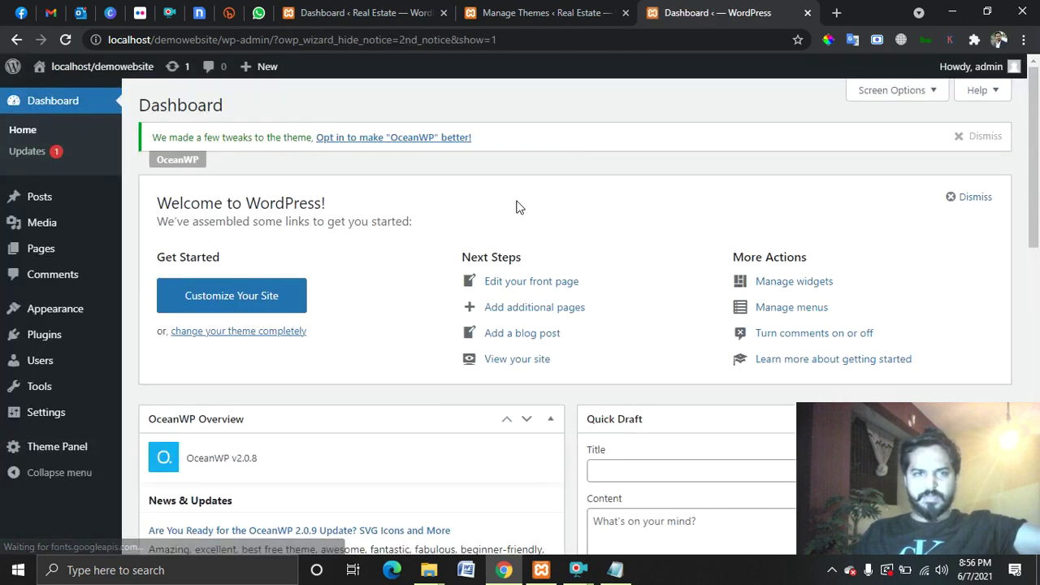
{"action": "mouse_move", "coordinate": [84, 69]}
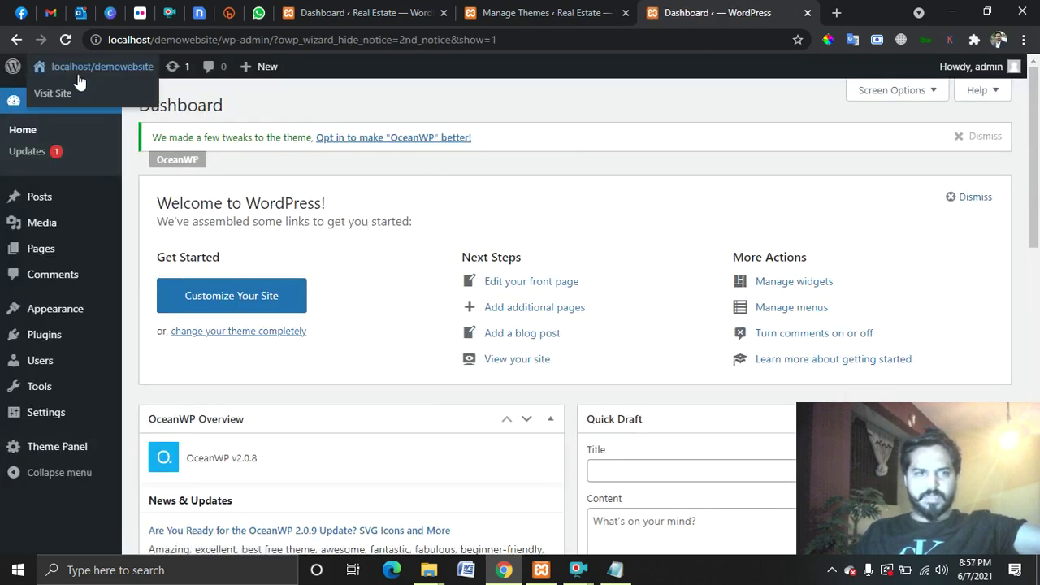